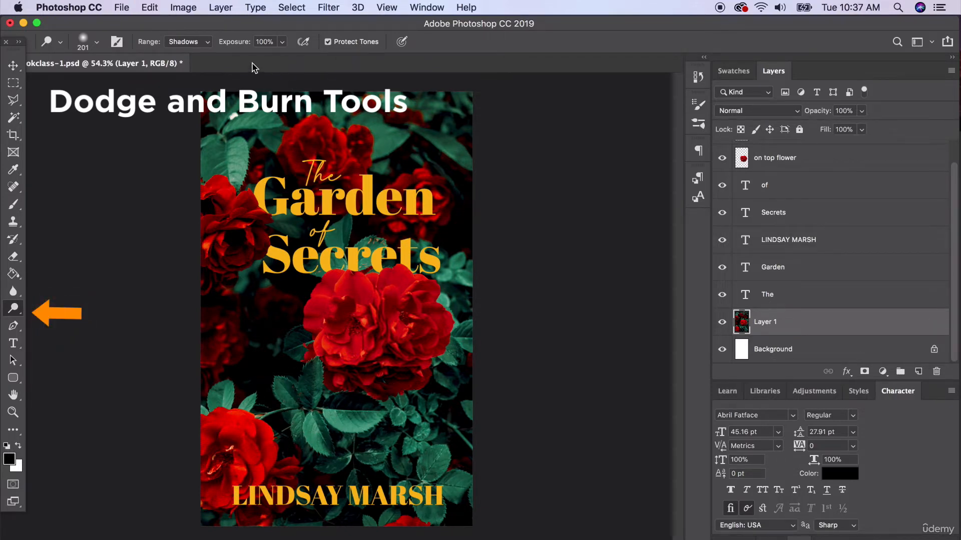
Set the Dodge tool's range to Highlights and brighten the green leaves below the central rose directly on Layer 1
{"action": "left_click", "coordinate": [188, 42]}
{"action": "left_click", "coordinate": [193, 61]}
{"action": "scroll", "coordinate": [333, 441], "scroll_direction": "up", "scroll_amount": 5}
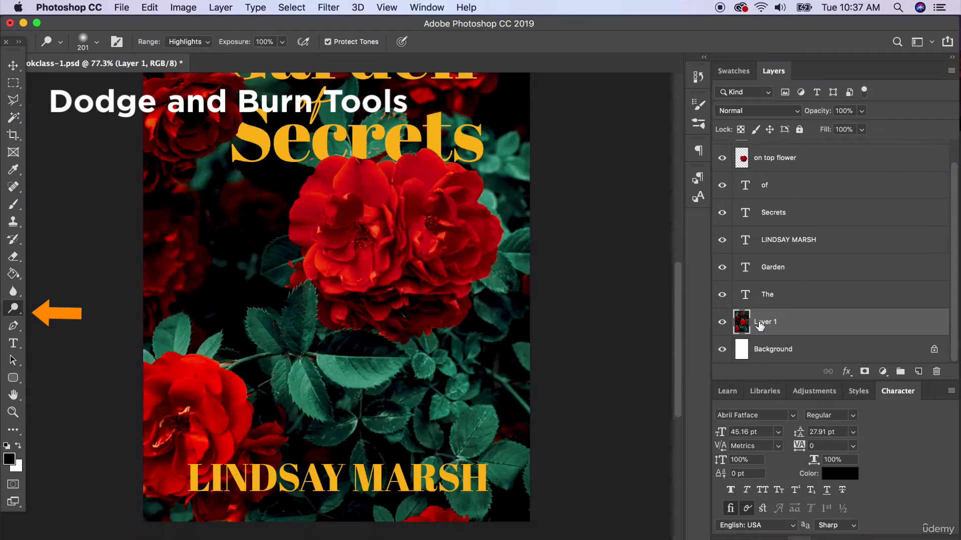
{"action": "mouse_move", "coordinate": [446, 375]}
{"action": "left_mouse_down"}
{"action": "mouse_move", "coordinate": [419, 353]}
{"action": "mouse_move", "coordinate": [343, 343]}
{"action": "mouse_move", "coordinate": [301, 311]}
{"action": "left_mouse_up"}
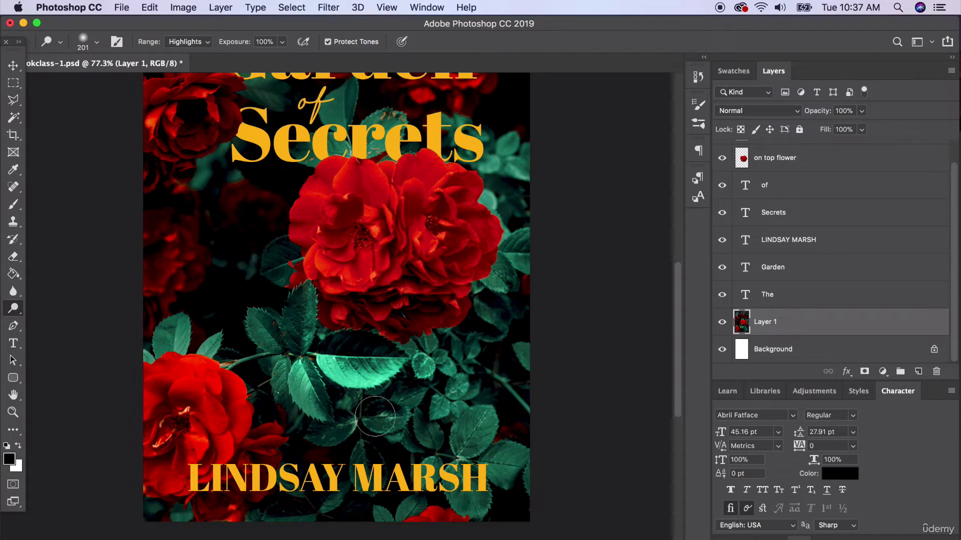
{"action": "scroll", "coordinate": [130, 231], "scroll_direction": "down", "scroll_amount": 3}
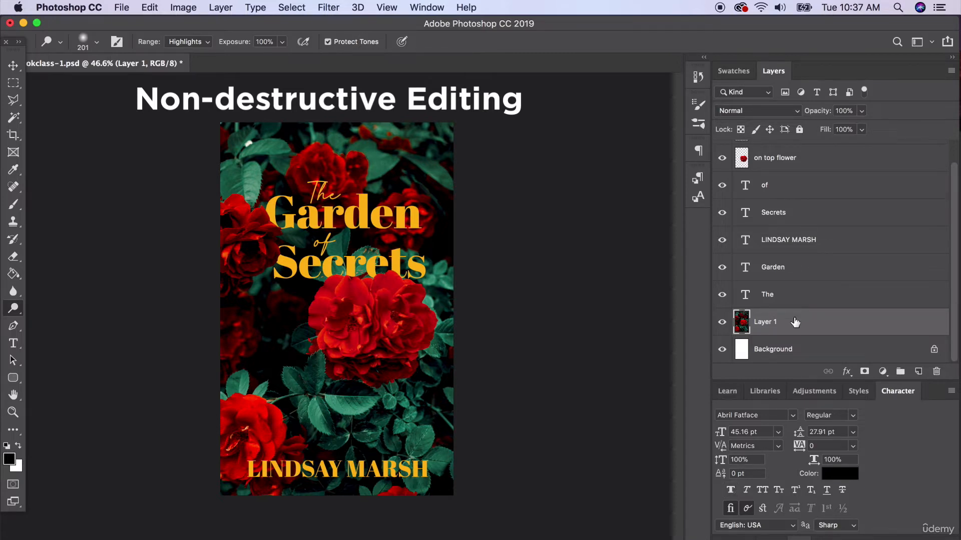
Add a new empty layer above Layer 1 and name it "Dodge and Burn"
{"action": "left_click", "coordinate": [918, 372]}
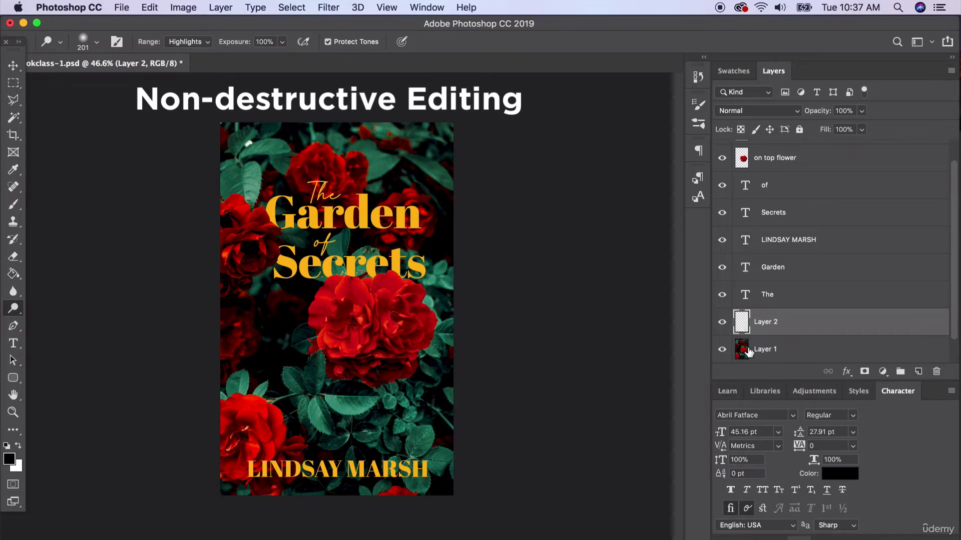
{"action": "double_click", "coordinate": [762, 323]}
{"action": "type", "text": "Dodge and Burn"}
{"action": "key", "text": "Return"}
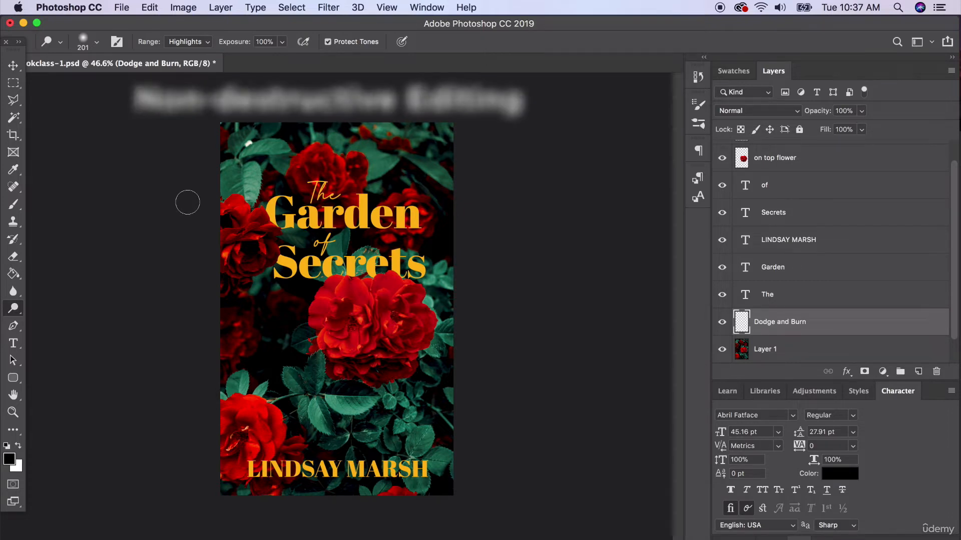
Fill the Dodge and Burn layer with 50% Gray in Normal mode at 100% opacity
{"action": "left_click", "coordinate": [149, 8]}
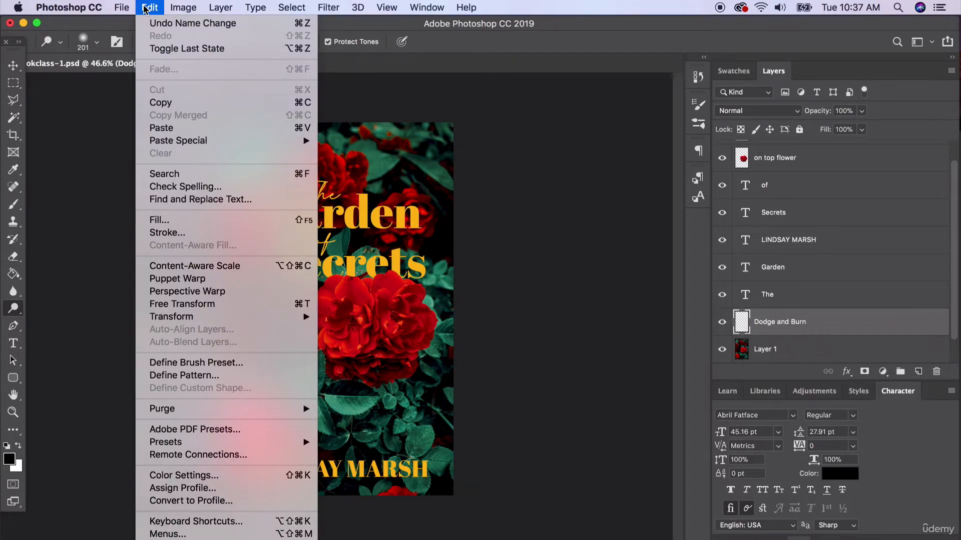
{"action": "left_click", "coordinate": [181, 226]}
{"action": "left_click_drag", "start_coordinate": [201, 153], "coordinate": [180, 113]}
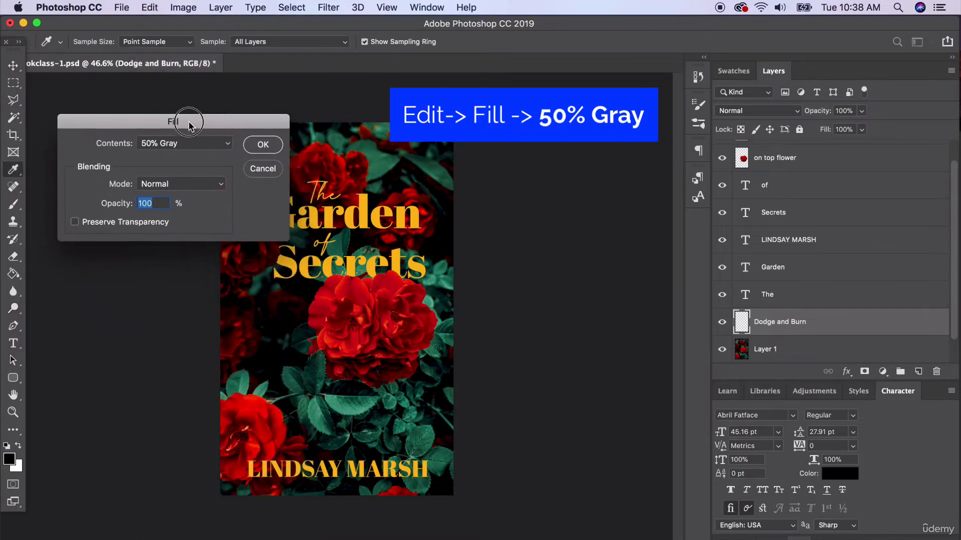
{"action": "left_click", "coordinate": [140, 136]}
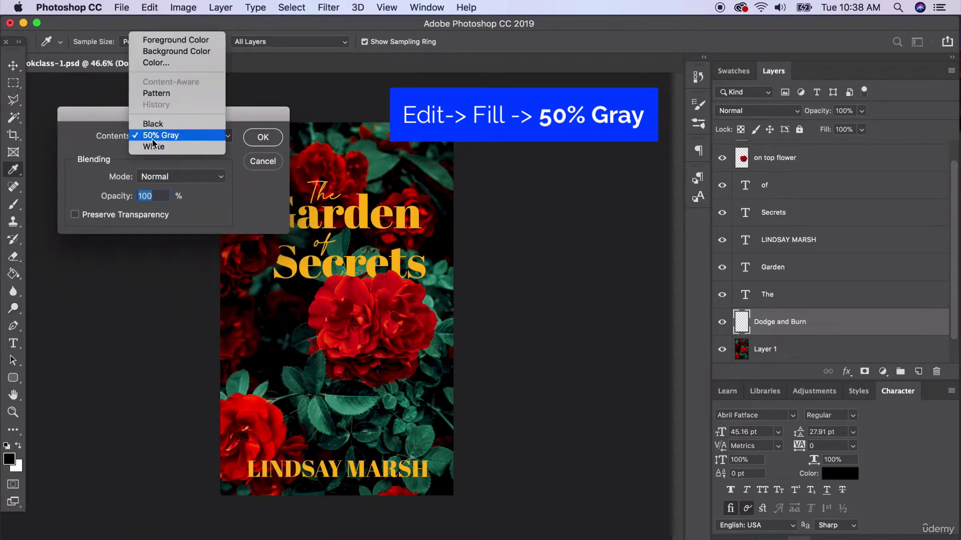
{"action": "left_click", "coordinate": [152, 140]}
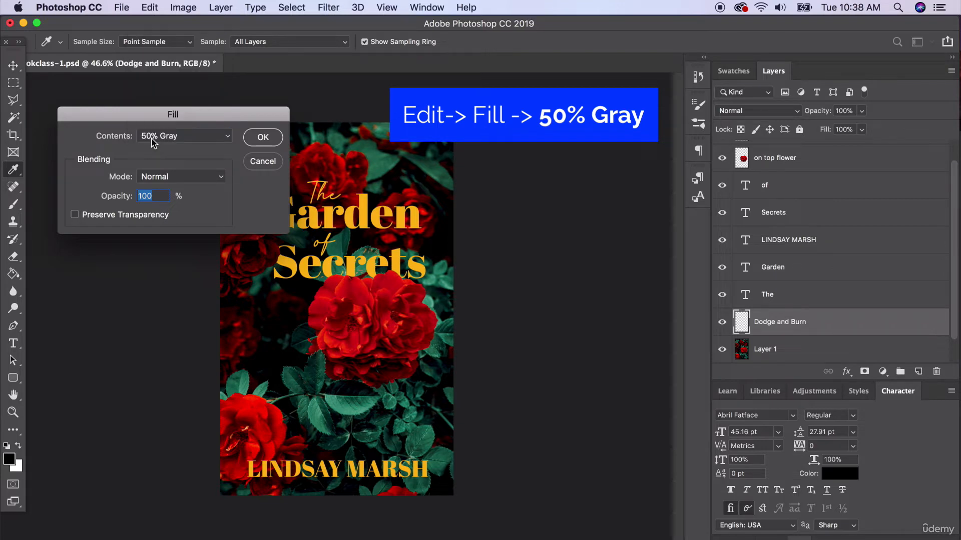
{"action": "left_click", "coordinate": [263, 138]}
{"action": "key", "text": "o"}
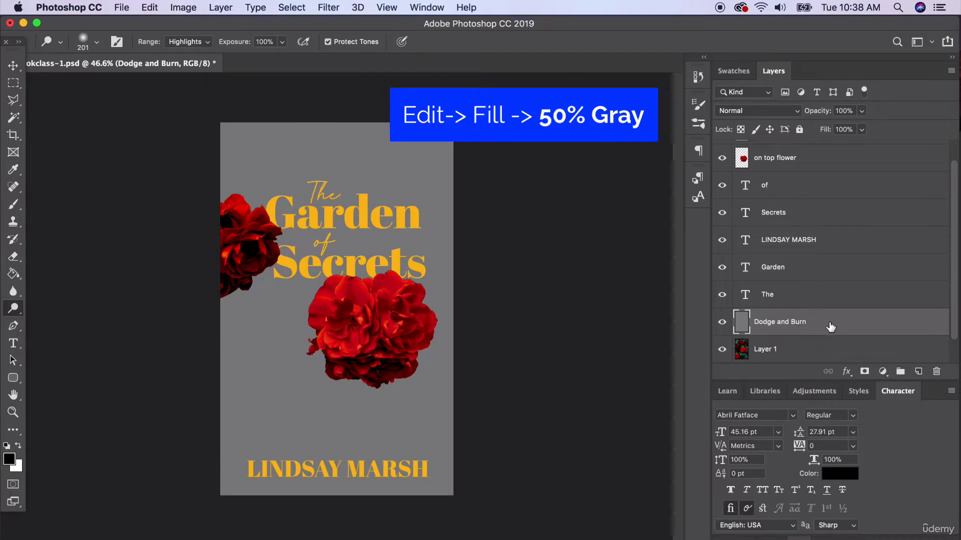
Move the Dodge and Burn layer to the top of the layer stack and set its blending mode to Overlay
{"action": "mouse_move", "coordinate": [830, 326]}
{"action": "left_mouse_down"}
{"action": "mouse_move", "coordinate": [801, 209]}
{"action": "mouse_move", "coordinate": [804, 133]}
{"action": "mouse_move", "coordinate": [790, 161]}
{"action": "mouse_move", "coordinate": [797, 154]}
{"action": "mouse_move", "coordinate": [788, 151]}
{"action": "left_mouse_up"}
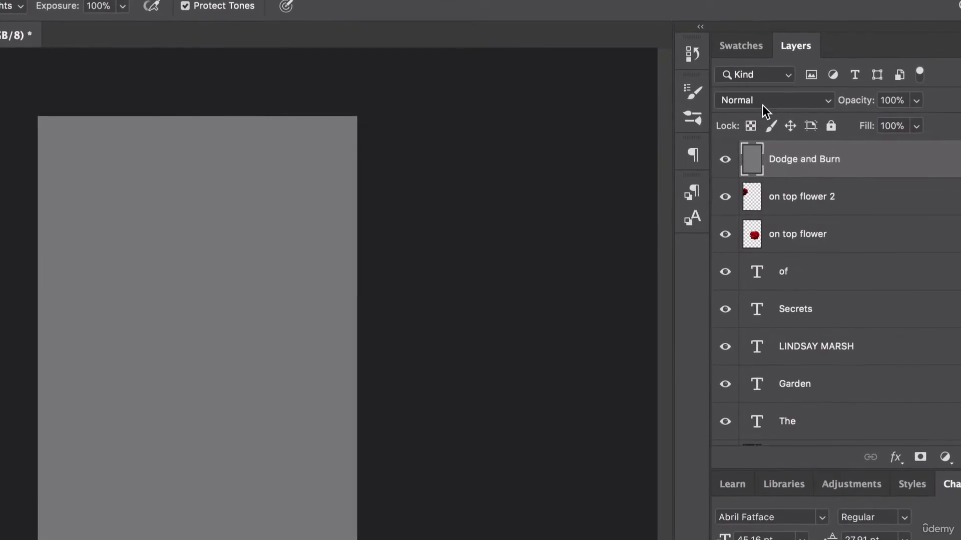
{"action": "left_click", "coordinate": [764, 104]}
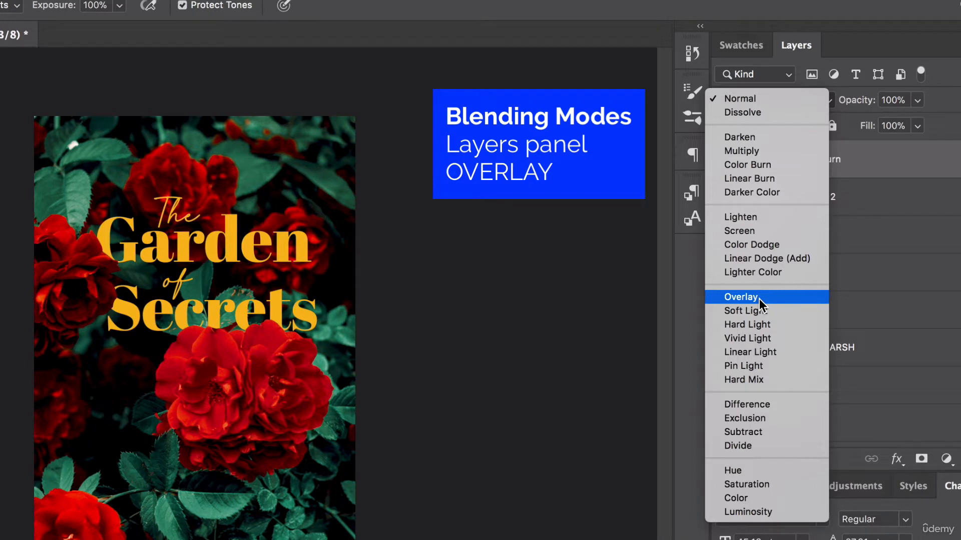
{"action": "left_click", "coordinate": [759, 301]}
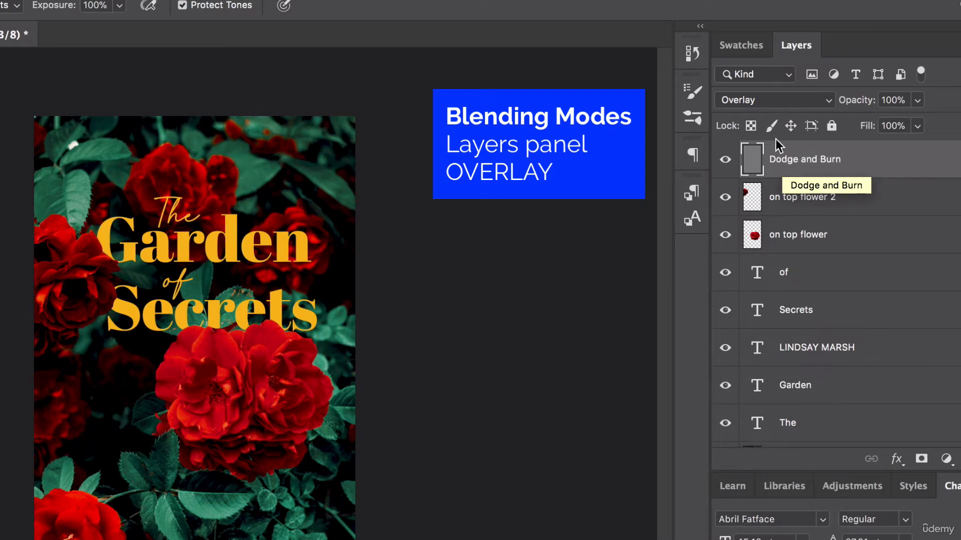
{"action": "left_click", "coordinate": [755, 101]}
{"action": "left_click", "coordinate": [756, 100]}
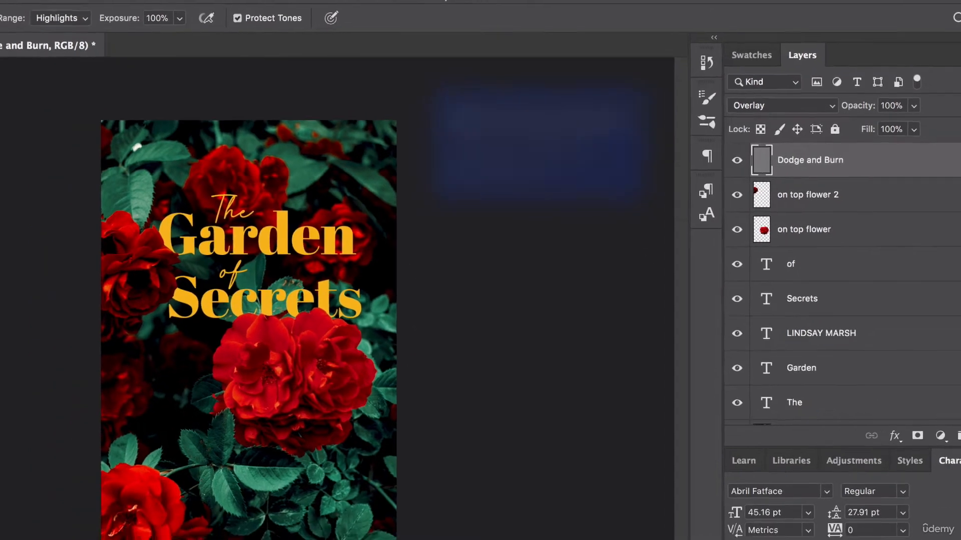
Activate the Brush tool with black (000000) as the foreground color and set the brush opacity to 100%
{"action": "left_click", "coordinate": [1, 329]}
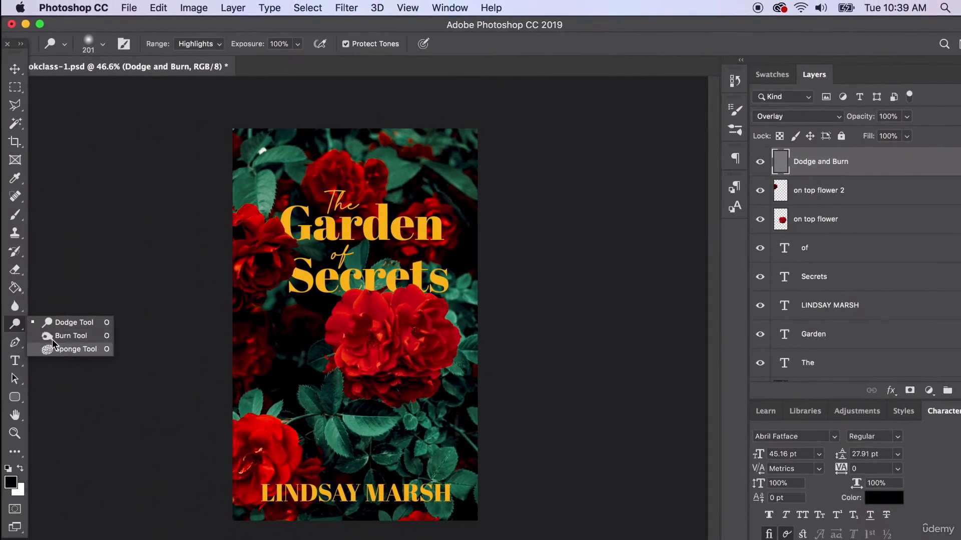
{"action": "left_click", "coordinate": [17, 326]}
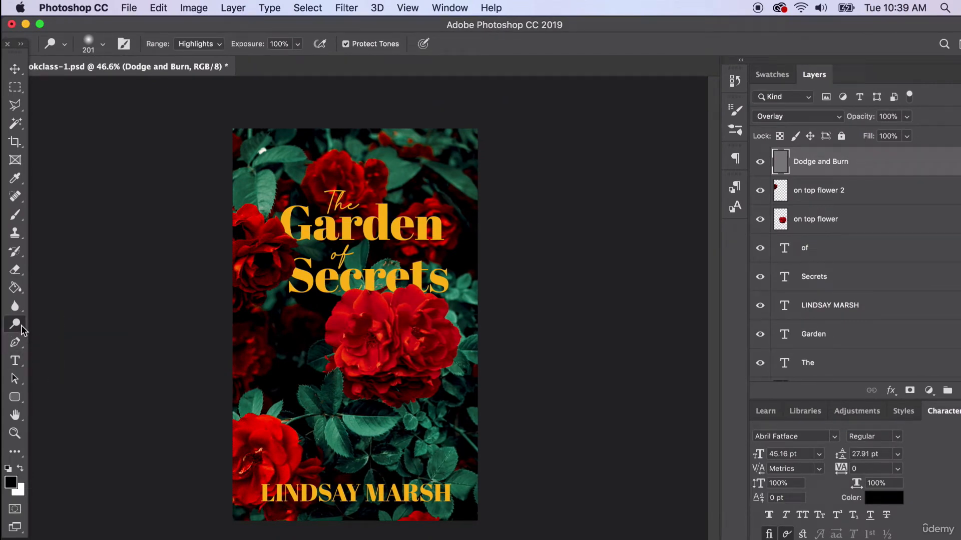
{"action": "right_click", "coordinate": [19, 220]}
{"action": "left_click", "coordinate": [65, 212]}
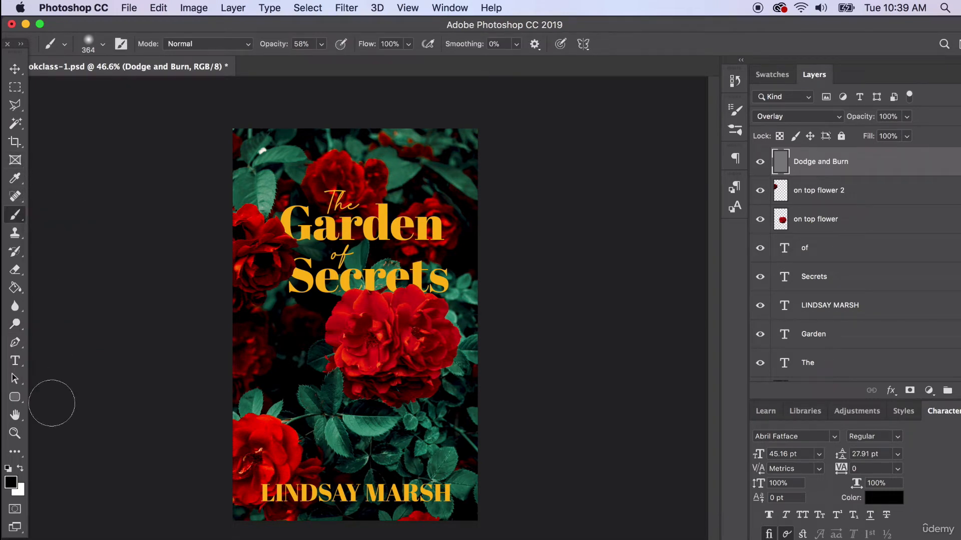
{"action": "left_click", "coordinate": [12, 482]}
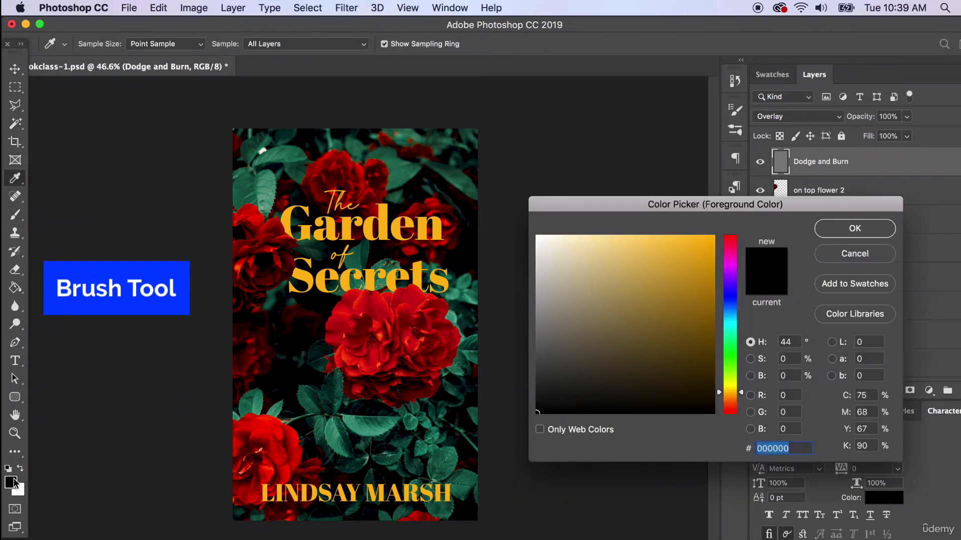
{"action": "left_click", "coordinate": [846, 228]}
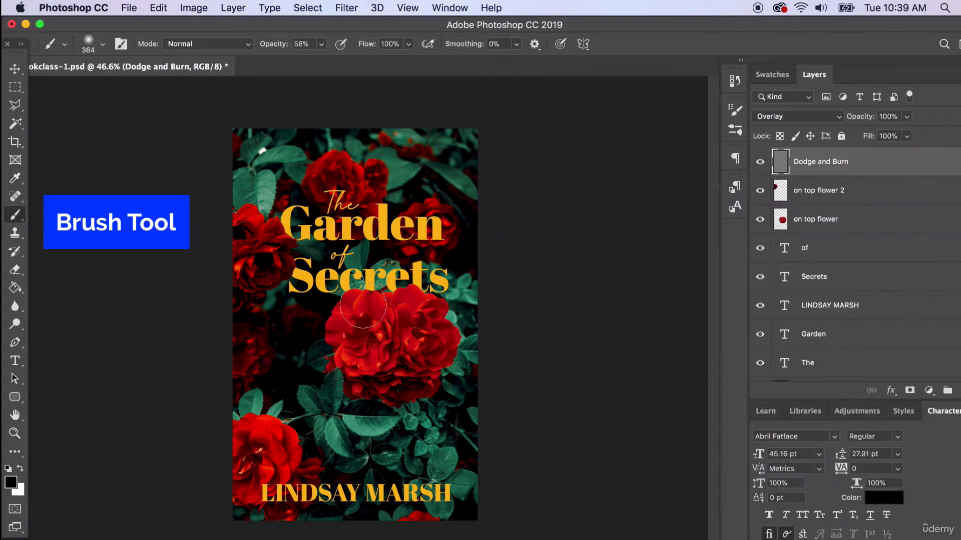
{"action": "left_click", "coordinate": [321, 44]}
{"action": "left_click_drag", "start_coordinate": [323, 60], "coordinate": [365, 60]}
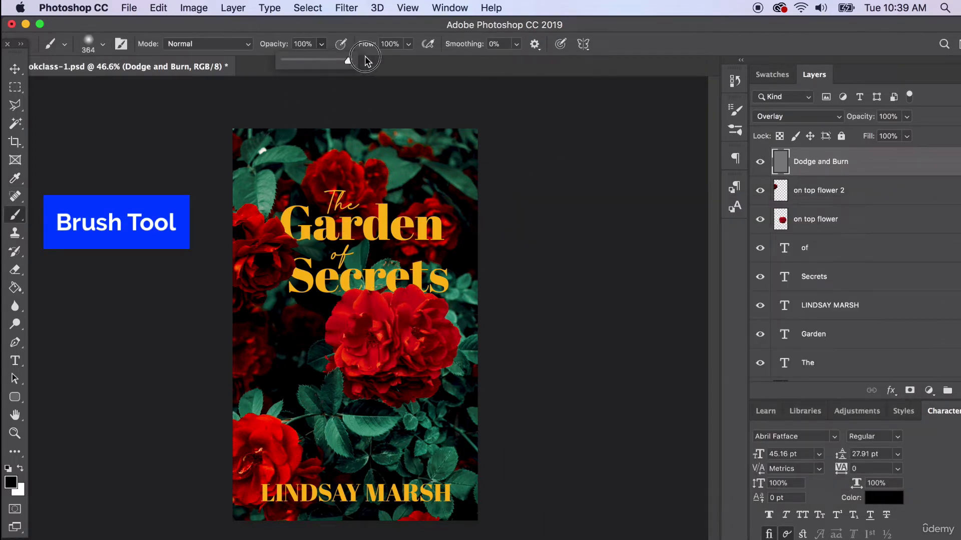
{"action": "left_click", "coordinate": [170, 158]}
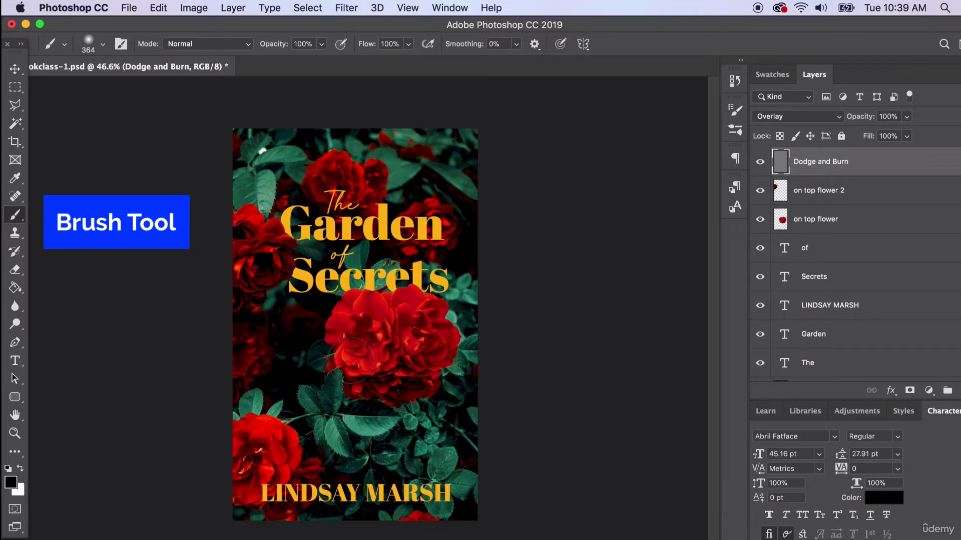
Swap the foreground and background colors so the brush paints with white
{"action": "scroll", "coordinate": [352, 359], "scroll_direction": "up", "scroll_amount": 2}
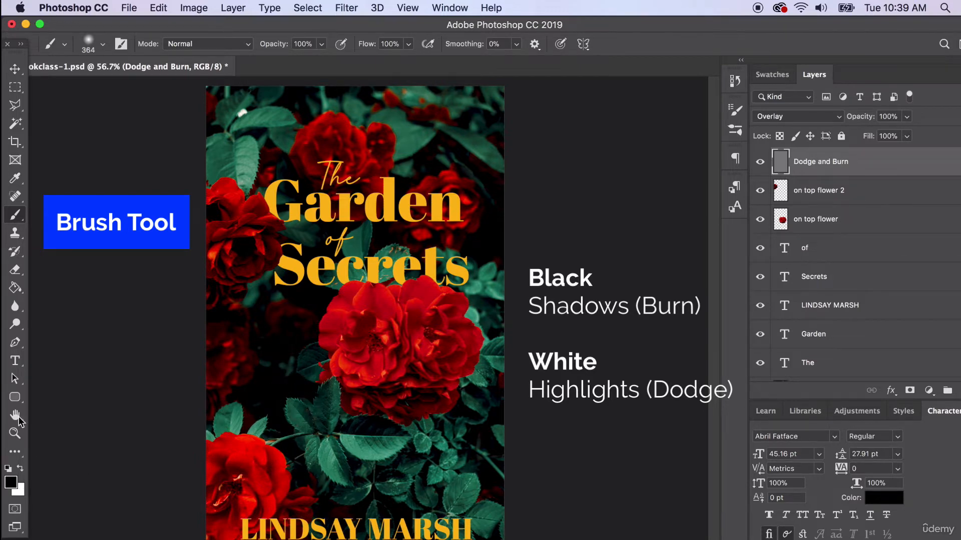
{"action": "left_click", "coordinate": [21, 470]}
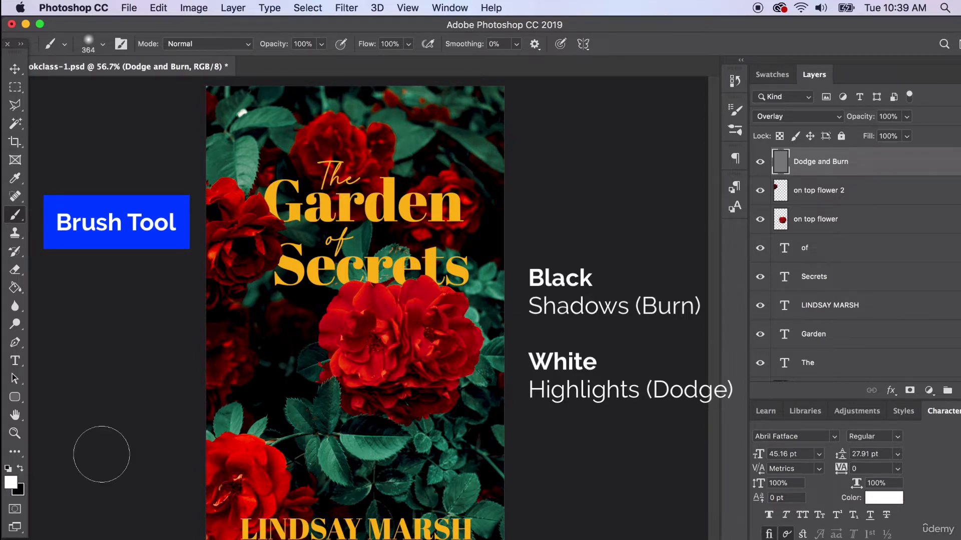
{"action": "left_click", "coordinate": [21, 468]}
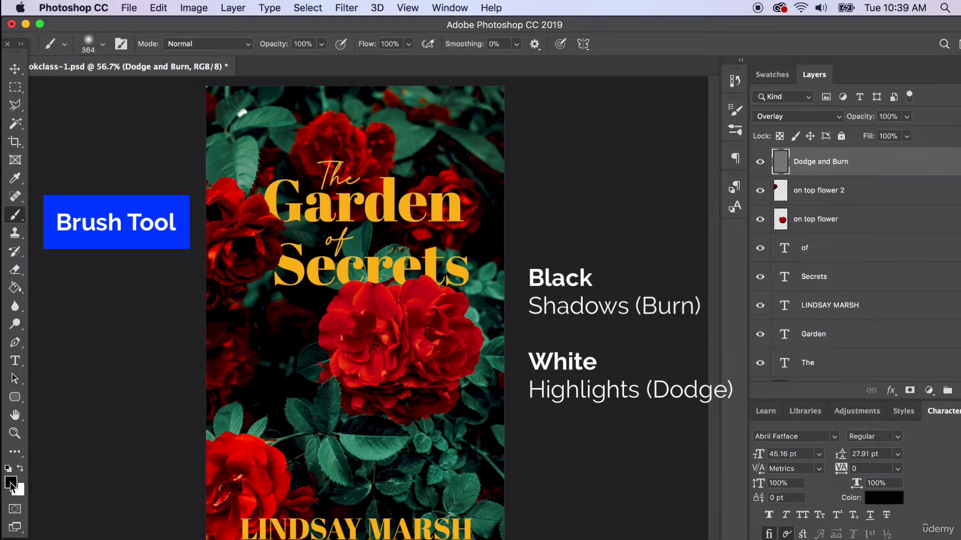
{"action": "left_click", "coordinate": [21, 471]}
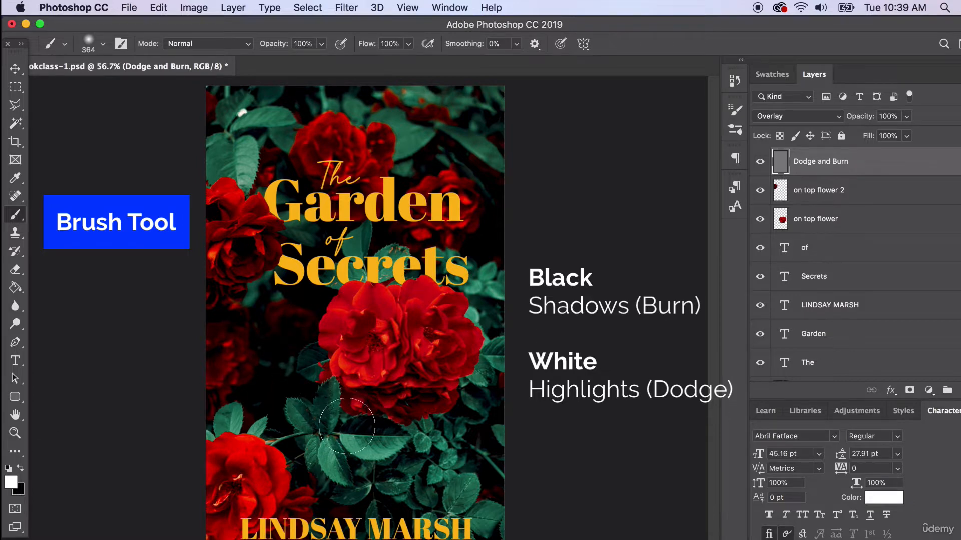
Paint white on the Dodge and Burn layer over the green leaves below the central rose to brighten them
{"action": "left_click_drag", "start_coordinate": [356, 405], "coordinate": [344, 408]}
{"action": "key", "text": "super+z"}
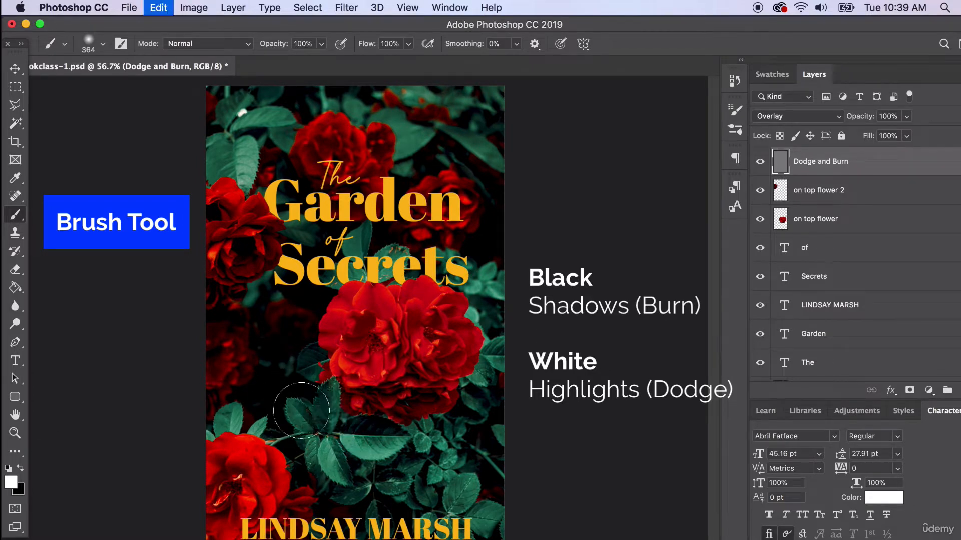
{"action": "left_click", "coordinate": [323, 408]}
{"action": "mouse_move", "coordinate": [326, 410]}
{"action": "left_mouse_down"}
{"action": "mouse_move", "coordinate": [346, 422]}
{"action": "mouse_move", "coordinate": [321, 419]}
{"action": "mouse_move", "coordinate": [335, 405]}
{"action": "mouse_move", "coordinate": [321, 390]}
{"action": "mouse_move", "coordinate": [320, 415]}
{"action": "mouse_move", "coordinate": [309, 420]}
{"action": "mouse_move", "coordinate": [351, 441]}
{"action": "mouse_move", "coordinate": [338, 435]}
{"action": "left_mouse_up"}
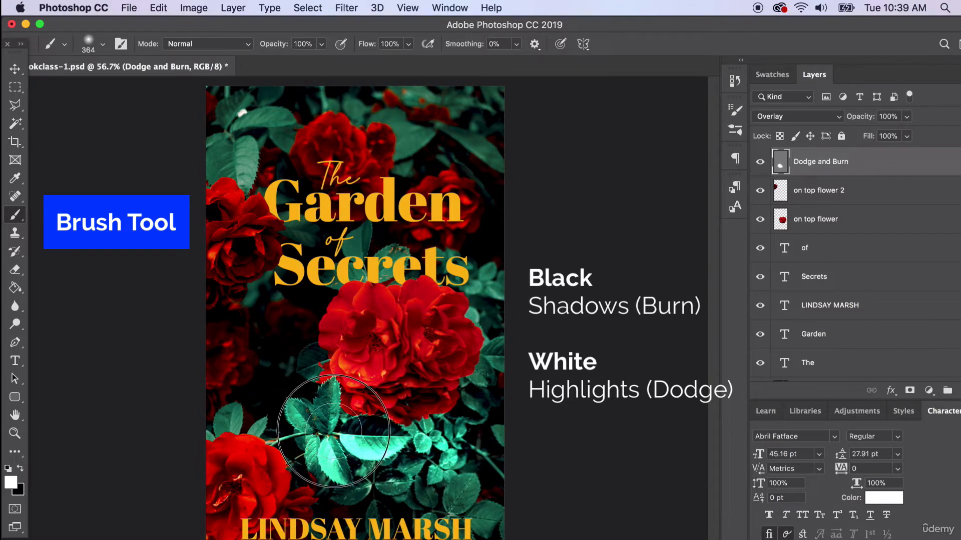
Hide the Dodge and Burn layer to inspect the original Layer 1, and show and reselect the Dodge and Burn layer
{"action": "left_click", "coordinate": [761, 162]}
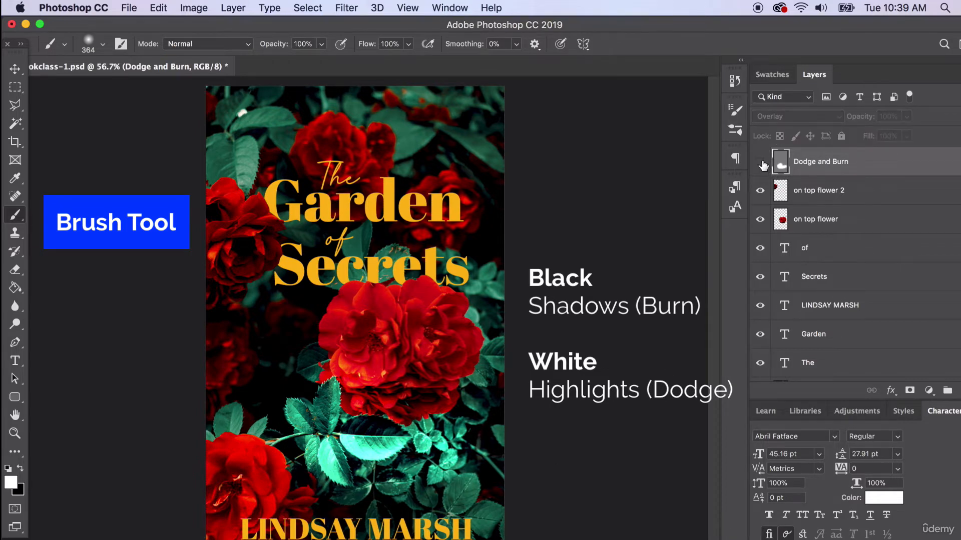
{"action": "scroll", "coordinate": [834, 296], "scroll_direction": "down", "scroll_amount": 2}
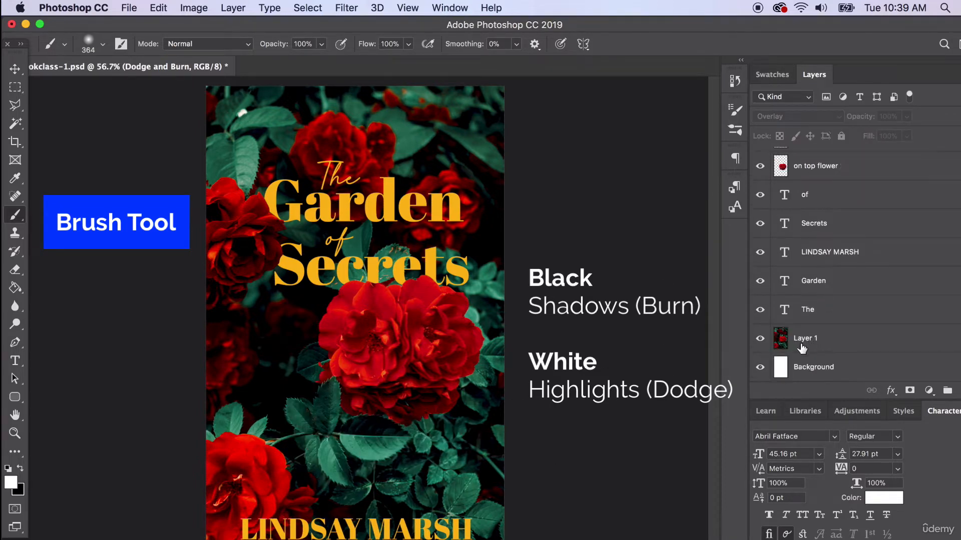
{"action": "left_click", "coordinate": [801, 344]}
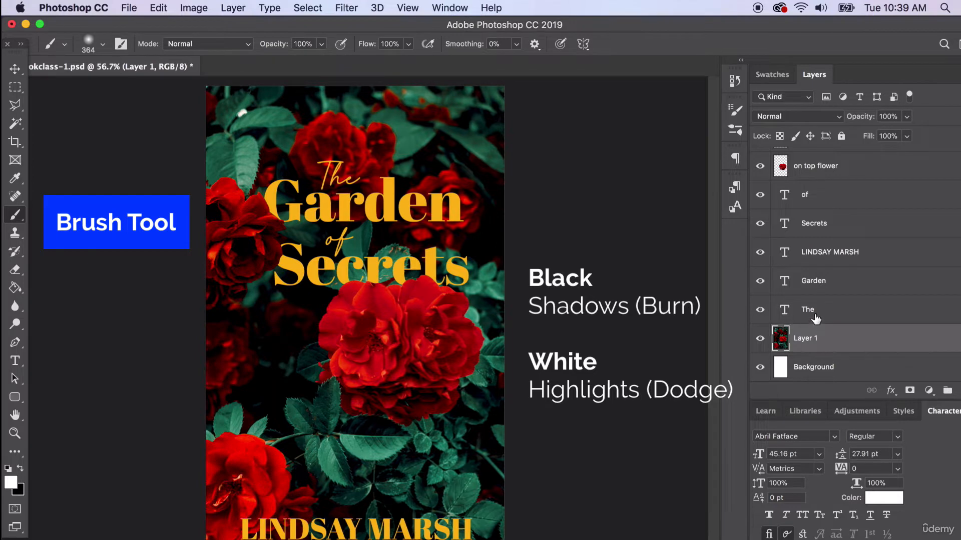
{"action": "scroll", "coordinate": [816, 319], "scroll_direction": "up", "scroll_amount": 2}
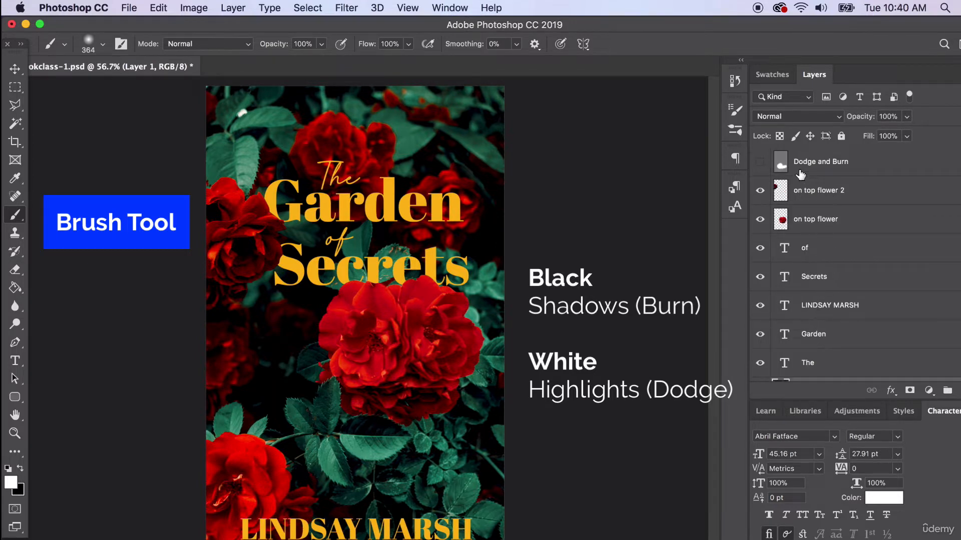
{"action": "left_click", "coordinate": [761, 163]}
{"action": "left_click", "coordinate": [811, 167]}
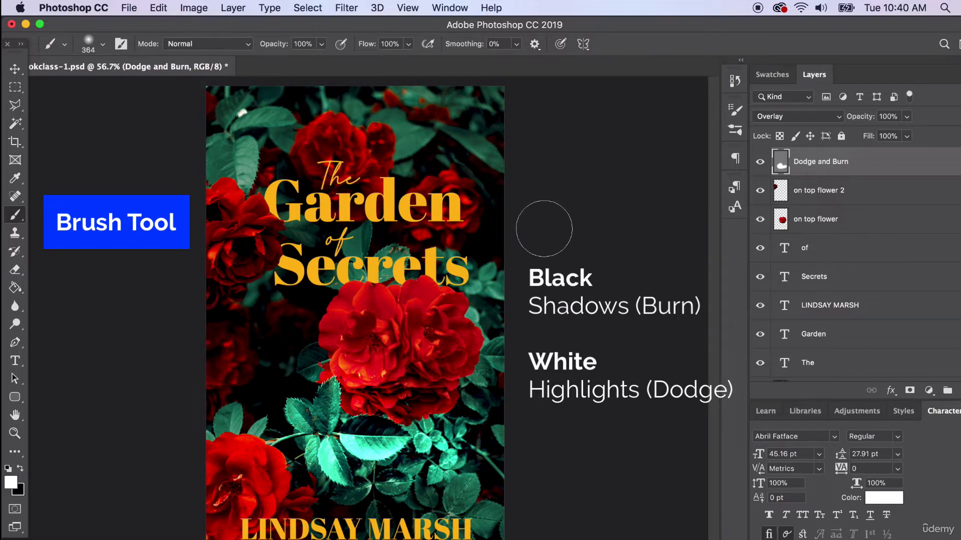
Undo all the white brush strokes painted on the Dodge and Burn layer
{"action": "key", "text": "super+z"}
{"action": "key", "text": "super+z"}
{"action": "key", "text": "super+z"}
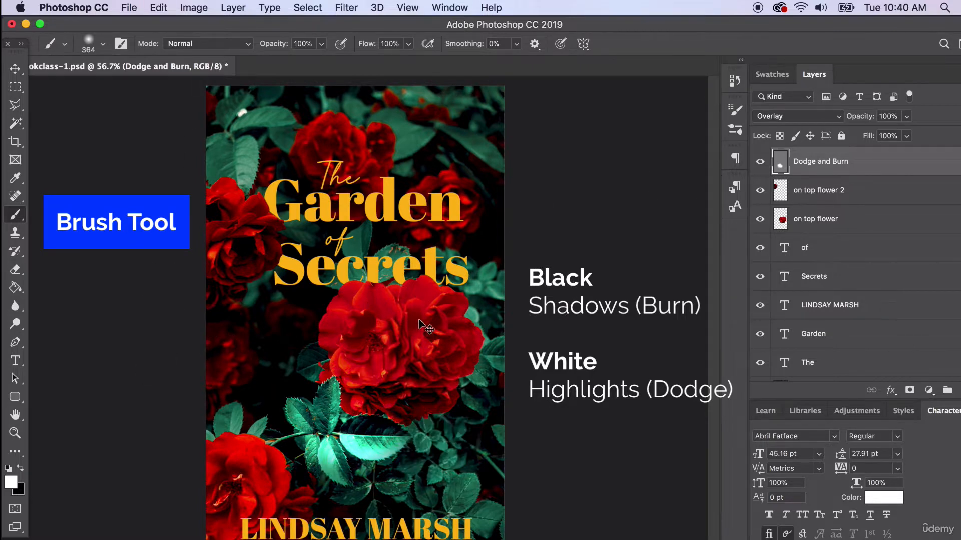
{"action": "key", "text": "super+z"}
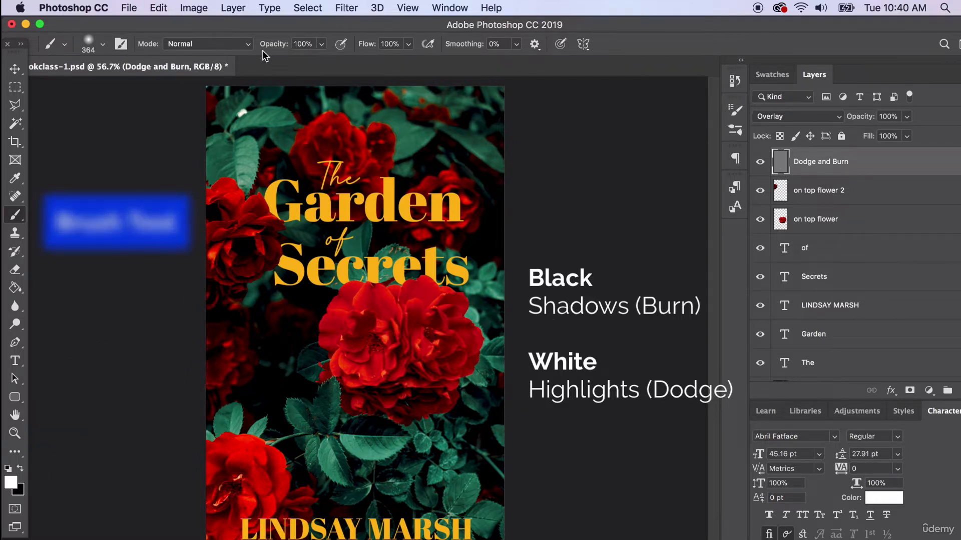
Set the brush opacity to 53% and the soft round brush size to 194 px
{"action": "left_click", "coordinate": [321, 45]}
{"action": "left_click_drag", "start_coordinate": [325, 59], "coordinate": [291, 60]}
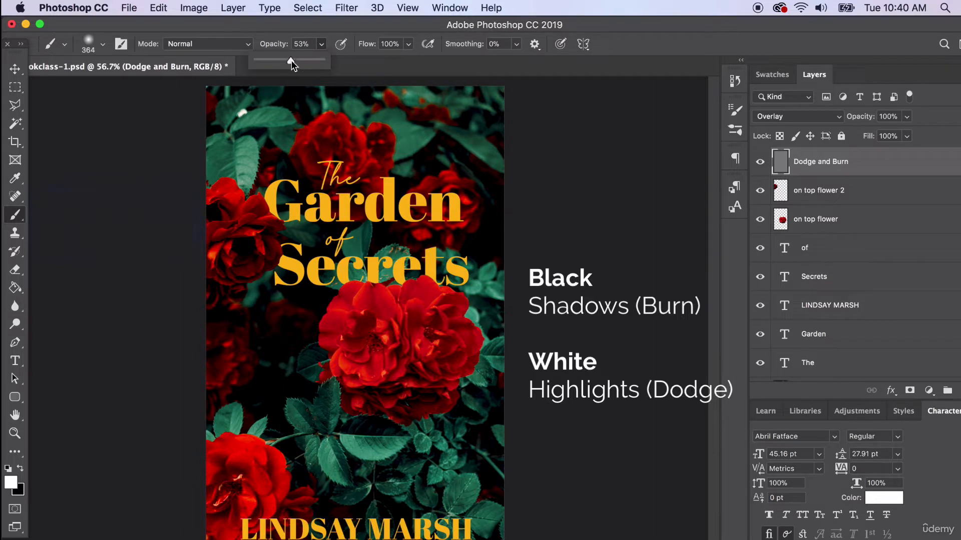
{"action": "left_click", "coordinate": [103, 45]}
{"action": "left_click_drag", "start_coordinate": [152, 90], "coordinate": [146, 89]}
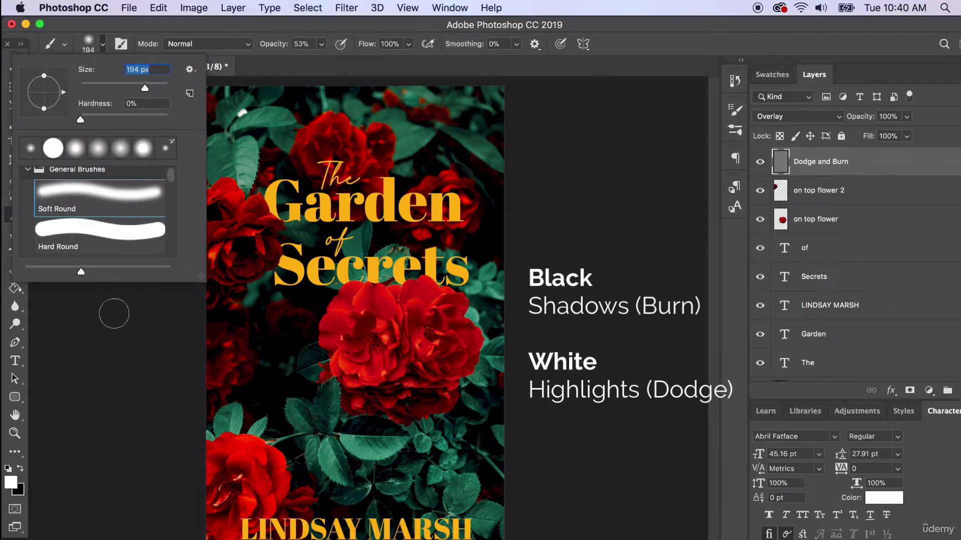
{"action": "left_click", "coordinate": [121, 342]}
Paint soft white highlights on the Dodge and Burn layer over the green leaves below the central rose, undoing unwanted strokes
{"action": "key", "text": "super+plus"}
{"action": "scroll", "coordinate": [386, 446], "scroll_direction": "up", "scroll_amount": 3}
{"action": "scroll", "coordinate": [368, 426], "scroll_direction": "down", "scroll_amount": 3}
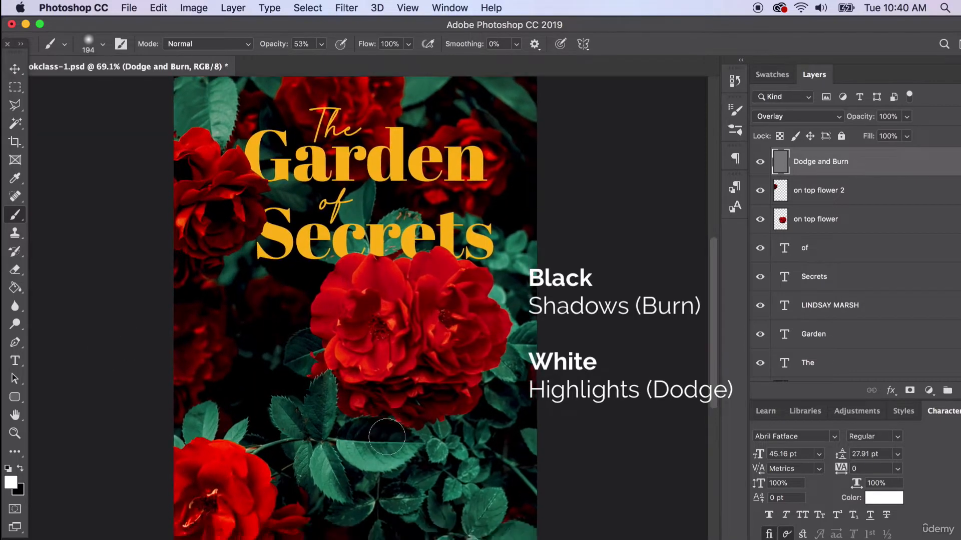
{"action": "mouse_move", "coordinate": [313, 355]}
{"action": "left_mouse_down"}
{"action": "mouse_move", "coordinate": [318, 364]}
{"action": "mouse_move", "coordinate": [321, 337]}
{"action": "left_mouse_up"}
{"action": "mouse_move", "coordinate": [315, 401]}
{"action": "left_mouse_down"}
{"action": "mouse_move", "coordinate": [328, 419]}
{"action": "mouse_move", "coordinate": [345, 387]}
{"action": "mouse_move", "coordinate": [378, 392]}
{"action": "left_mouse_up"}
{"action": "key", "text": "super+z"}
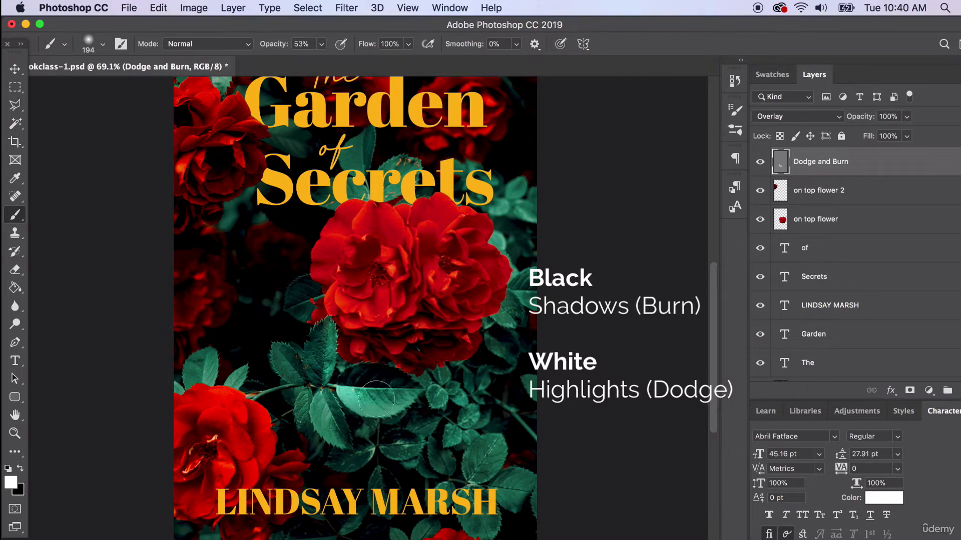
{"action": "mouse_move", "coordinate": [300, 374]}
{"action": "left_mouse_down"}
{"action": "mouse_move", "coordinate": [287, 362]}
{"action": "mouse_move", "coordinate": [290, 380]}
{"action": "left_mouse_up"}
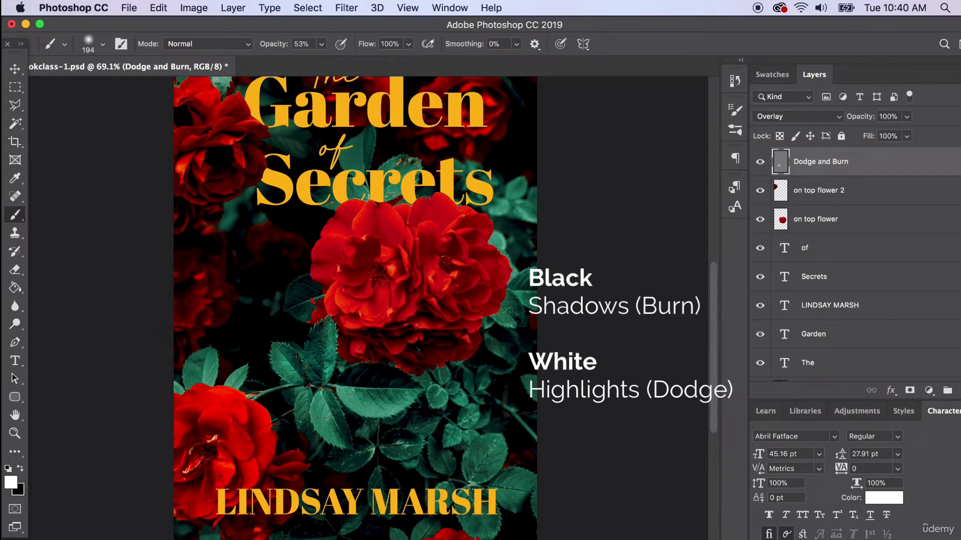
{"action": "mouse_move", "coordinate": [322, 398]}
{"action": "left_mouse_down"}
{"action": "mouse_move", "coordinate": [324, 421]}
{"action": "mouse_move", "coordinate": [340, 442]}
{"action": "left_mouse_up"}
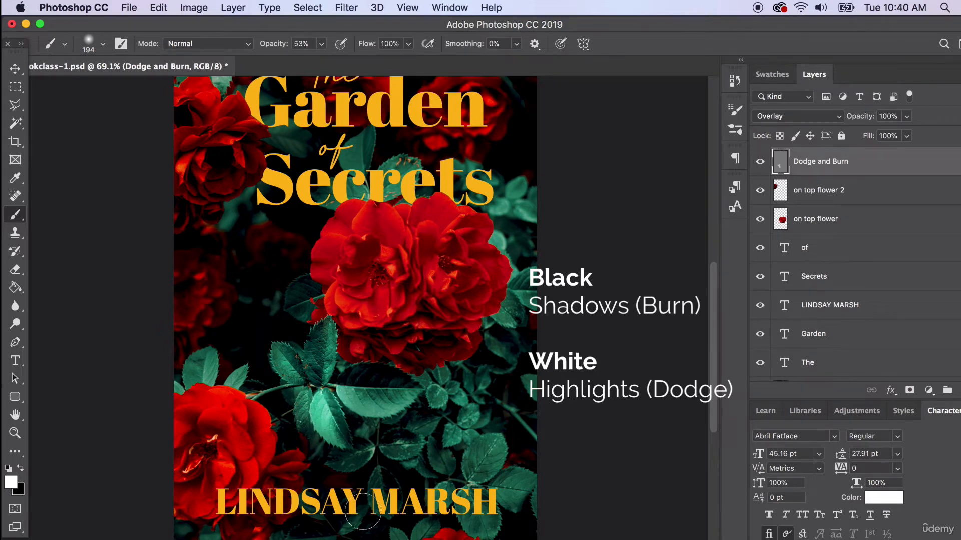
{"action": "key", "text": "super+z"}
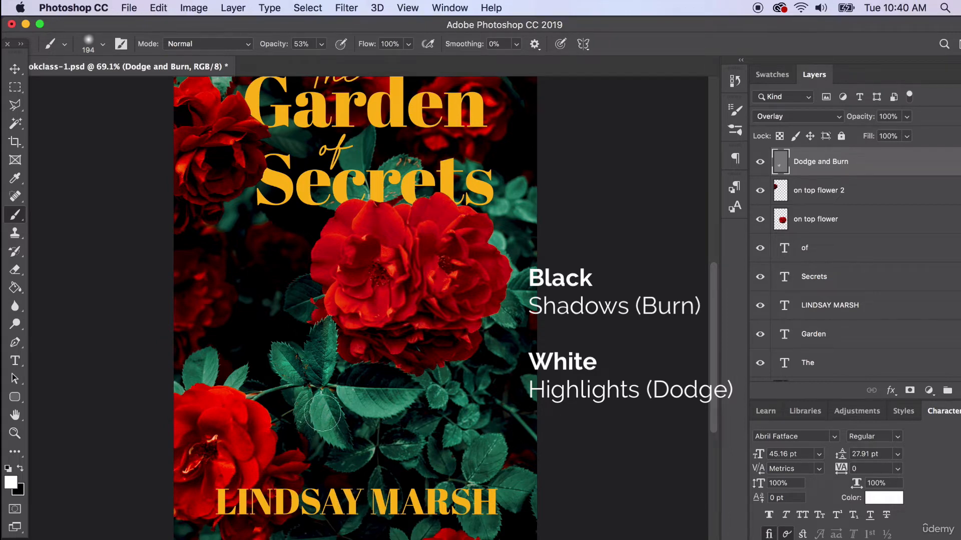
{"action": "left_click", "coordinate": [308, 395]}
{"action": "left_click", "coordinate": [361, 396]}
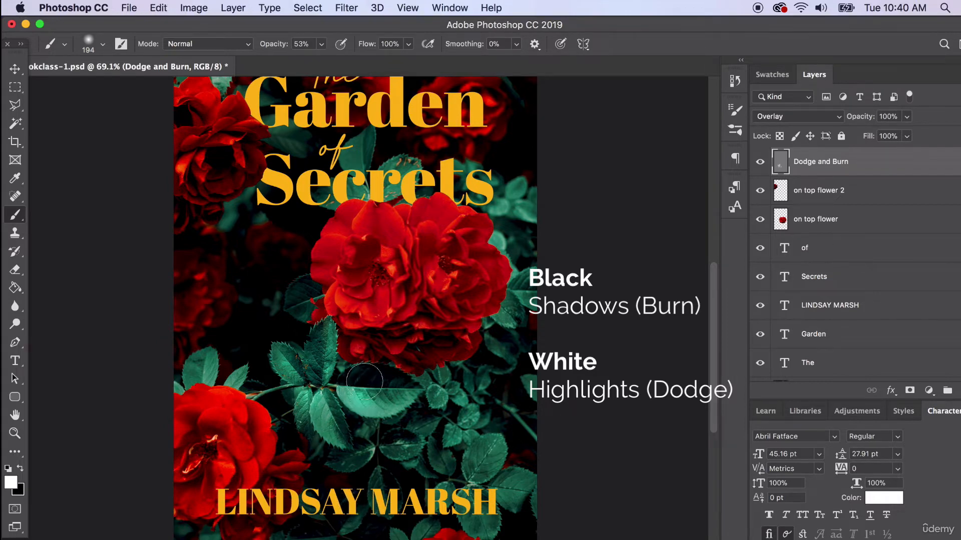
{"action": "key", "text": "super+z"}
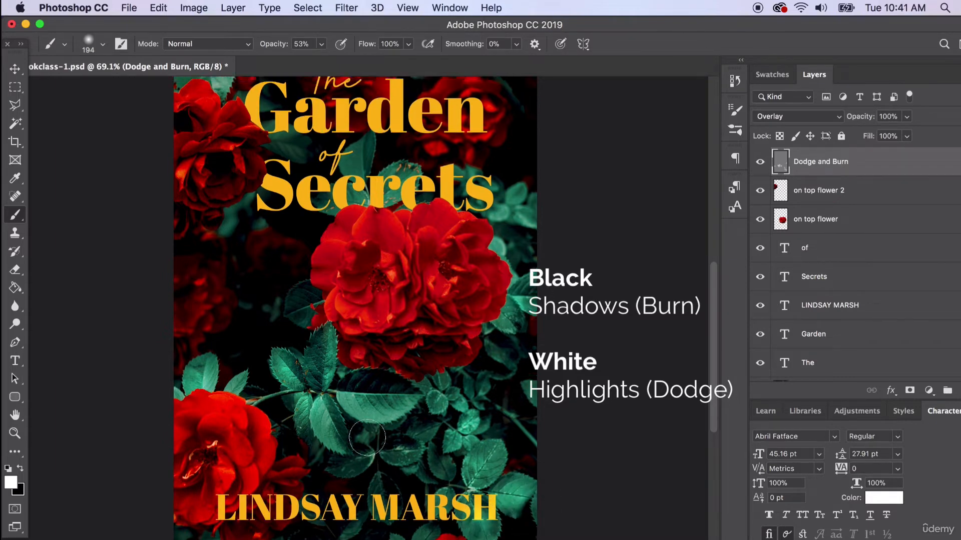
Swap the brush color to black, and hide and show the Dodge and Burn layer to compare the cover
{"action": "left_click", "coordinate": [21, 470]}
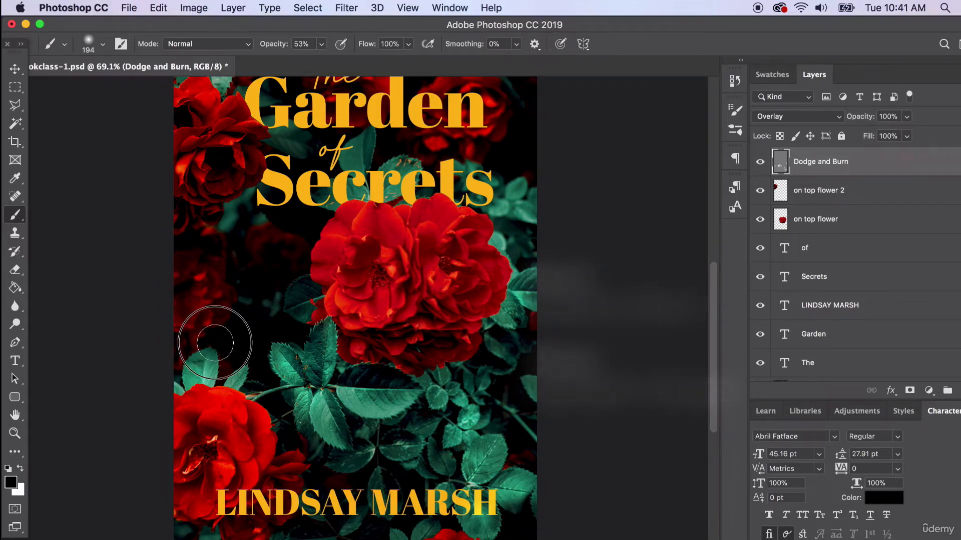
{"action": "scroll", "coordinate": [301, 335], "scroll_direction": "up", "scroll_amount": 3}
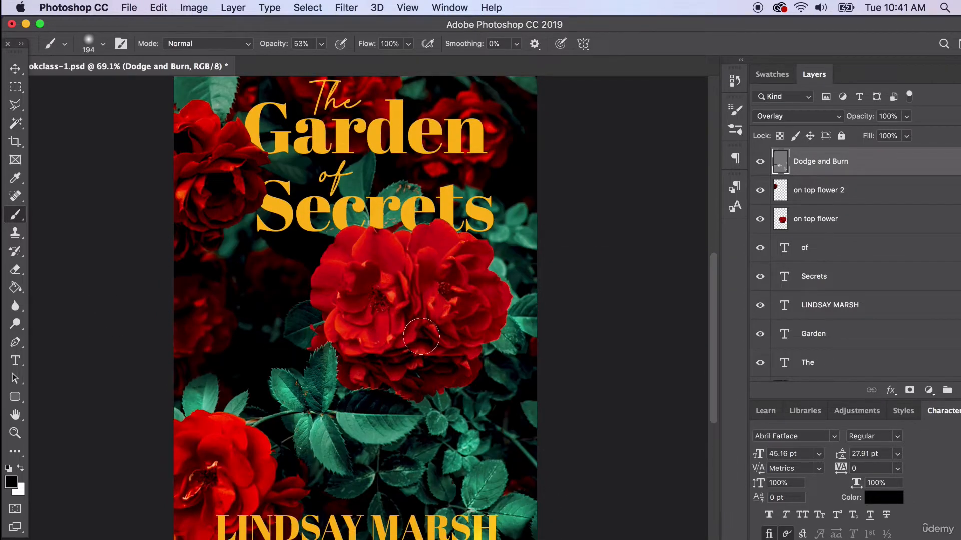
{"action": "scroll", "coordinate": [421, 336], "scroll_direction": "down", "scroll_amount": 5}
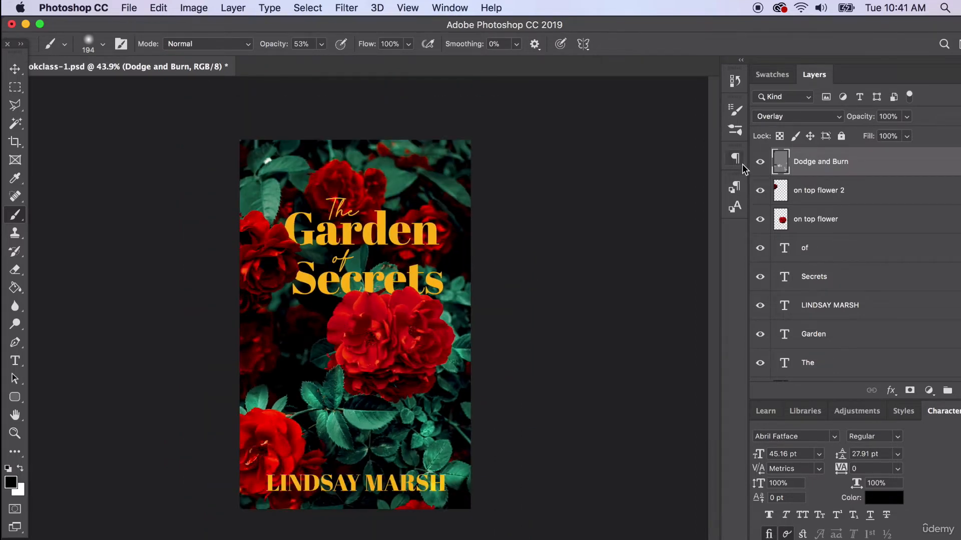
{"action": "left_click", "coordinate": [760, 162]}
{"action": "left_click", "coordinate": [761, 164]}
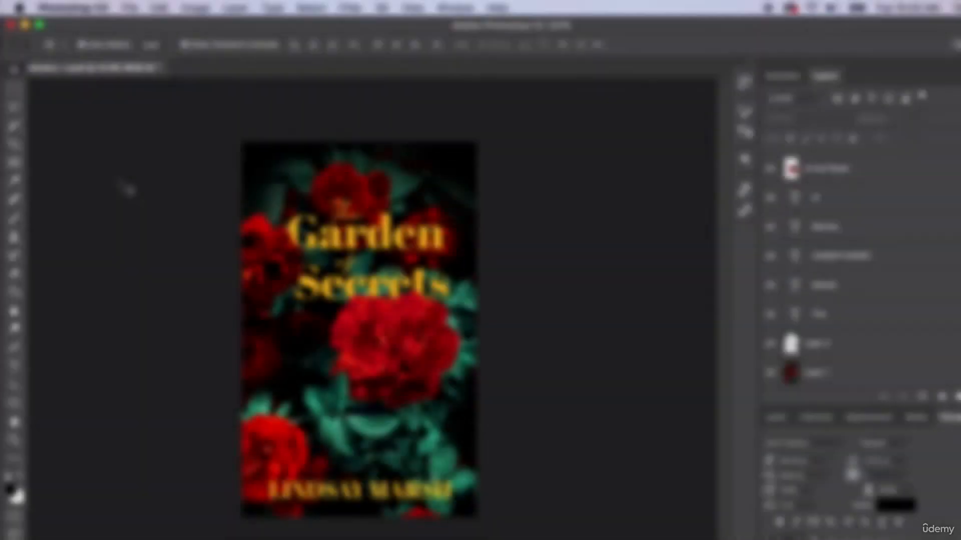
Save the document, and toggle the visibility of Layer 2 to compare the cover with and without its dark edges
{"action": "left_click", "coordinate": [129, 8]}
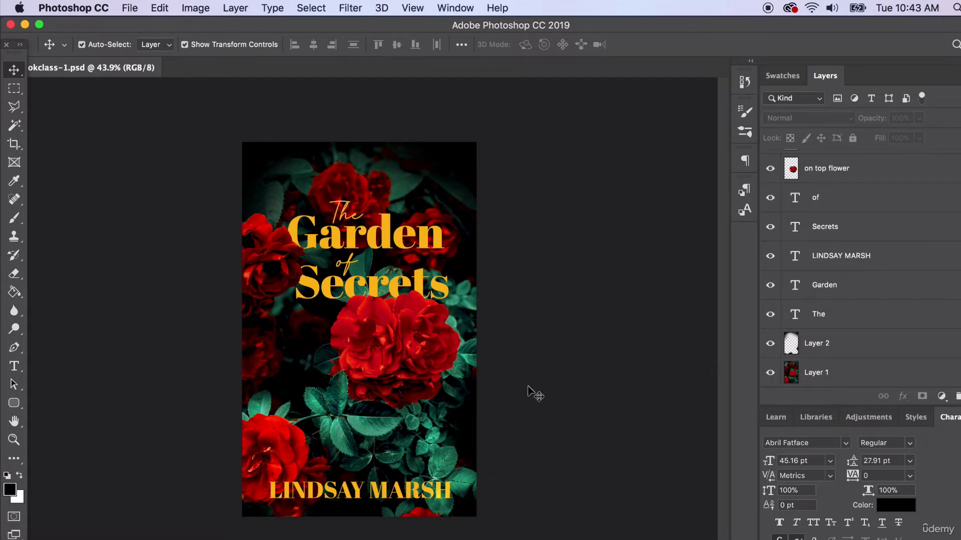
{"action": "left_click", "coordinate": [830, 350]}
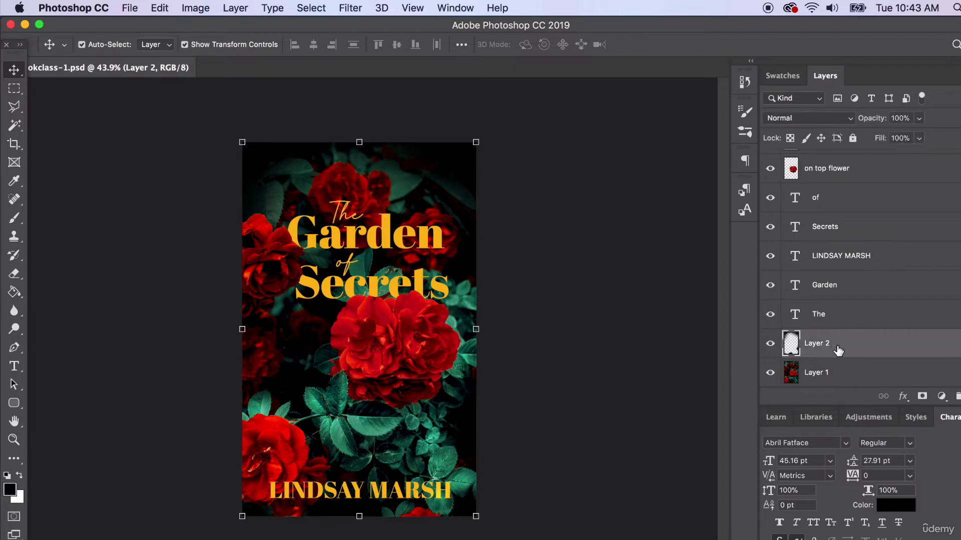
{"action": "left_click", "coordinate": [775, 345]}
{"action": "left_click", "coordinate": [774, 346]}
{"action": "left_click", "coordinate": [774, 347]}
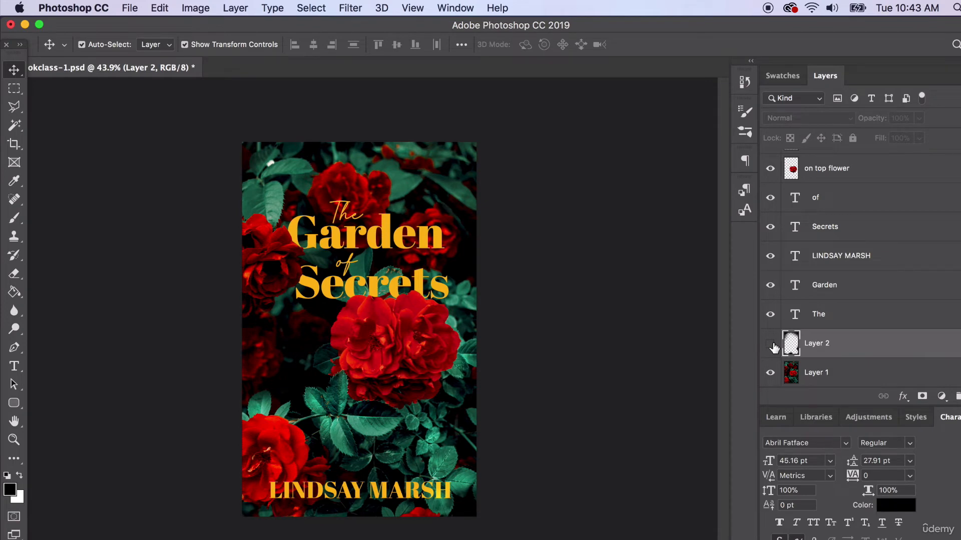
{"action": "left_click", "coordinate": [774, 348]}
{"action": "left_click", "coordinate": [574, 266]}
{"action": "scroll", "coordinate": [243, 345], "scroll_direction": "up", "scroll_amount": 1}
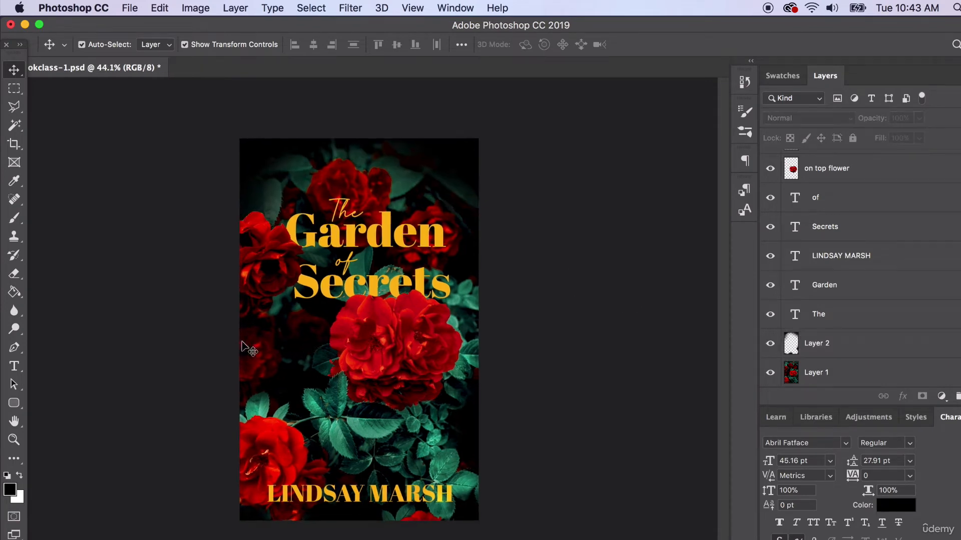
Try to move the central rose on the on top flower layer while the Dodge and Burn layer is unlocked, and undo the move
{"action": "scroll", "coordinate": [300, 355], "scroll_direction": "up", "scroll_amount": 2}
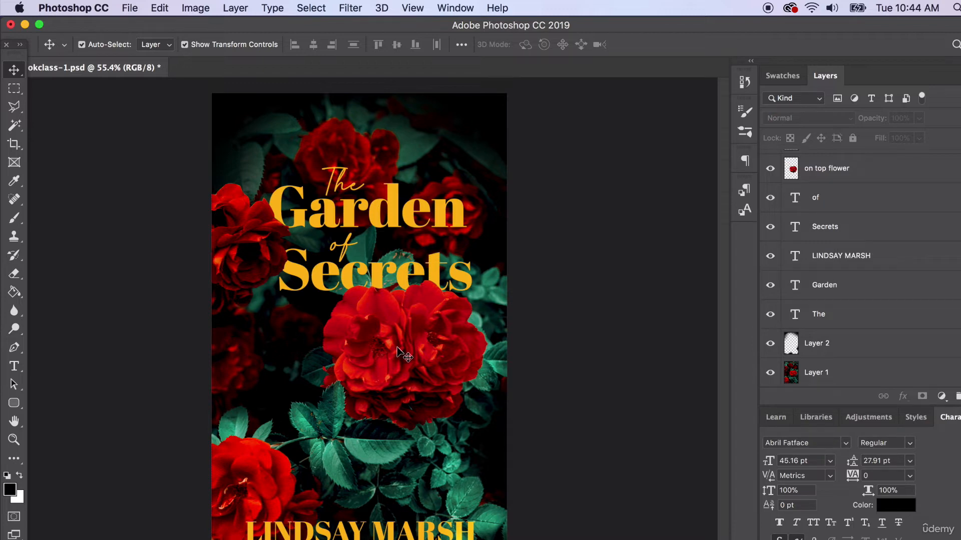
{"action": "left_click", "coordinate": [404, 356]}
{"action": "left_click", "coordinate": [858, 223]}
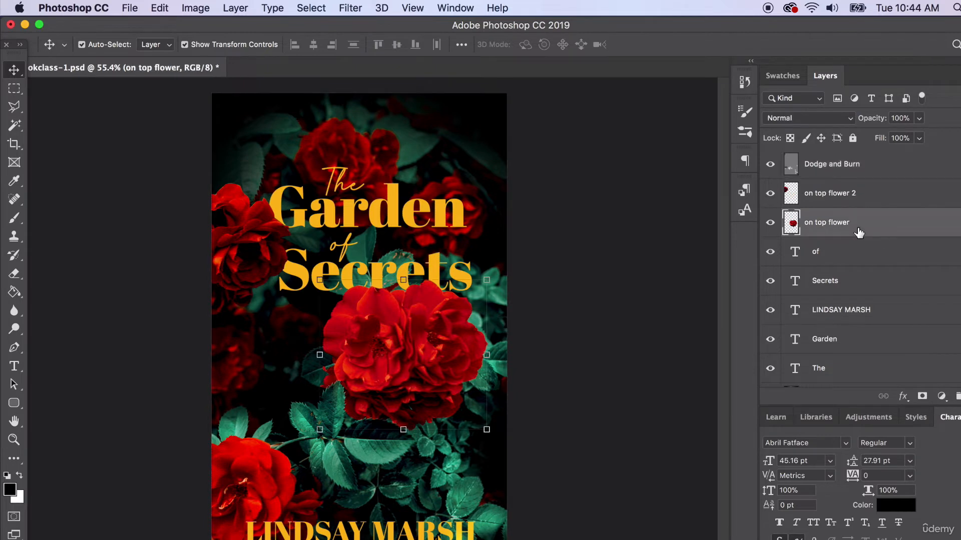
{"action": "left_click_drag", "start_coordinate": [465, 337], "coordinate": [385, 330]}
{"action": "key", "text": "super+z"}
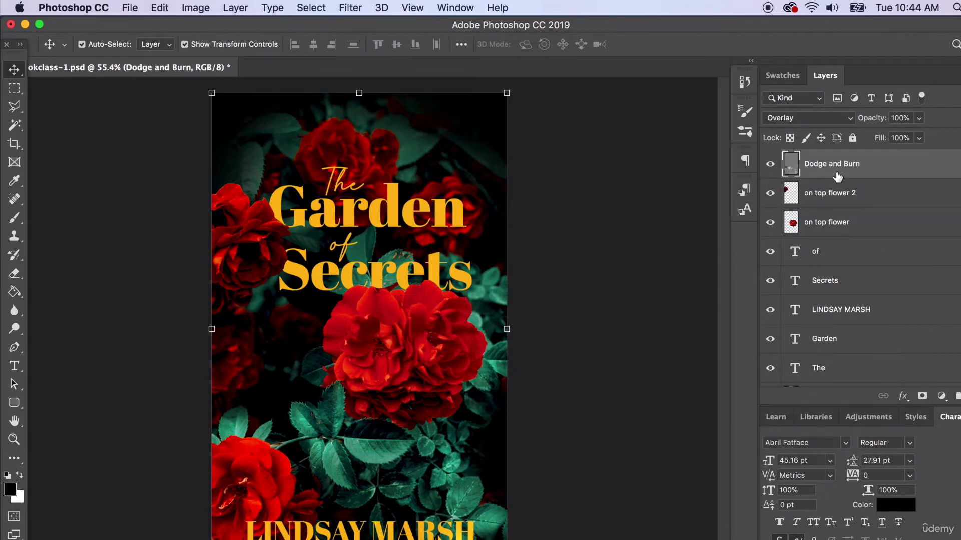
Set the foreground color to white, and fully lock the Dodge and Burn layer
{"action": "left_click", "coordinate": [770, 165]}
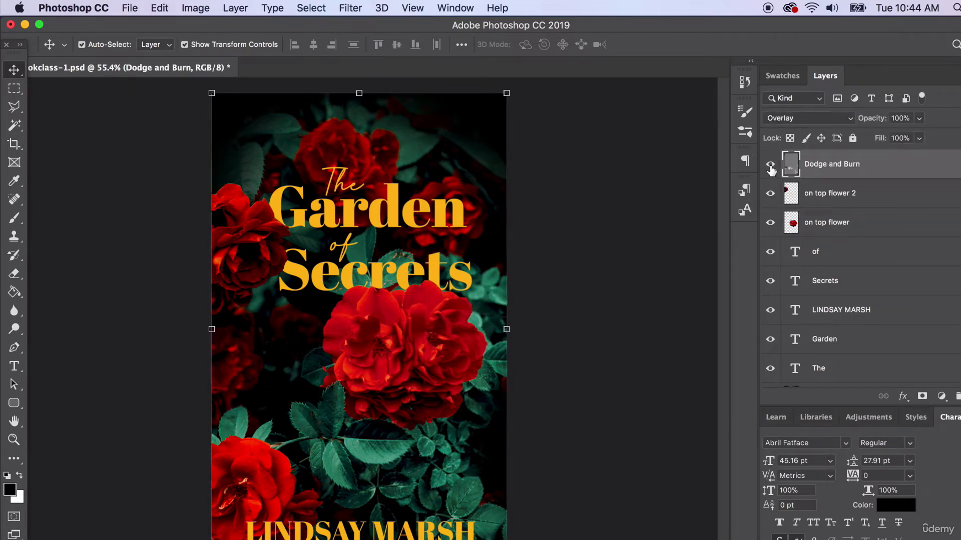
{"action": "left_click", "coordinate": [770, 166]}
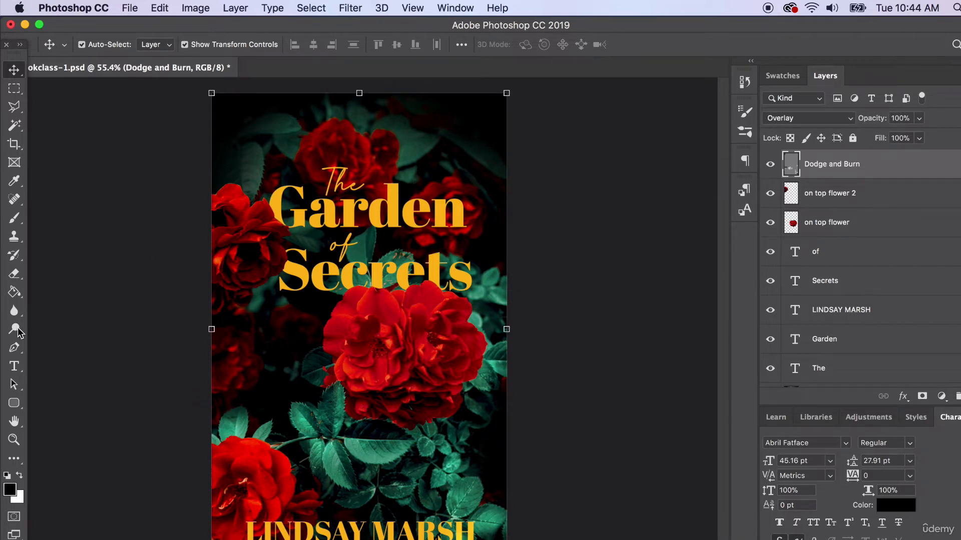
{"action": "key", "text": "x"}
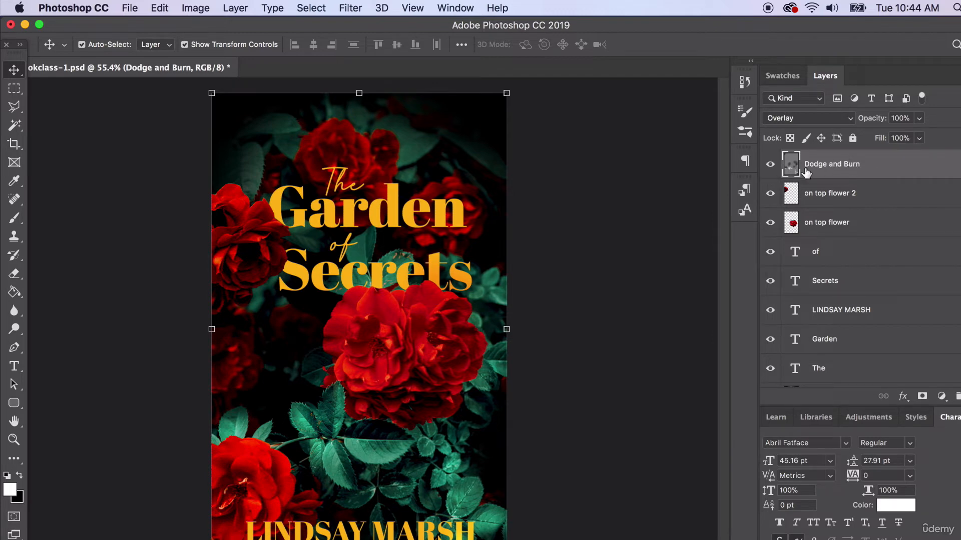
{"action": "left_click", "coordinate": [853, 139]}
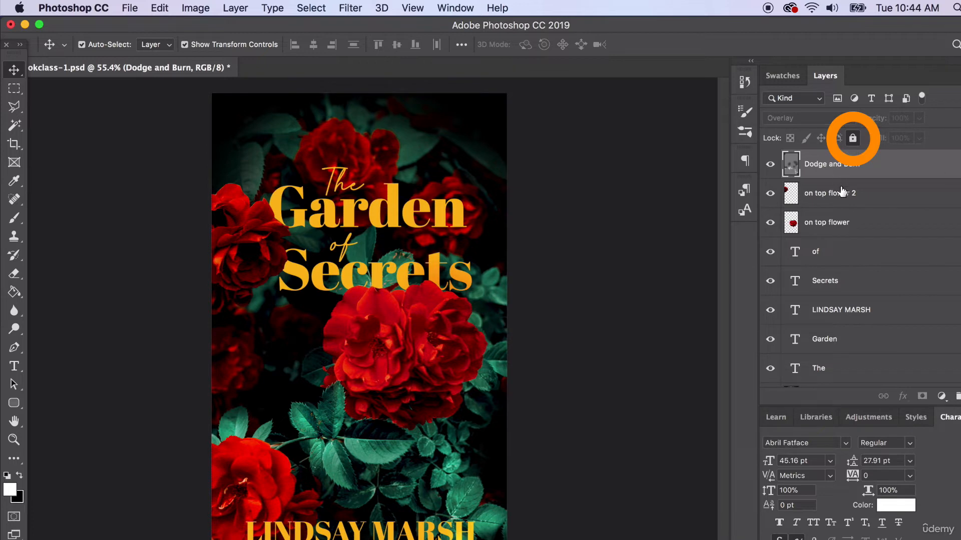
Move the central rose about 1.25 in to the left to test the layer lock, and undo the move
{"action": "left_click", "coordinate": [883, 200]}
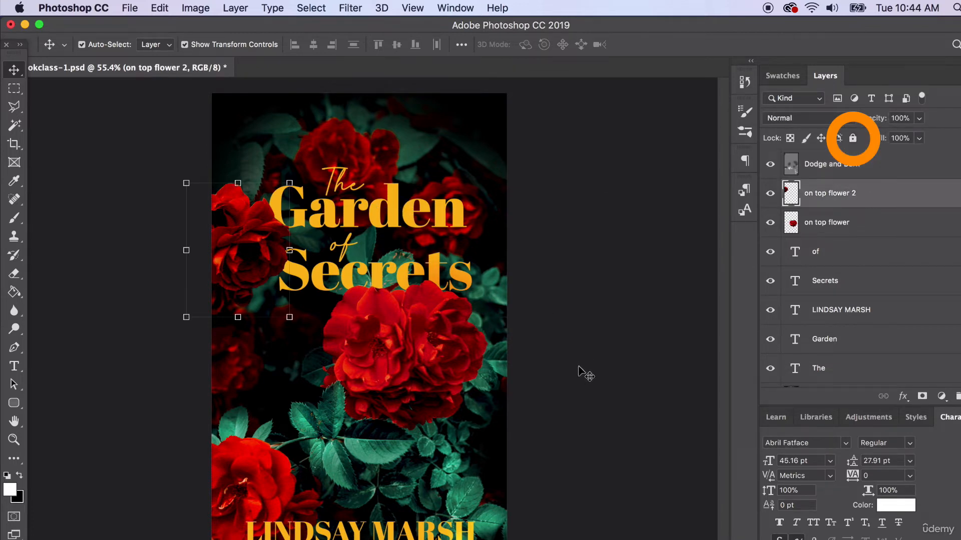
{"action": "left_click", "coordinate": [416, 346]}
{"action": "left_click", "coordinate": [423, 341]}
{"action": "left_click_drag", "start_coordinate": [423, 342], "coordinate": [349, 349]}
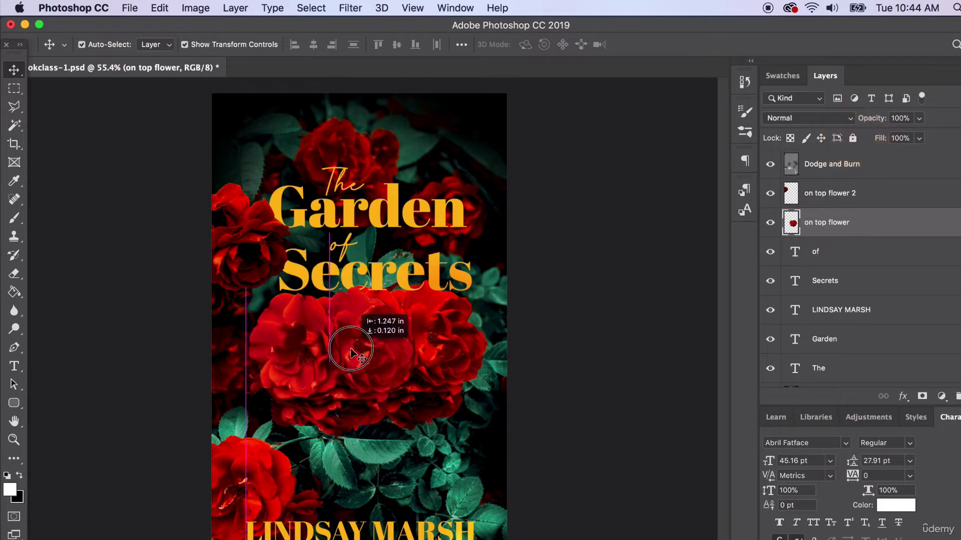
{"action": "key", "text": "super+z"}
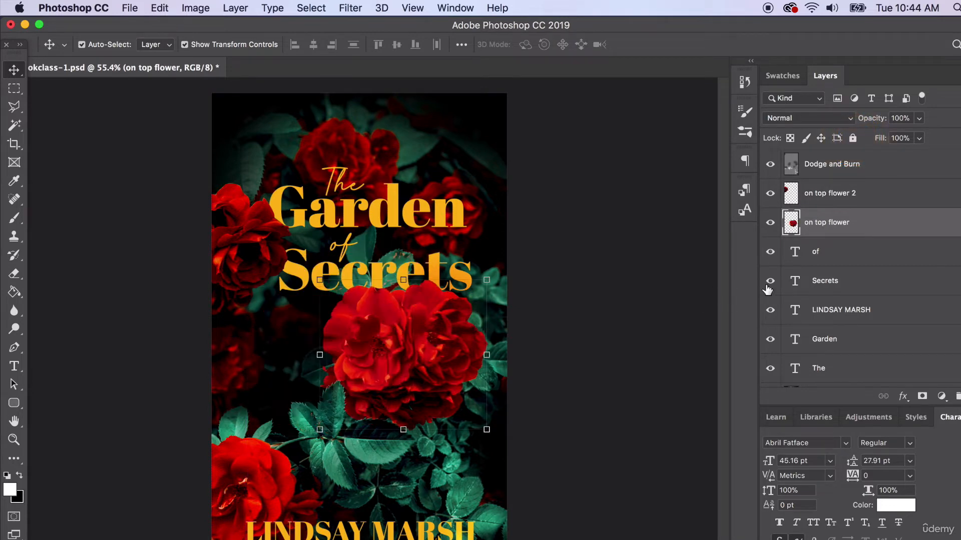
Add a Drop Shadow to the on top flower layer with 100% opacity and a distance of 71 px
{"action": "double_click", "coordinate": [926, 228]}
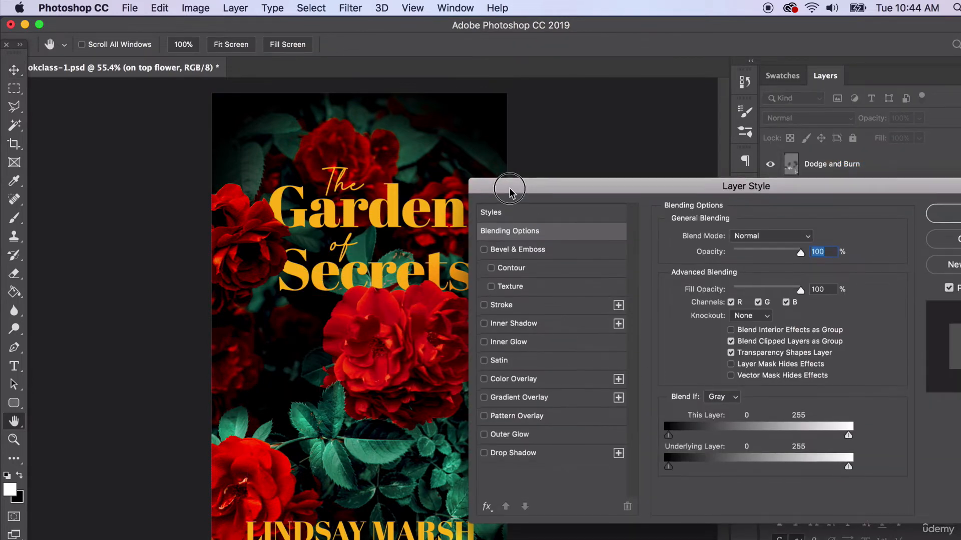
{"action": "left_click_drag", "start_coordinate": [509, 188], "coordinate": [550, 150]}
{"action": "left_click", "coordinate": [555, 417]}
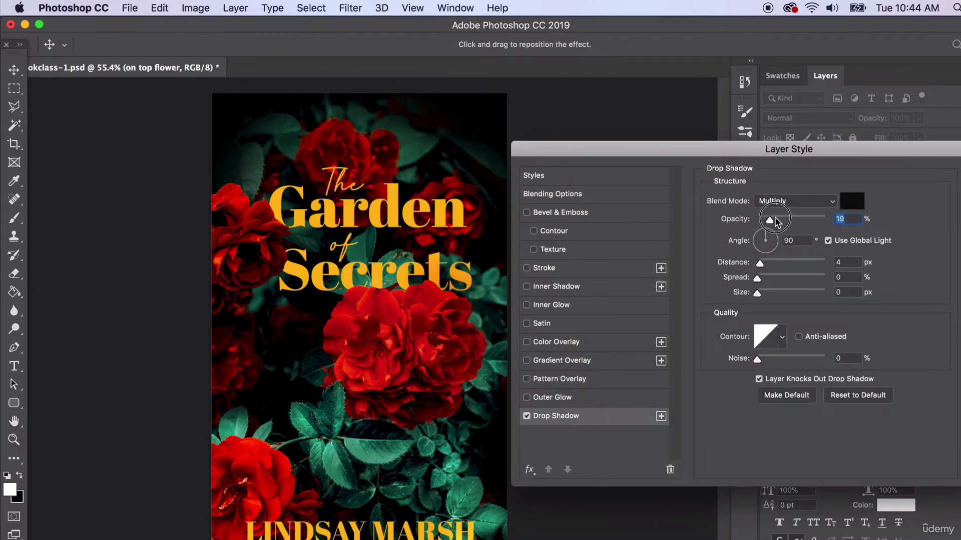
{"action": "left_click_drag", "start_coordinate": [771, 221], "coordinate": [827, 219]}
{"action": "left_click_drag", "start_coordinate": [759, 264], "coordinate": [772, 262]}
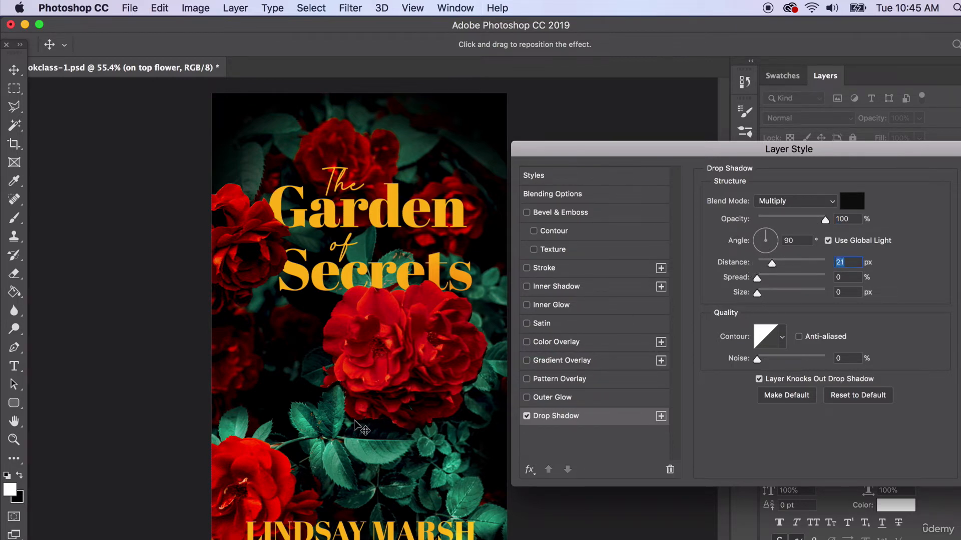
{"action": "left_click_drag", "start_coordinate": [775, 265], "coordinate": [800, 263]}
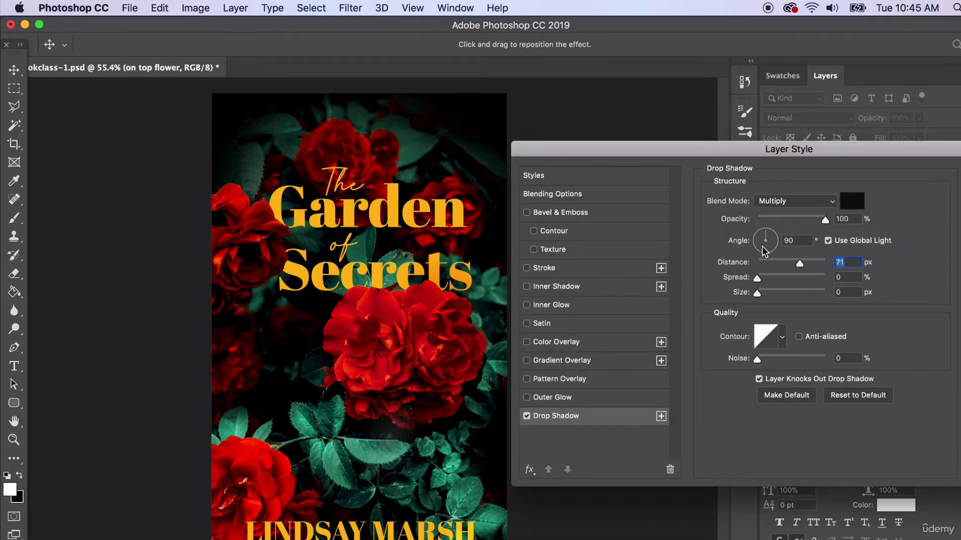
Set the drop shadow's angle to -91°, opacity to 48%, distance to 16 px and size to 32 px
{"action": "mouse_move", "coordinate": [767, 237]}
{"action": "left_mouse_down"}
{"action": "mouse_move", "coordinate": [774, 235]}
{"action": "mouse_move", "coordinate": [766, 254]}
{"action": "mouse_move", "coordinate": [766, 246]}
{"action": "left_mouse_up"}
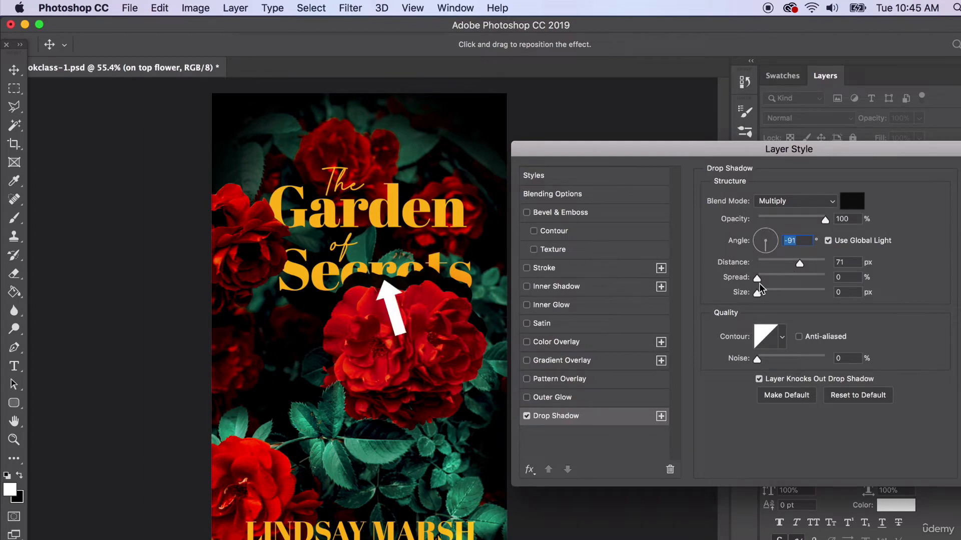
{"action": "mouse_move", "coordinate": [757, 293]}
{"action": "left_mouse_down"}
{"action": "mouse_move", "coordinate": [767, 294]}
{"action": "mouse_move", "coordinate": [748, 269]}
{"action": "mouse_move", "coordinate": [757, 270]}
{"action": "left_mouse_up"}
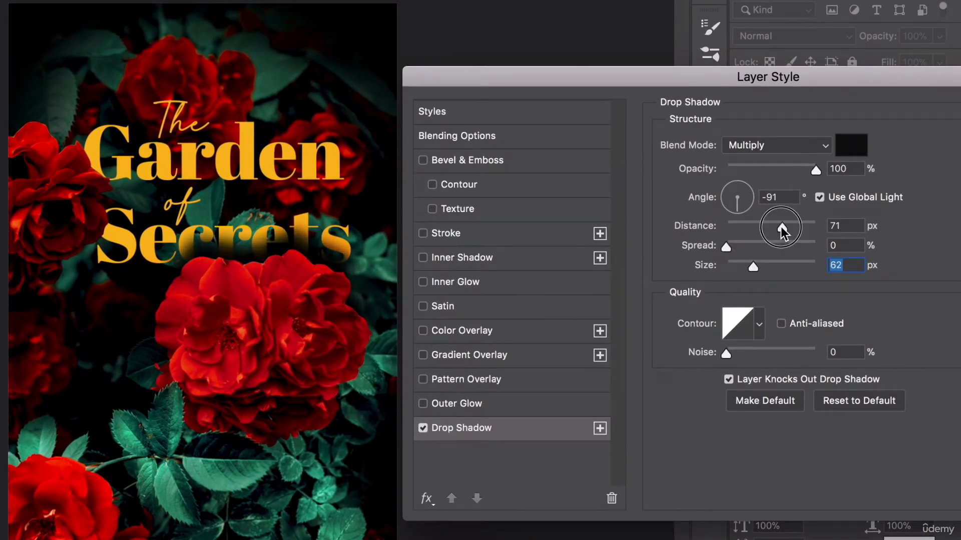
{"action": "left_click_drag", "start_coordinate": [782, 226], "coordinate": [753, 228]}
{"action": "left_click_drag", "start_coordinate": [815, 172], "coordinate": [771, 178]}
{"action": "left_click_drag", "start_coordinate": [753, 227], "coordinate": [742, 232]}
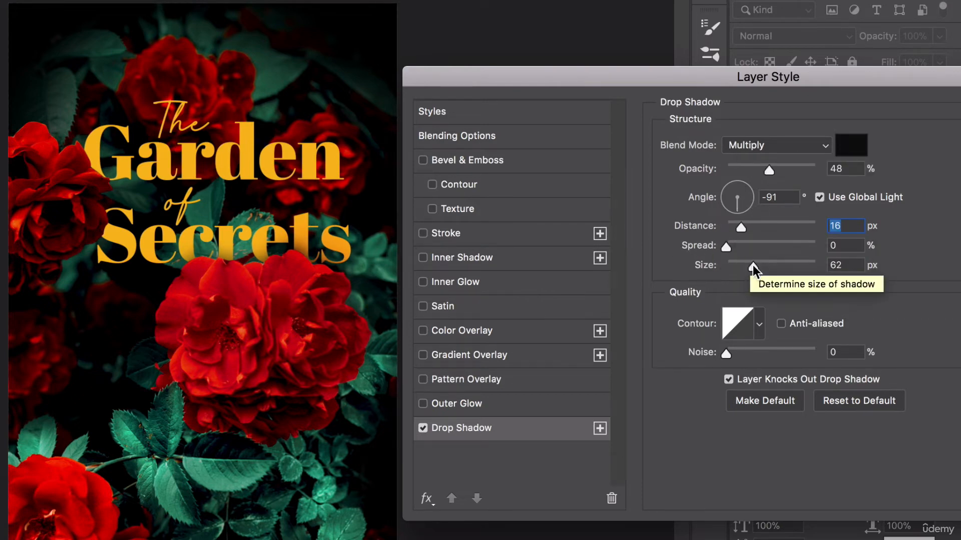
{"action": "left_click_drag", "start_coordinate": [753, 268], "coordinate": [743, 269]}
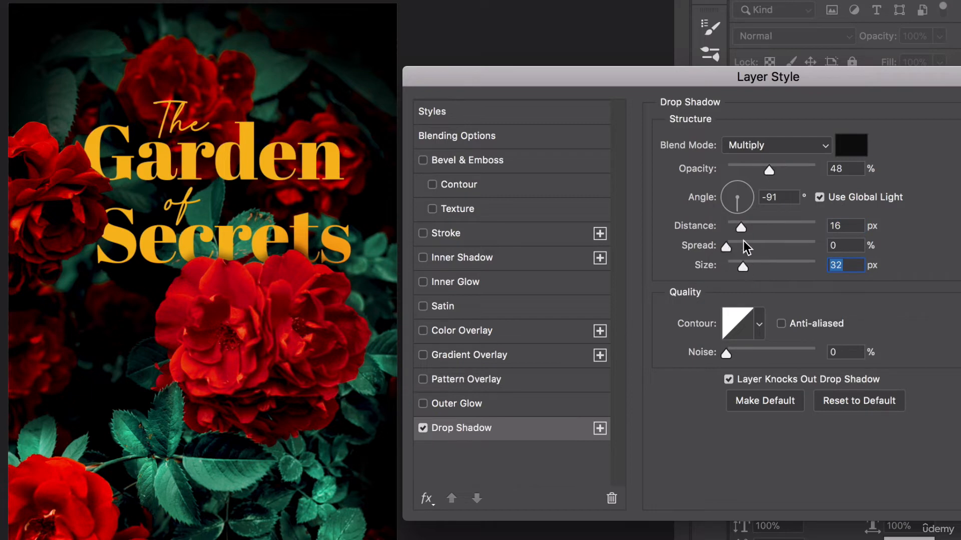
Set the on top flower shadow's distance to 10 px, and add a Drop Shadow with the same settings to the on top flower 2 layer
{"action": "left_click_drag", "start_coordinate": [741, 227], "coordinate": [738, 226]}
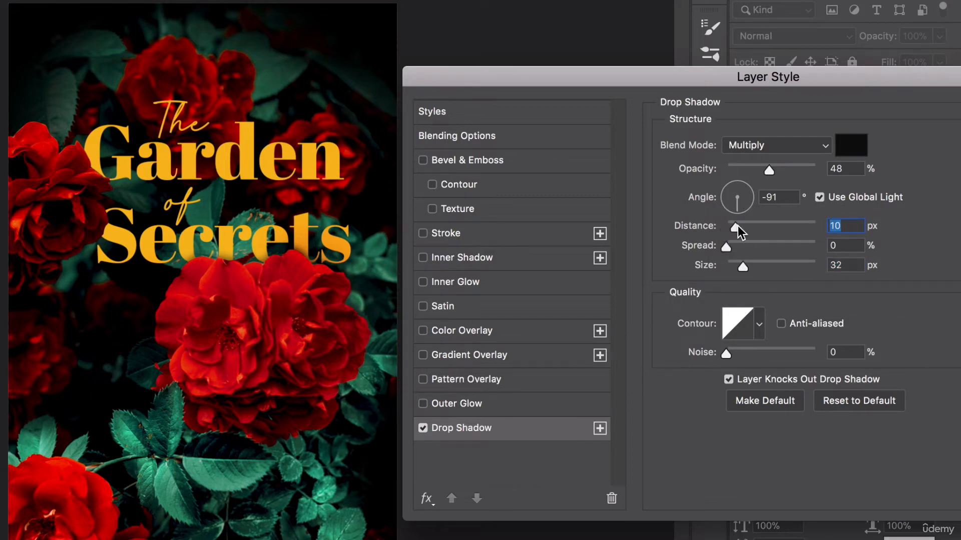
{"action": "key", "text": "Return"}
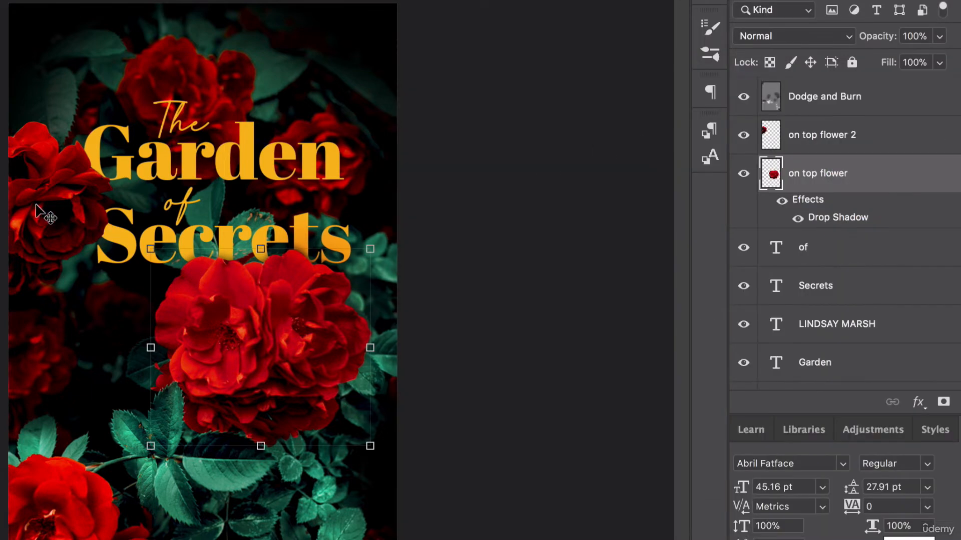
{"action": "left_click", "coordinate": [44, 211]}
{"action": "left_click", "coordinate": [918, 145]}
{"action": "double_click", "coordinate": [918, 146]}
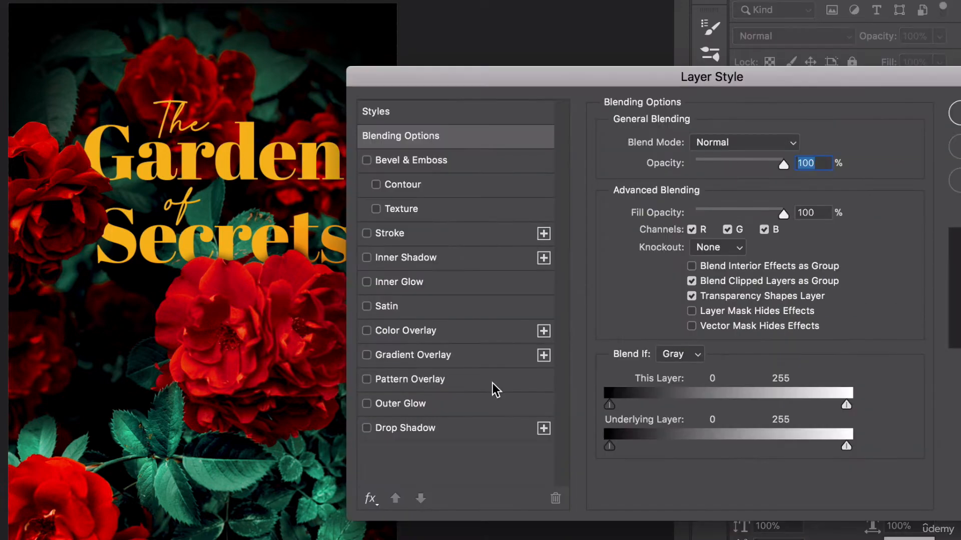
{"action": "left_click", "coordinate": [413, 431]}
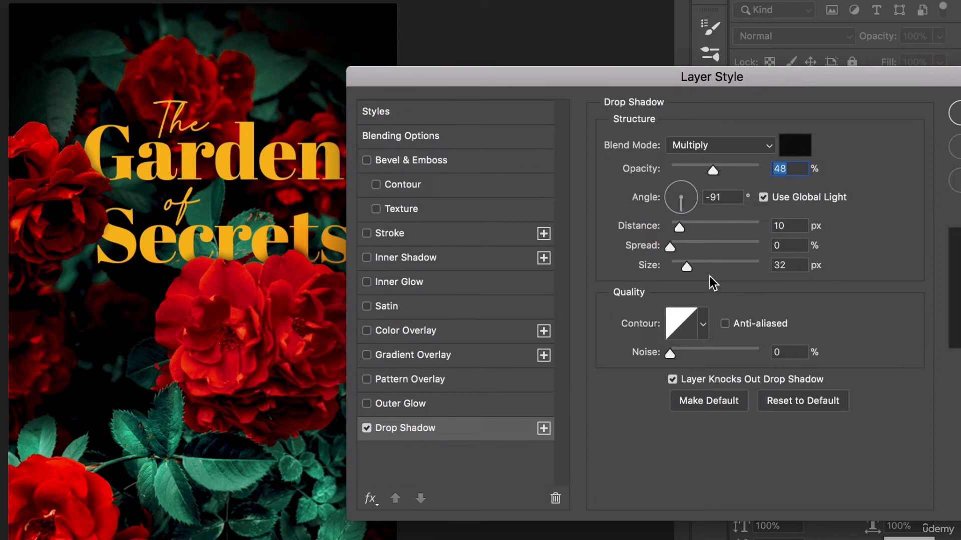
{"action": "key", "text": "Return"}
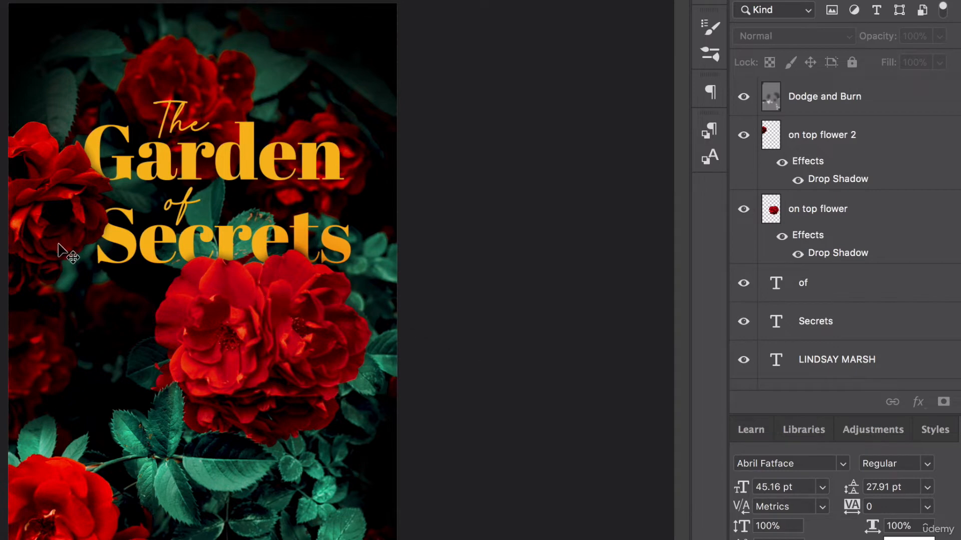
Enable Bevel & Emboss on the Garden text layer and display its settings
{"action": "scroll", "coordinate": [78, 251], "scroll_direction": "up", "scroll_amount": 5}
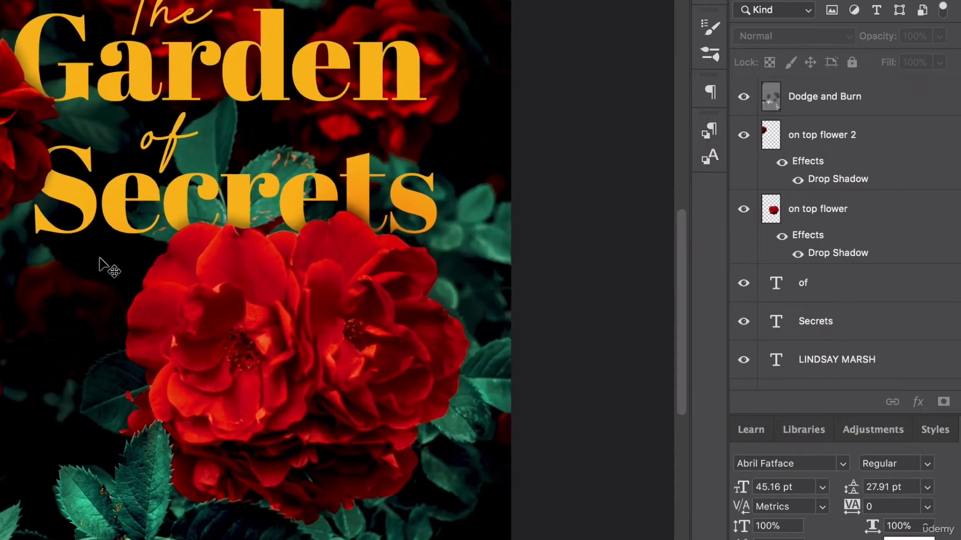
{"action": "scroll", "coordinate": [100, 266], "scroll_direction": "down", "scroll_amount": 5}
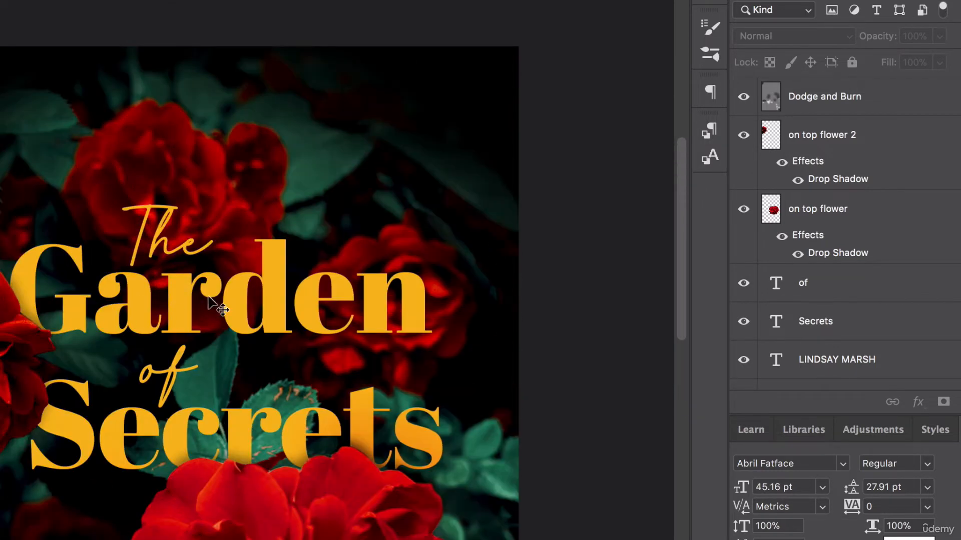
{"action": "left_click", "coordinate": [182, 300]}
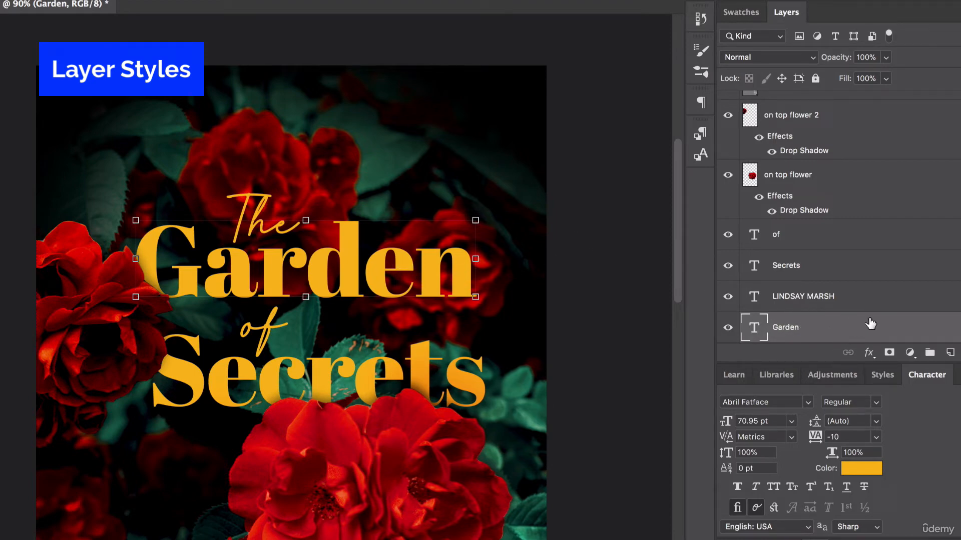
{"action": "double_click", "coordinate": [831, 333]}
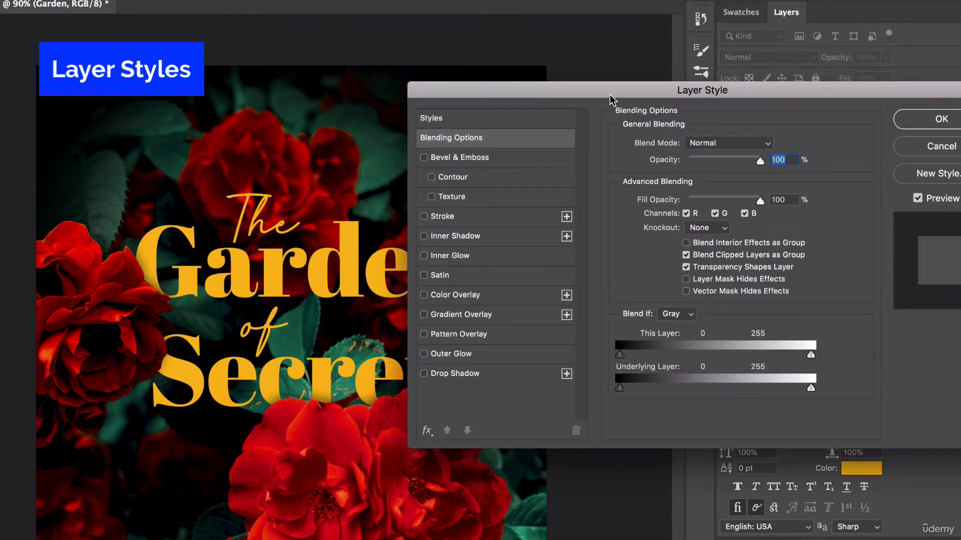
{"action": "left_click_drag", "start_coordinate": [592, 90], "coordinate": [564, 84]}
{"action": "left_click_drag", "start_coordinate": [952, 78], "coordinate": [955, 114]}
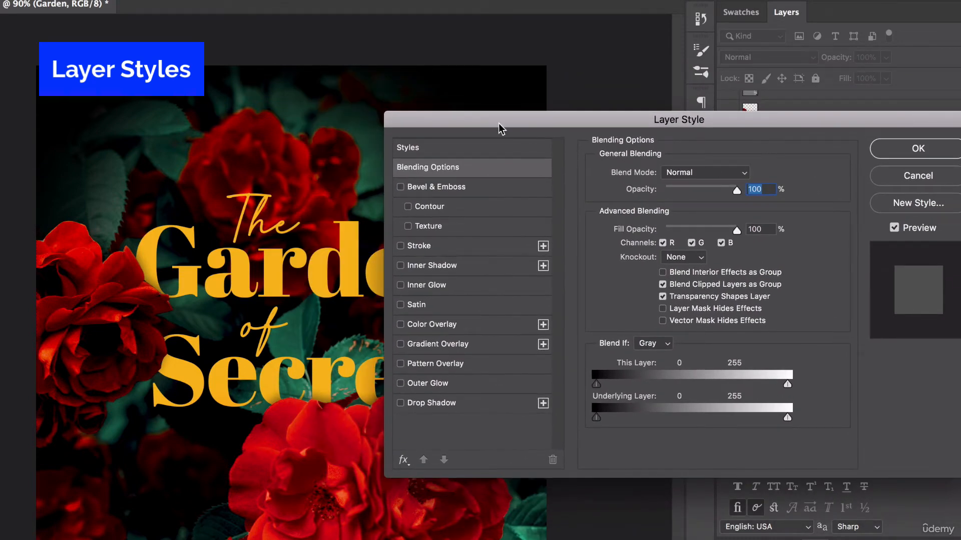
{"action": "left_click_drag", "start_coordinate": [441, 125], "coordinate": [523, 100]}
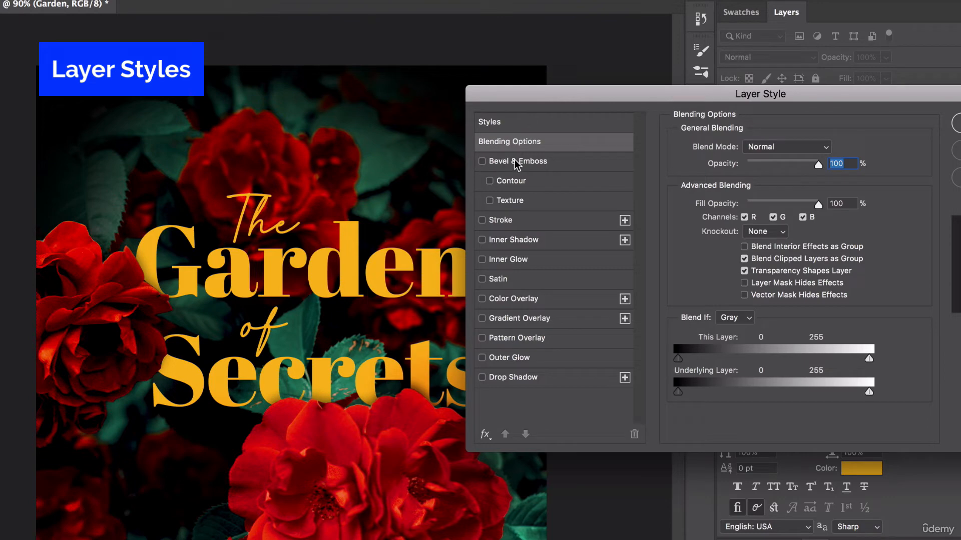
{"action": "left_click", "coordinate": [482, 162]}
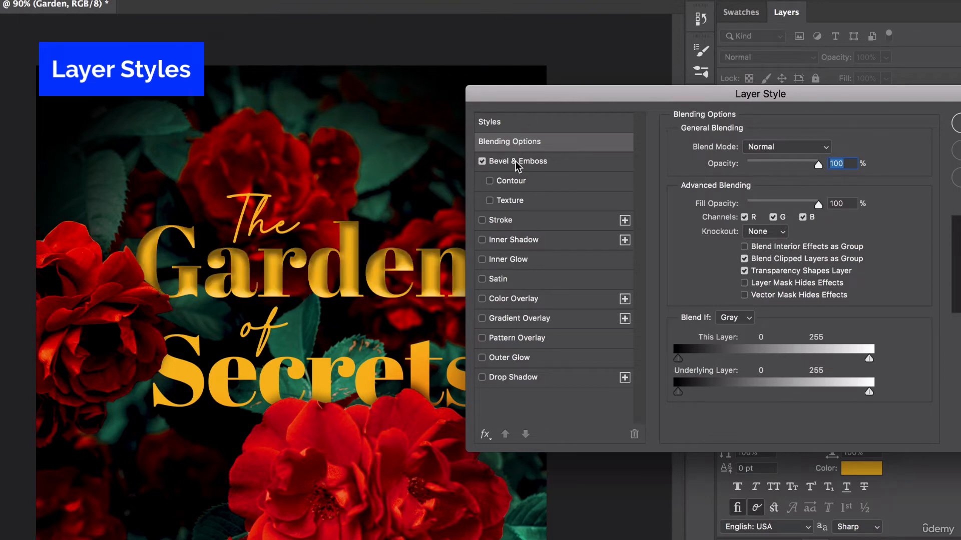
{"action": "left_click", "coordinate": [518, 164]}
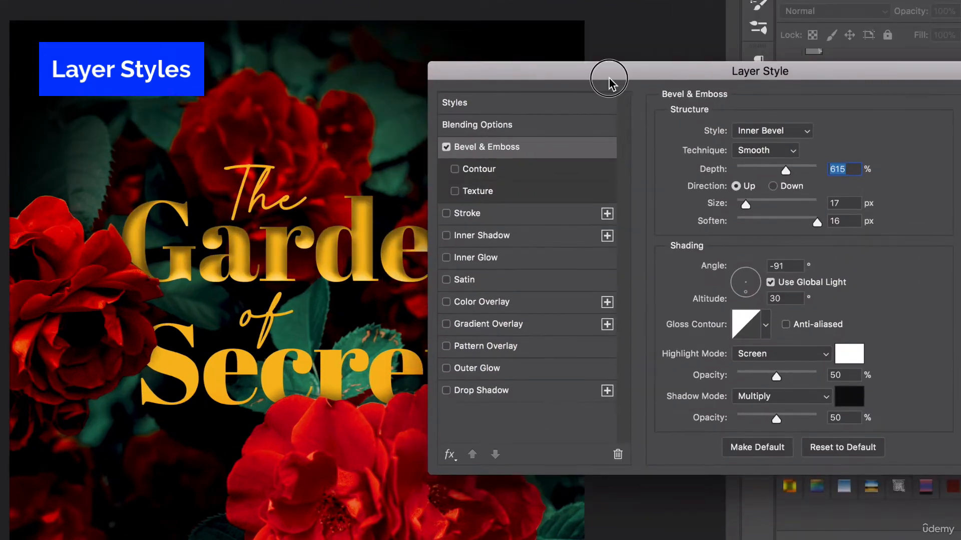
Set the Garden bevel's technique to Chisel Hard with depth 698%, size 40 px and soften 1 px
{"action": "left_click", "coordinate": [746, 150]}
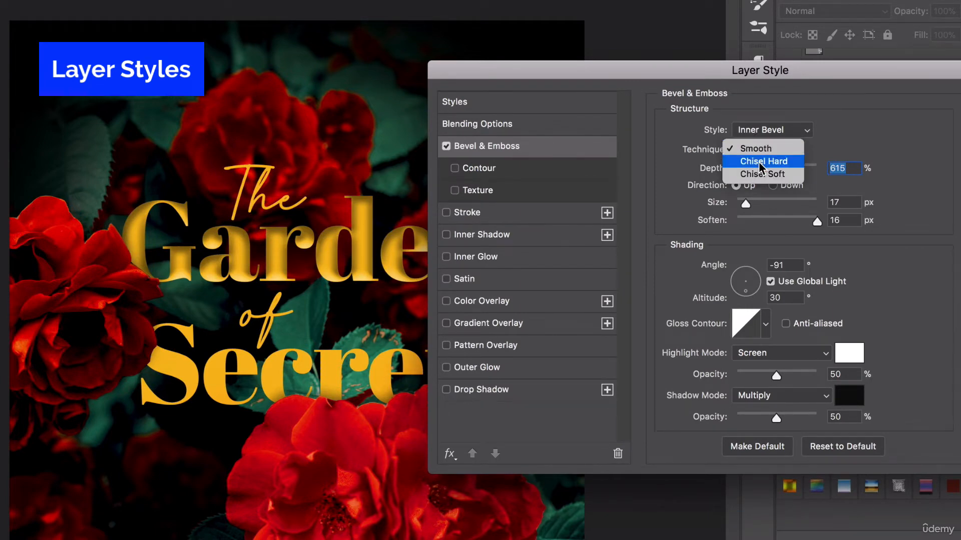
{"action": "left_click", "coordinate": [758, 161]}
{"action": "left_click_drag", "start_coordinate": [575, 68], "coordinate": [597, 61]}
{"action": "left_click_drag", "start_coordinate": [838, 210], "coordinate": [771, 199]}
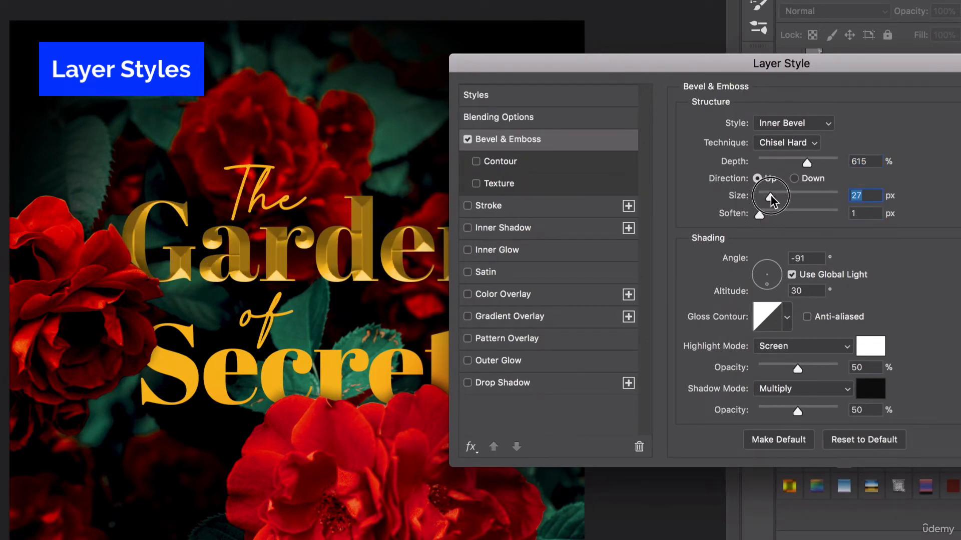
{"action": "left_click_drag", "start_coordinate": [561, 67], "coordinate": [611, 60]}
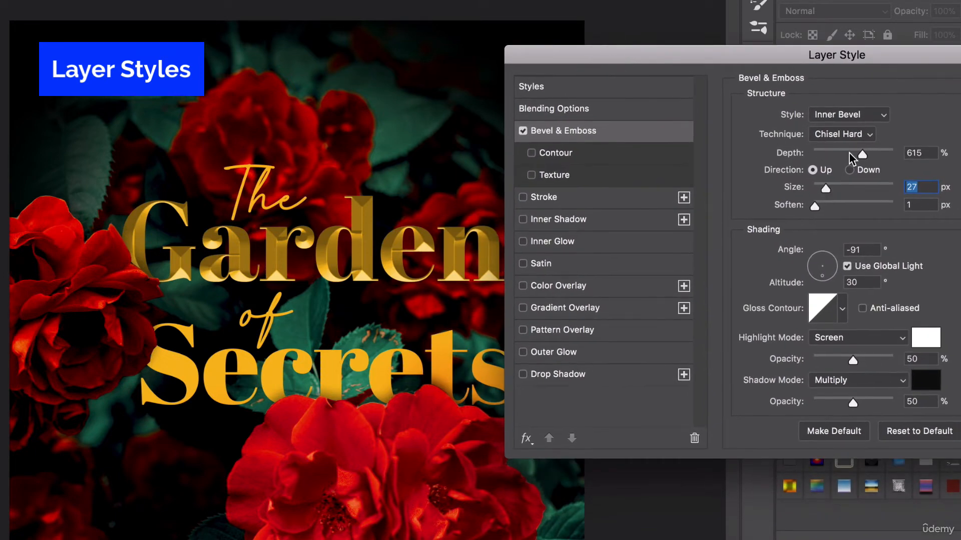
{"action": "left_click_drag", "start_coordinate": [826, 187], "coordinate": [831, 188]}
{"action": "left_click_drag", "start_coordinate": [863, 152], "coordinate": [869, 154]}
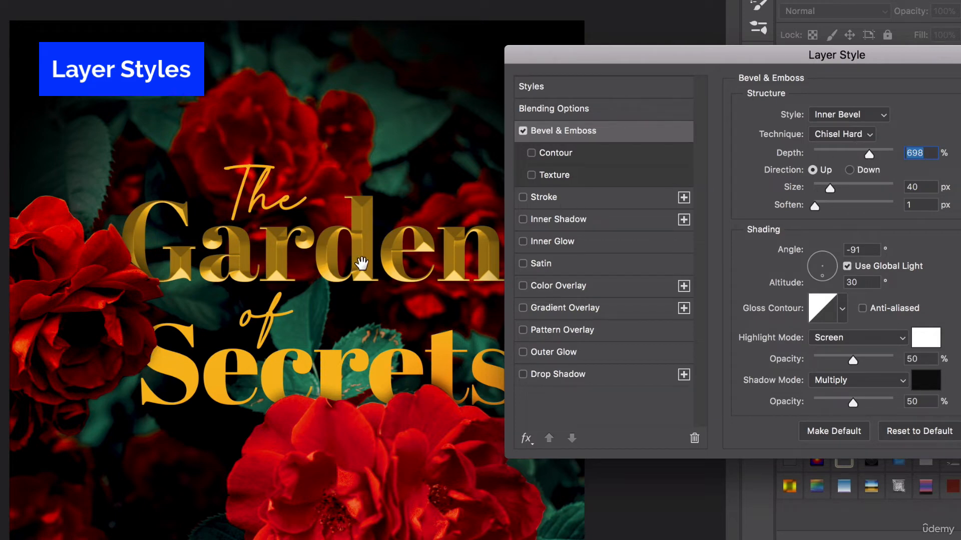
{"action": "left_click_drag", "start_coordinate": [569, 58], "coordinate": [592, 41]}
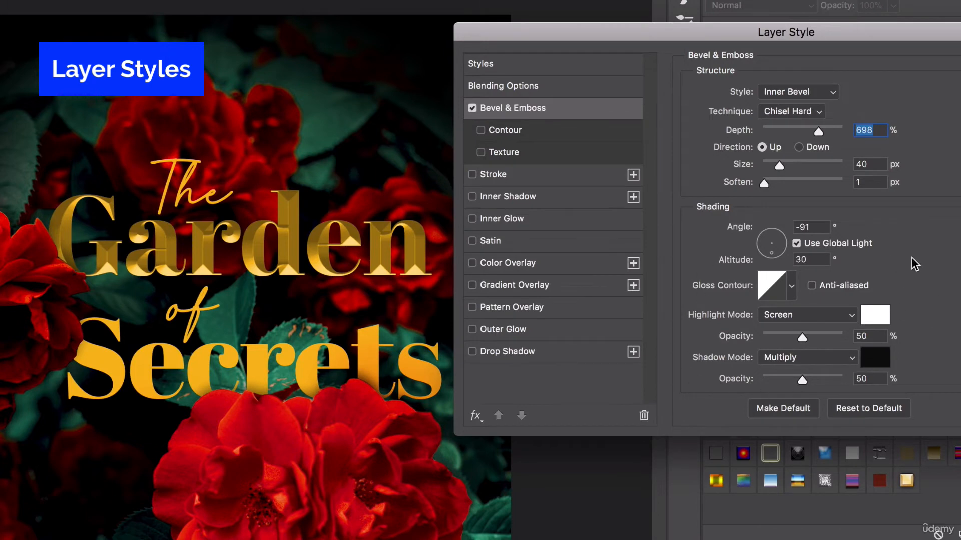
Sample the title's golden orange as the bevel's highlight color, and set the highlight mode to Normal
{"action": "left_click", "coordinate": [873, 318]}
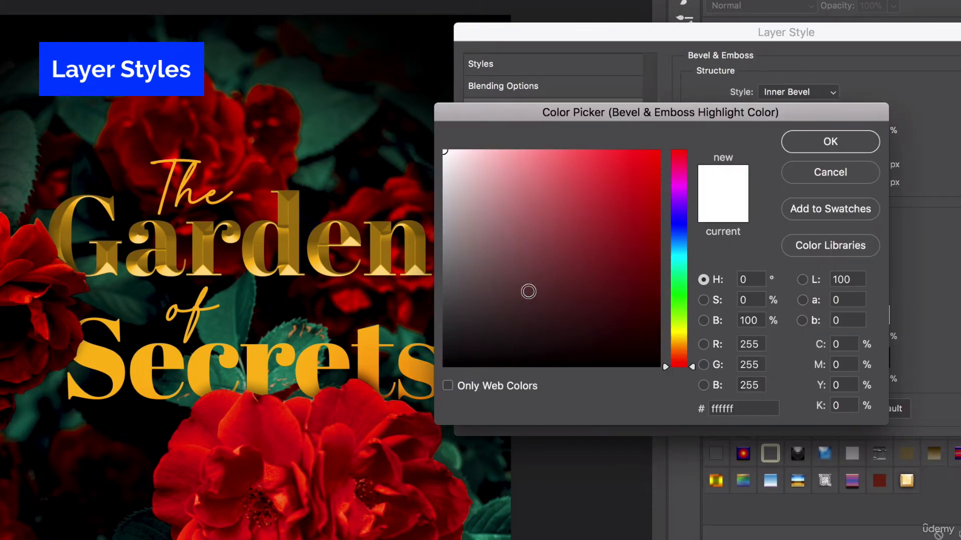
{"action": "left_click", "coordinate": [381, 342]}
{"action": "left_click", "coordinate": [830, 142]}
{"action": "left_click", "coordinate": [784, 314]}
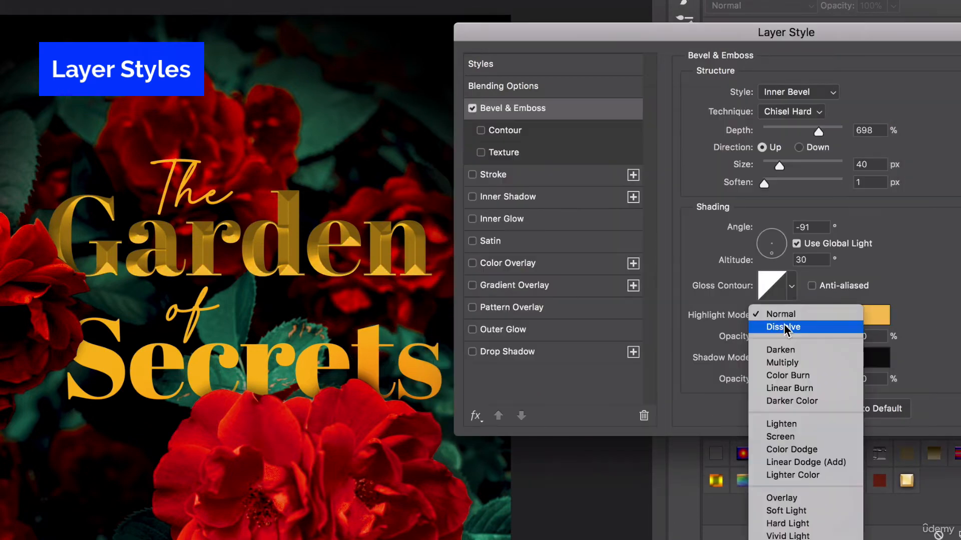
{"action": "left_click", "coordinate": [781, 314]}
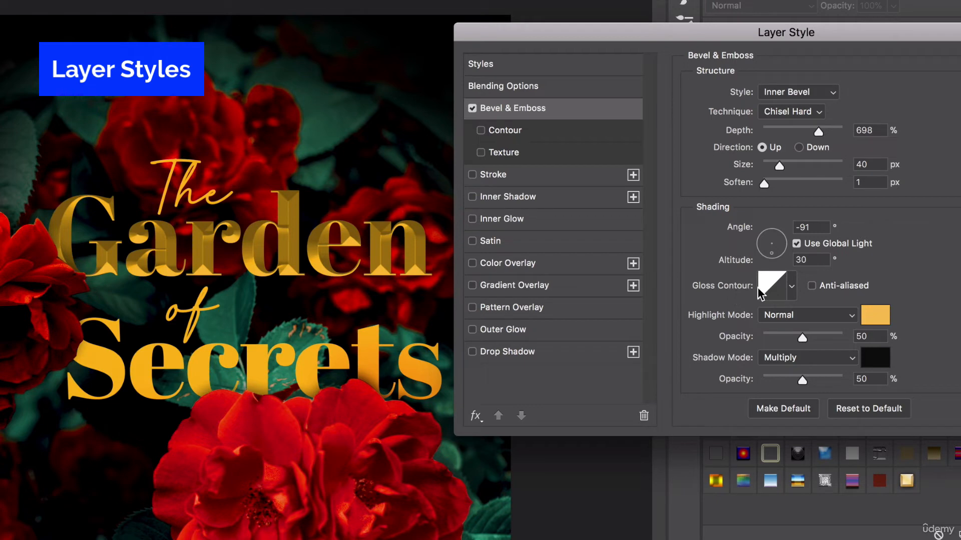
Try out the various gloss contour presets on the Garden text's Bevel & Emboss to compare their effect
{"action": "left_click", "coordinate": [792, 288]}
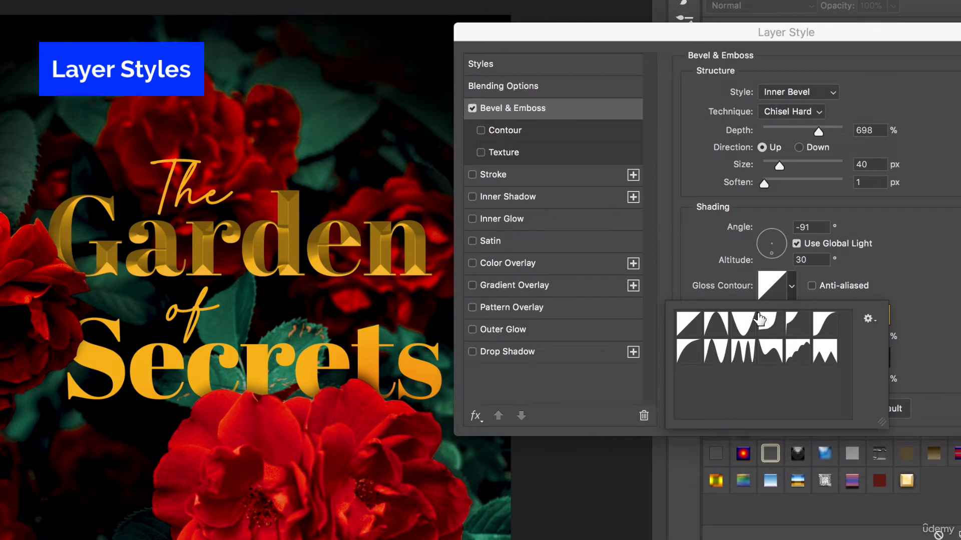
{"action": "left_click", "coordinate": [717, 328]}
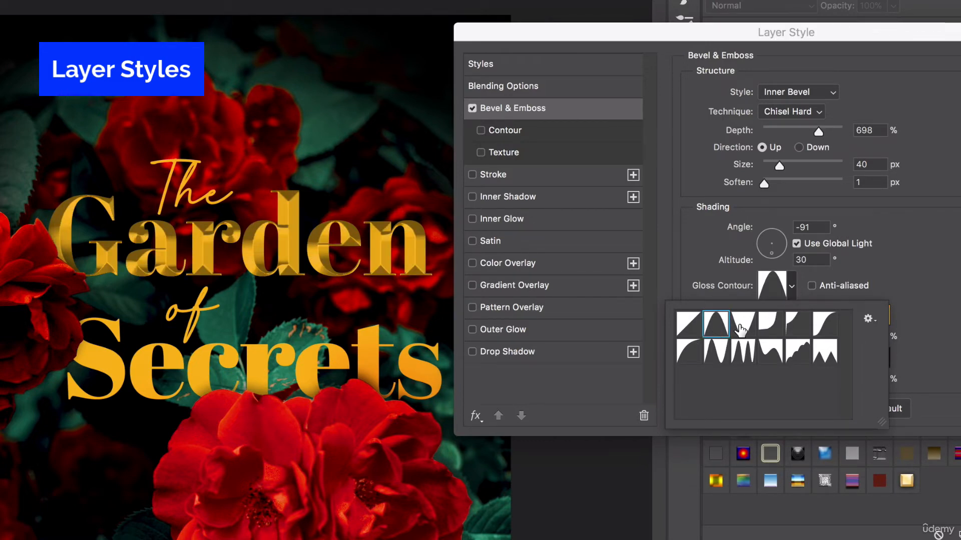
{"action": "left_click", "coordinate": [741, 328]}
{"action": "left_click", "coordinate": [768, 329]}
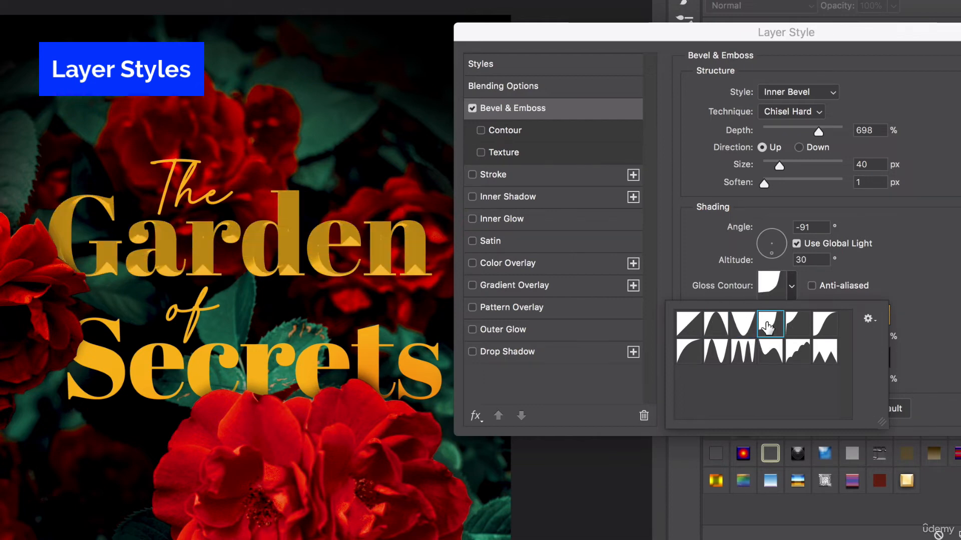
{"action": "left_click", "coordinate": [801, 328]}
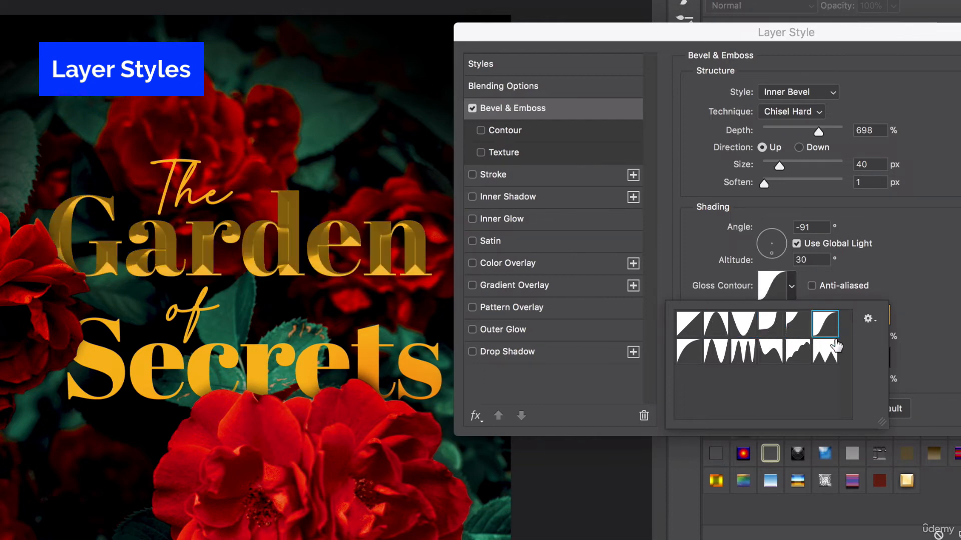
{"action": "left_click", "coordinate": [818, 357]}
{"action": "left_click", "coordinate": [797, 358]}
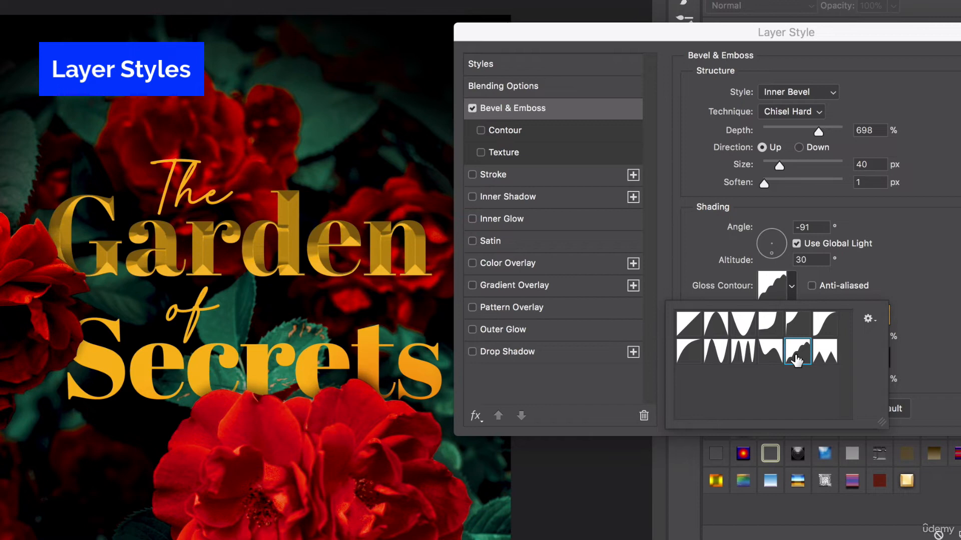
{"action": "left_click", "coordinate": [771, 358]}
{"action": "left_click", "coordinate": [743, 358]}
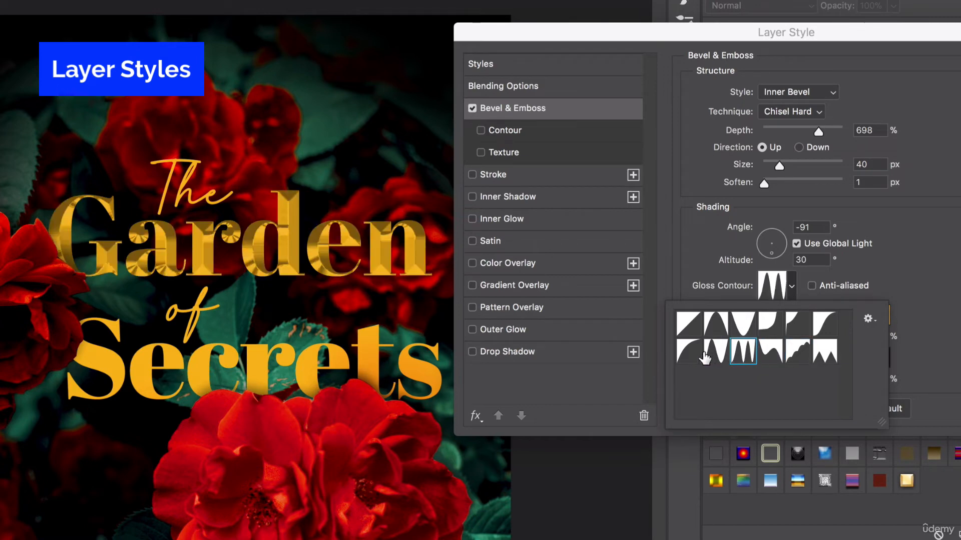
{"action": "left_click", "coordinate": [688, 356]}
{"action": "left_click", "coordinate": [686, 325]}
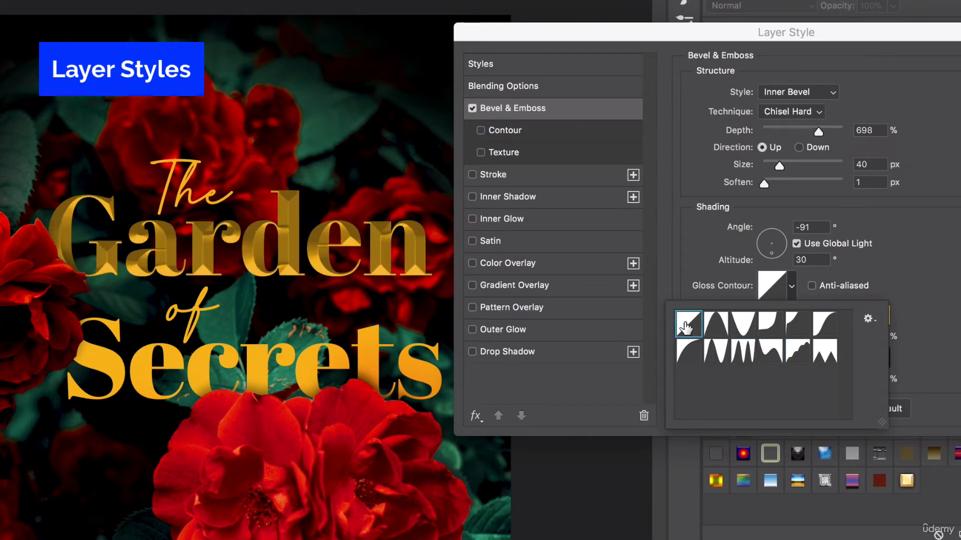
{"action": "left_click", "coordinate": [690, 354]}
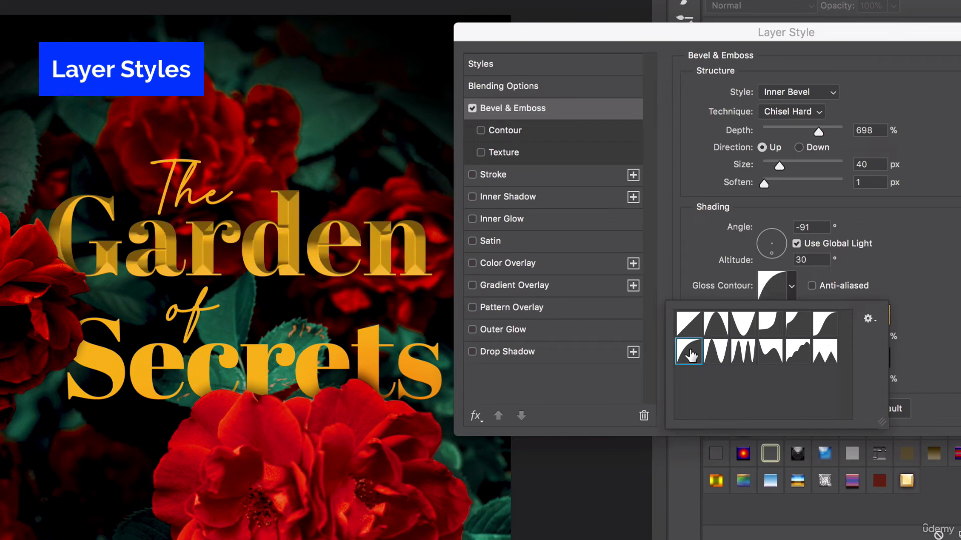
{"action": "left_click", "coordinate": [721, 353]}
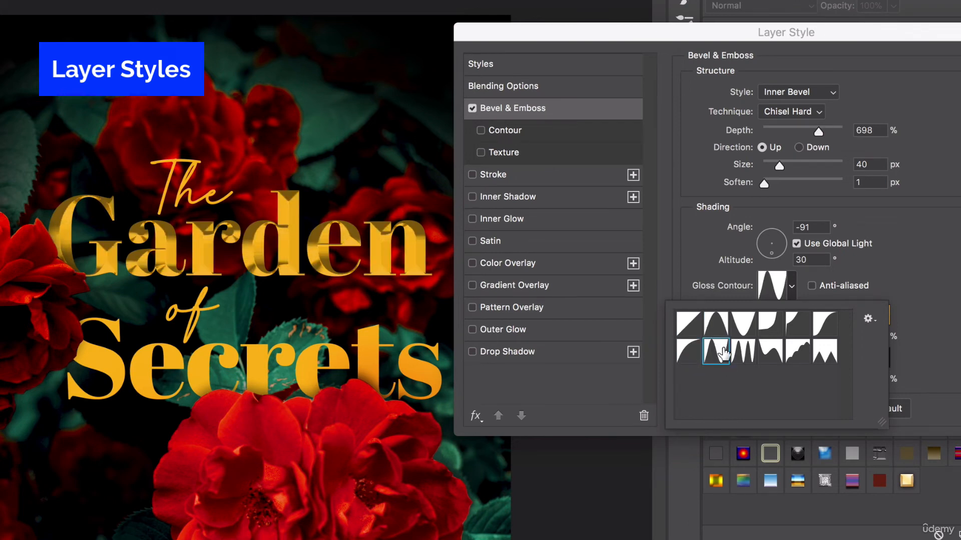
{"action": "left_click", "coordinate": [745, 352]}
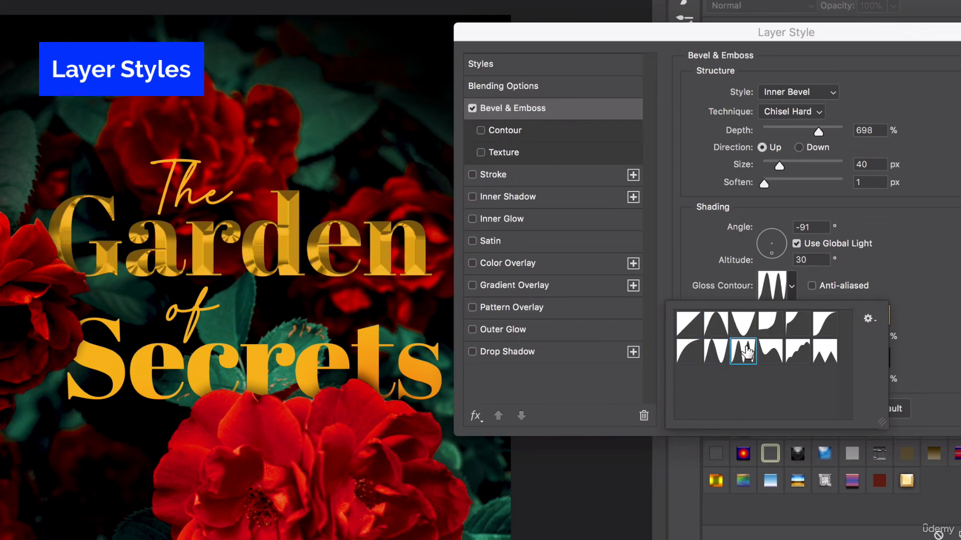
{"action": "left_click", "coordinate": [771, 353]}
{"action": "left_click", "coordinate": [799, 355]}
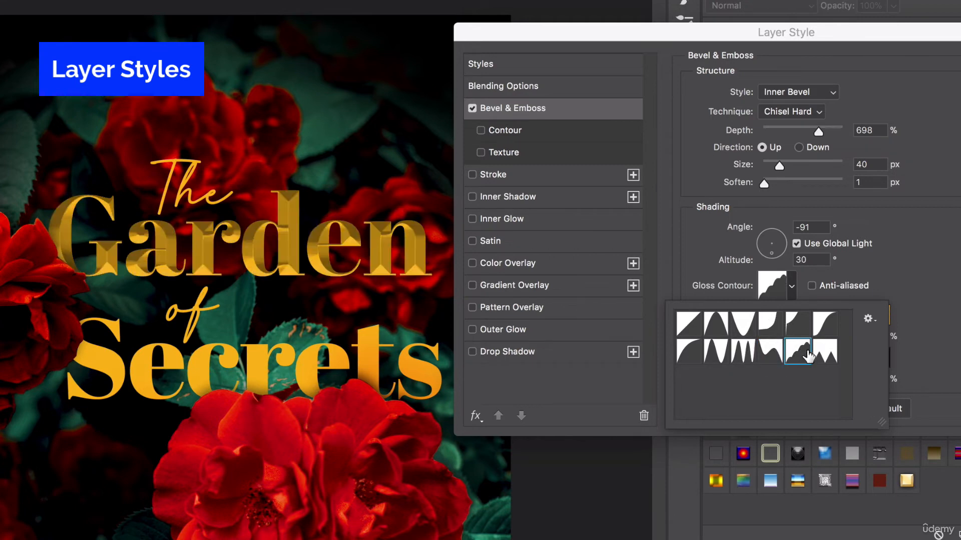
{"action": "left_click", "coordinate": [826, 324]}
{"action": "left_click", "coordinate": [769, 331]}
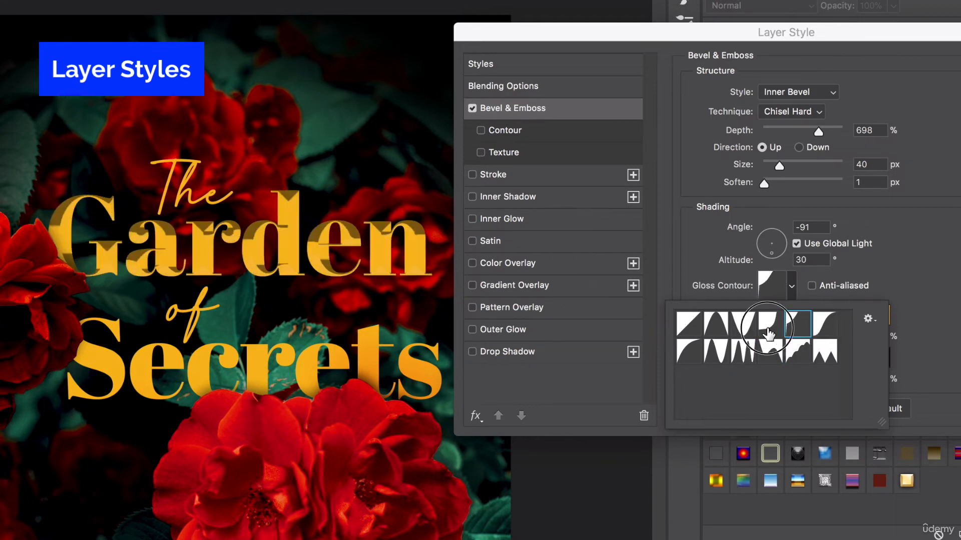
{"action": "left_click", "coordinate": [739, 333]}
{"action": "left_click", "coordinate": [715, 333]}
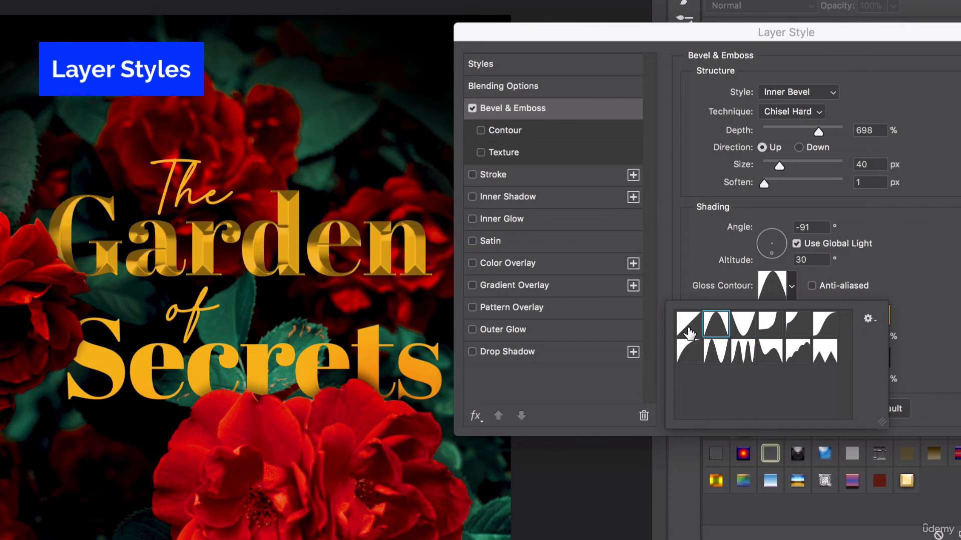
{"action": "left_click", "coordinate": [688, 333]}
Set the Garden bevel's gloss contour to the convex quarter-round curve and lower the highlight opacity to 43%
{"action": "left_click", "coordinate": [689, 356]}
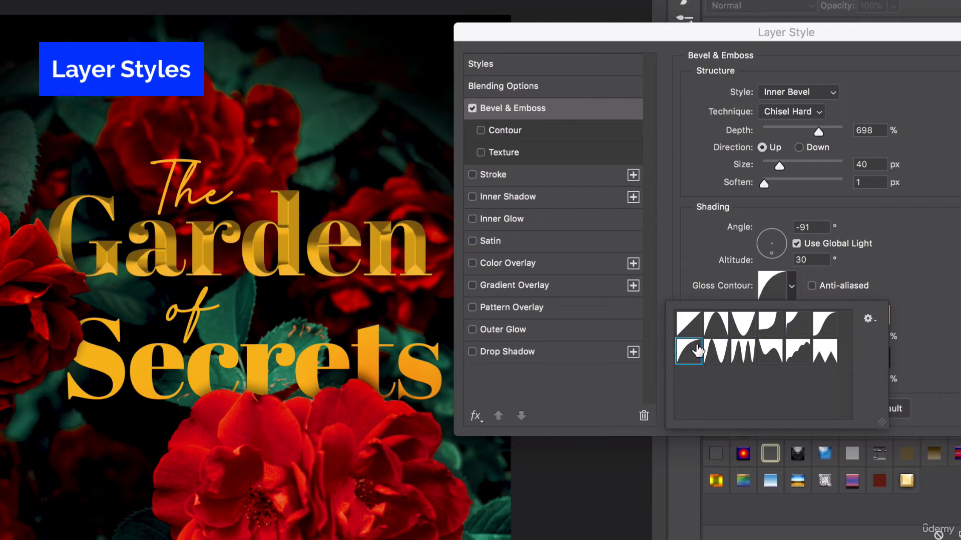
{"action": "left_click", "coordinate": [936, 314]}
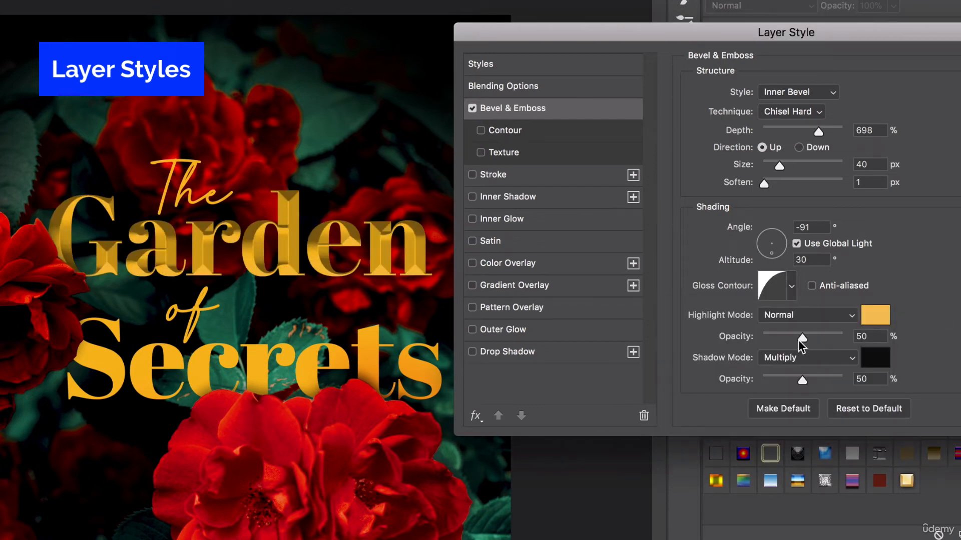
{"action": "left_click_drag", "start_coordinate": [834, 337], "coordinate": [798, 336]}
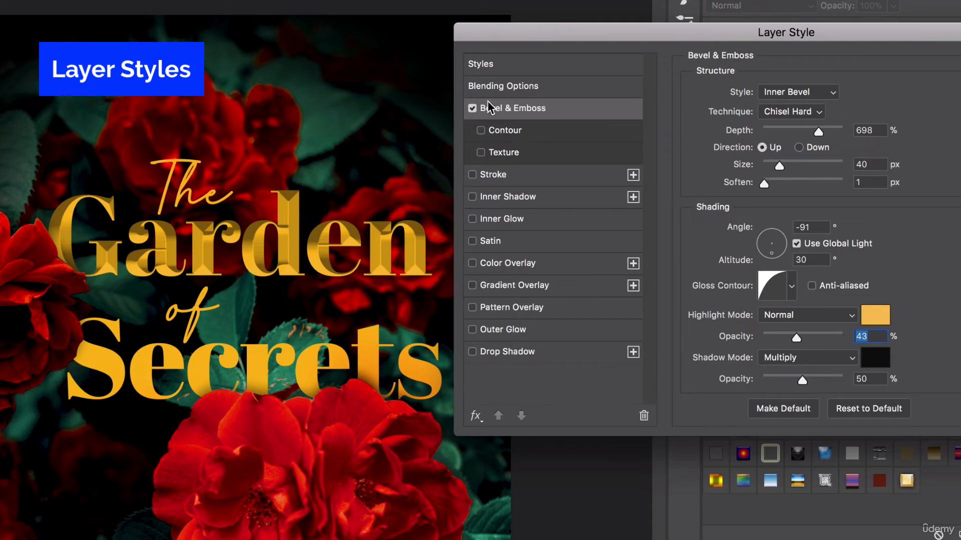
Add a Gradient Overlay to the Garden text layer, keeping the lettering in view beside its settings
{"action": "left_click", "coordinate": [528, 284]}
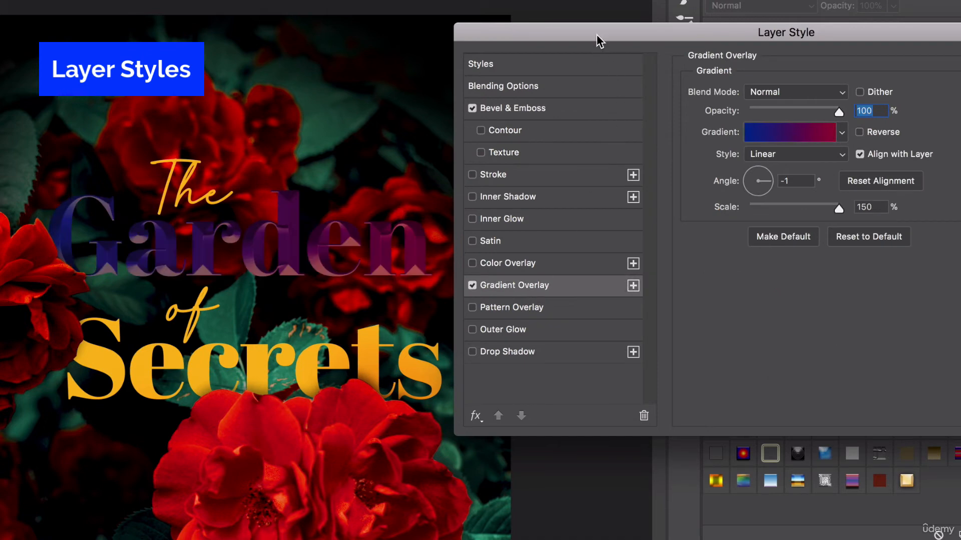
{"action": "left_click_drag", "start_coordinate": [598, 36], "coordinate": [616, 38]}
{"action": "left_click_drag", "start_coordinate": [811, 40], "coordinate": [760, 41]}
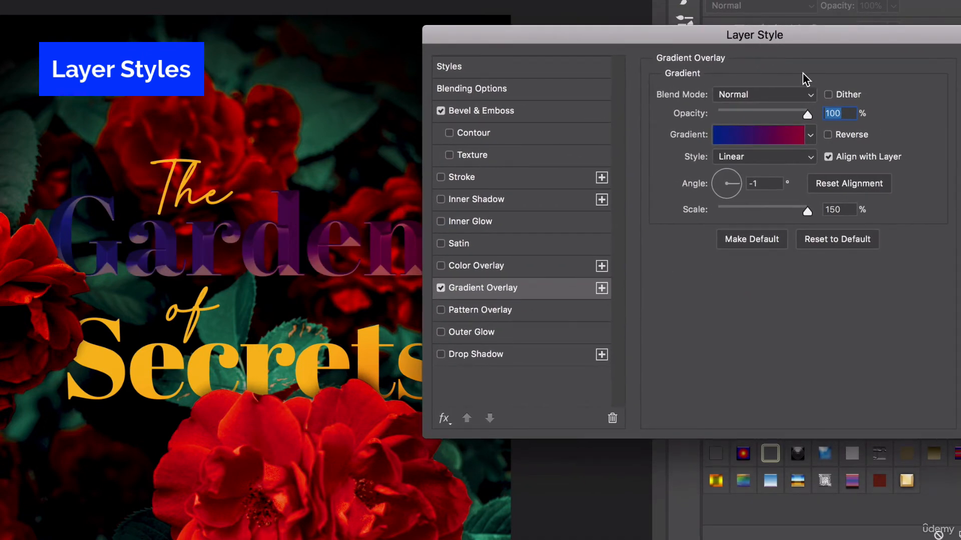
Choose the Metals gradient set and apply its Gold gradient to the Garden text's overlay
{"action": "left_click", "coordinate": [811, 136]}
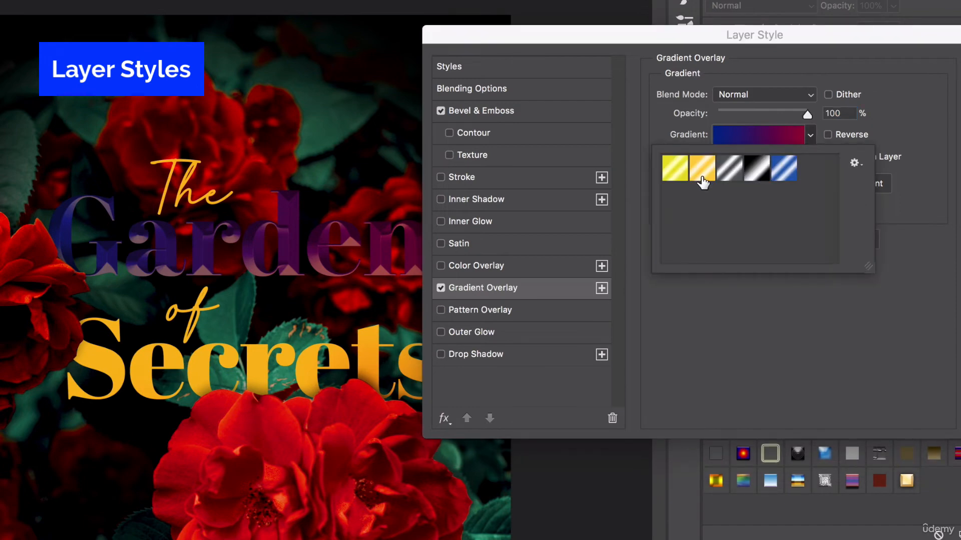
{"action": "left_click", "coordinate": [854, 163]}
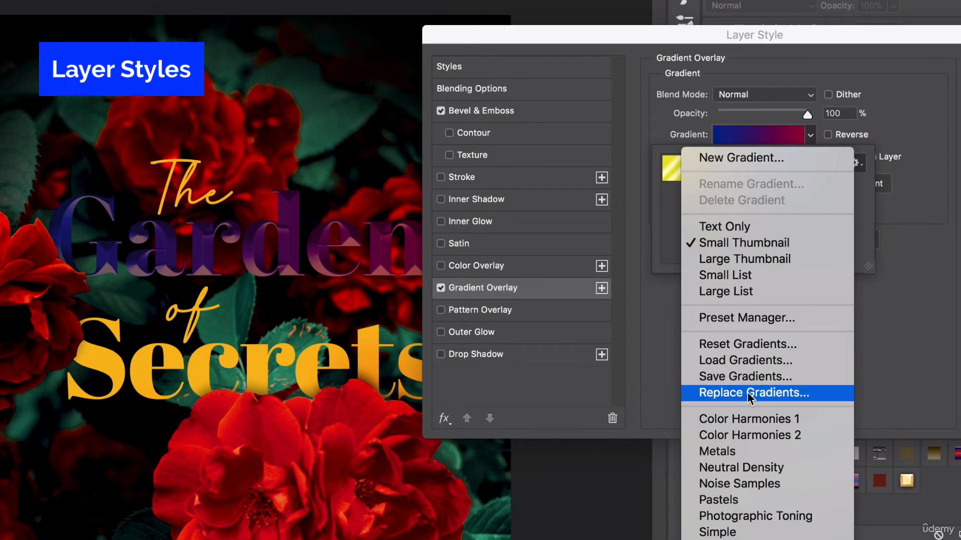
{"action": "left_click", "coordinate": [732, 453]}
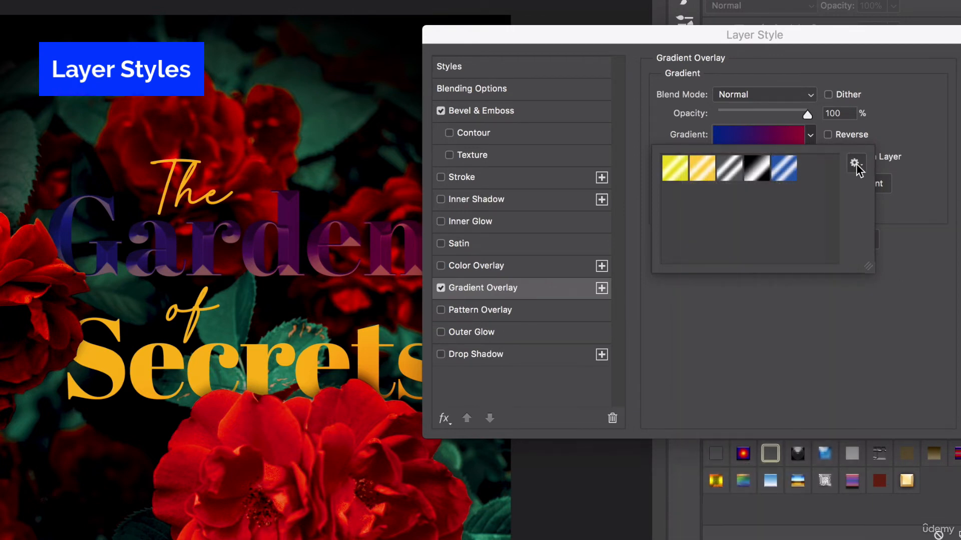
{"action": "left_click", "coordinate": [856, 165]}
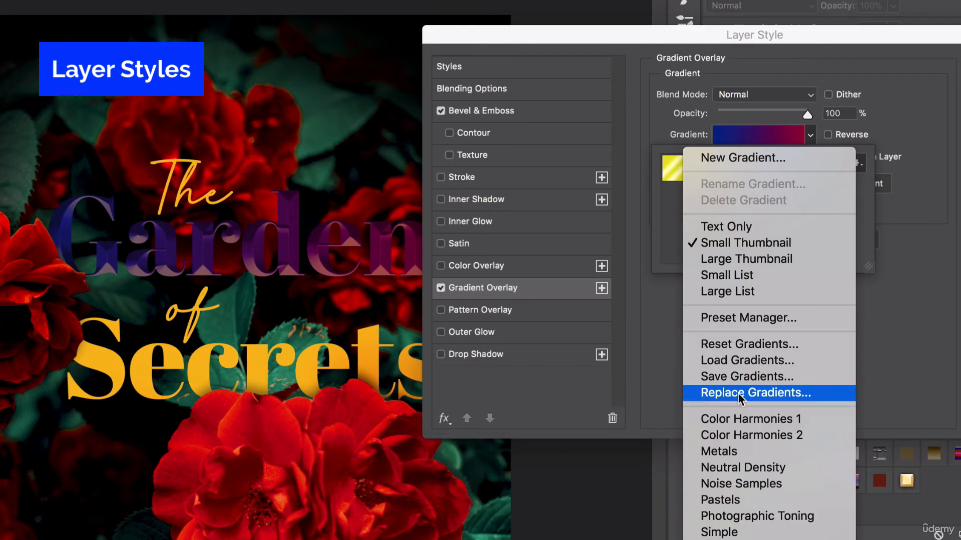
{"action": "left_click", "coordinate": [732, 452]}
{"action": "left_click", "coordinate": [539, 140]}
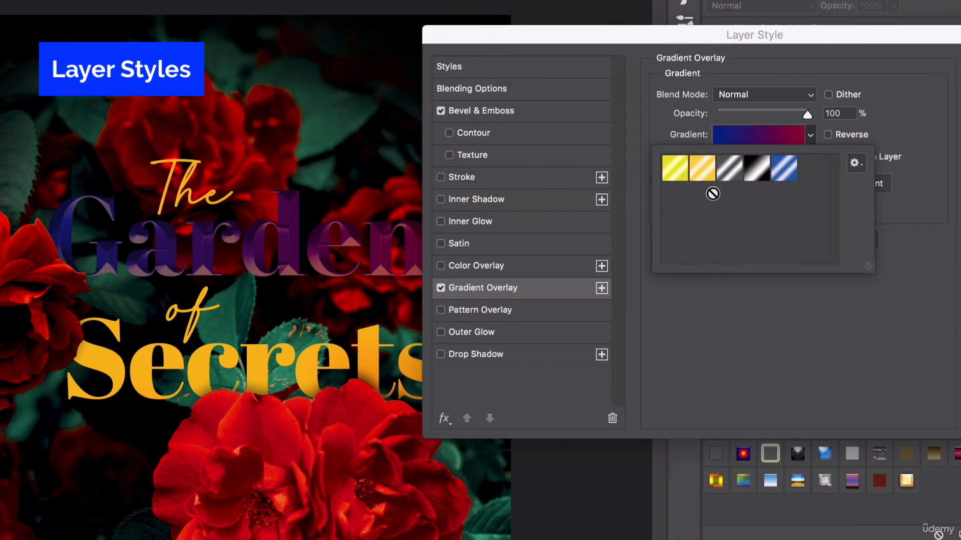
{"action": "left_click", "coordinate": [701, 176]}
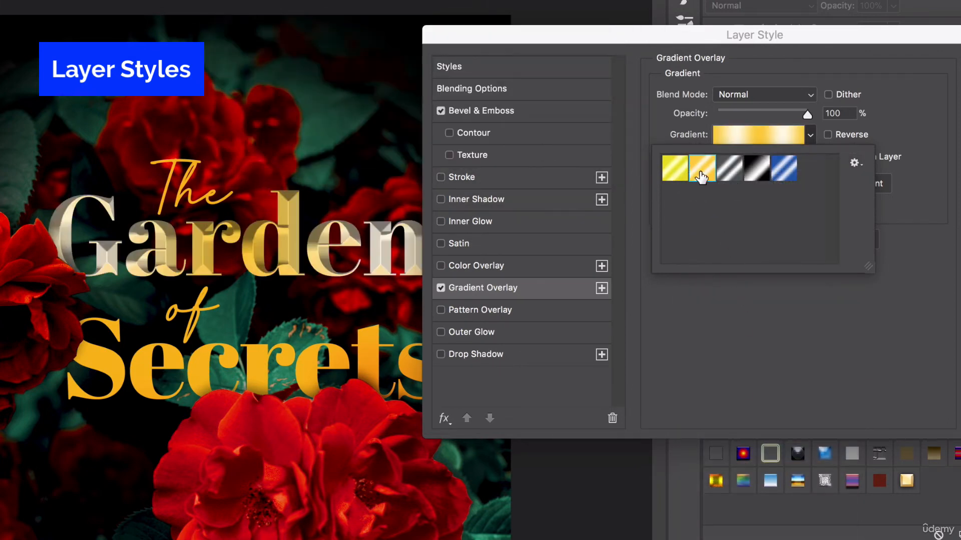
{"action": "left_click", "coordinate": [753, 306]}
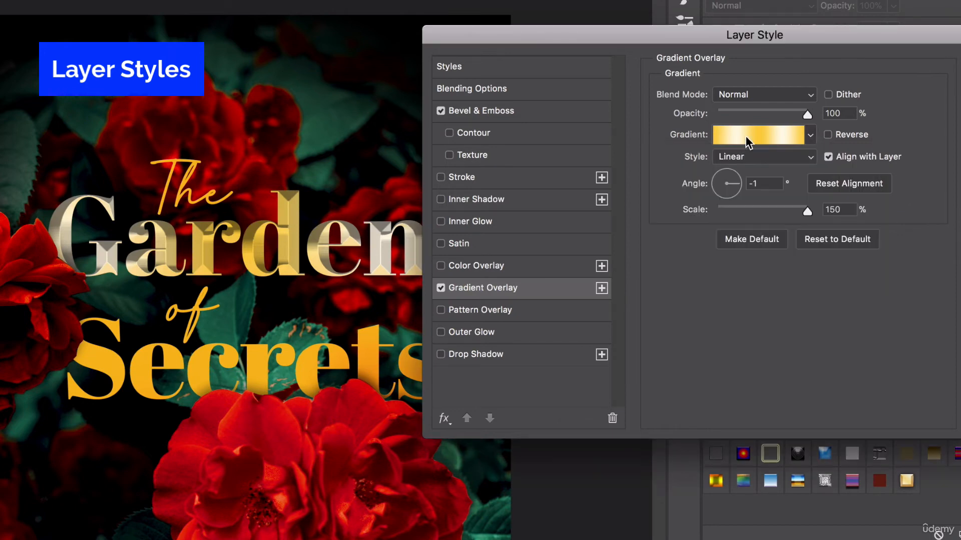
Edit the overlay's Gold gradient and change its color stop at 0% to a paler gold
{"action": "left_click", "coordinate": [774, 145]}
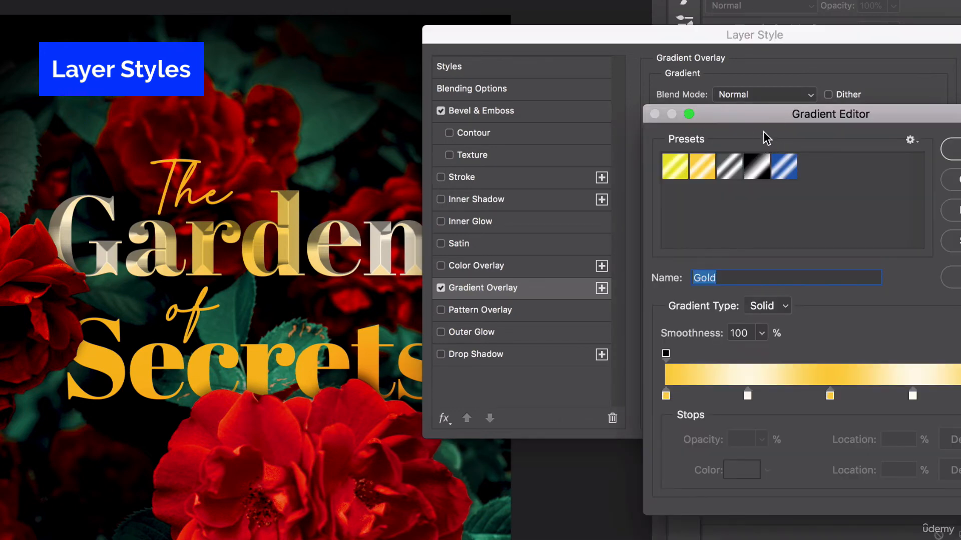
{"action": "left_click", "coordinate": [604, 386]}
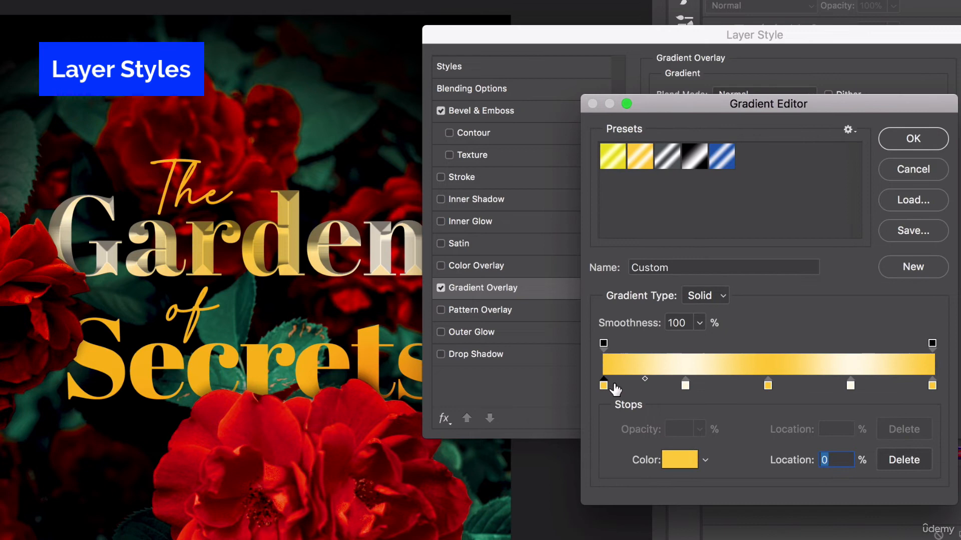
{"action": "left_click", "coordinate": [679, 460]}
{"action": "left_click_drag", "start_coordinate": [585, 170], "coordinate": [539, 159]}
{"action": "left_click", "coordinate": [815, 143]}
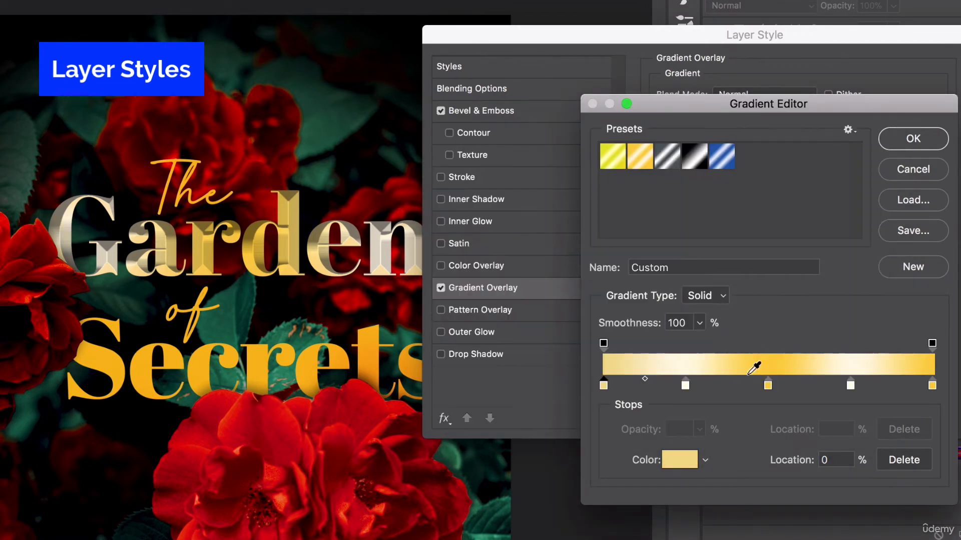
Change the gradient's middle color stop at 50% to the pale gold #fcdc82
{"action": "left_click", "coordinate": [681, 386]}
{"action": "left_click", "coordinate": [767, 386]}
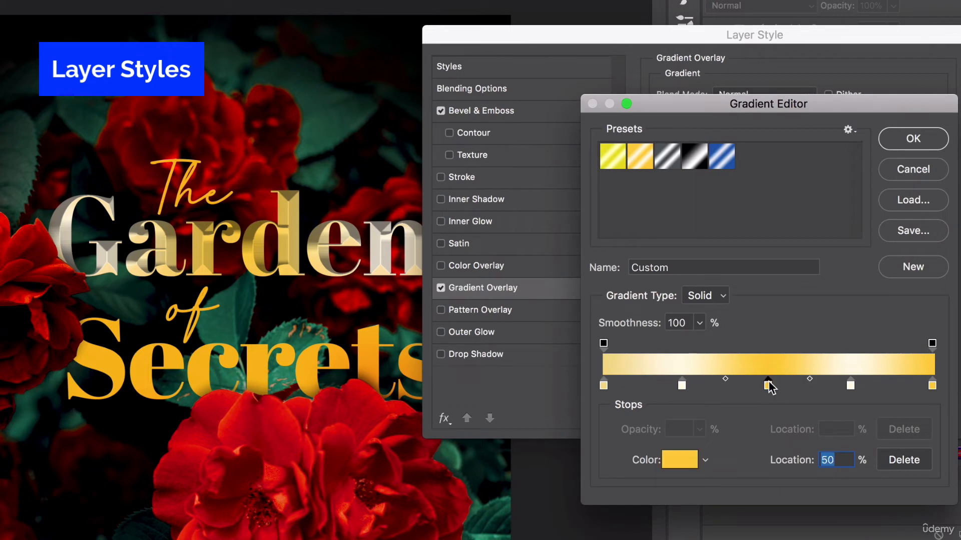
{"action": "left_click", "coordinate": [678, 460]}
{"action": "left_click", "coordinate": [549, 150]}
{"action": "left_click_drag", "start_coordinate": [549, 150], "coordinate": [547, 152]}
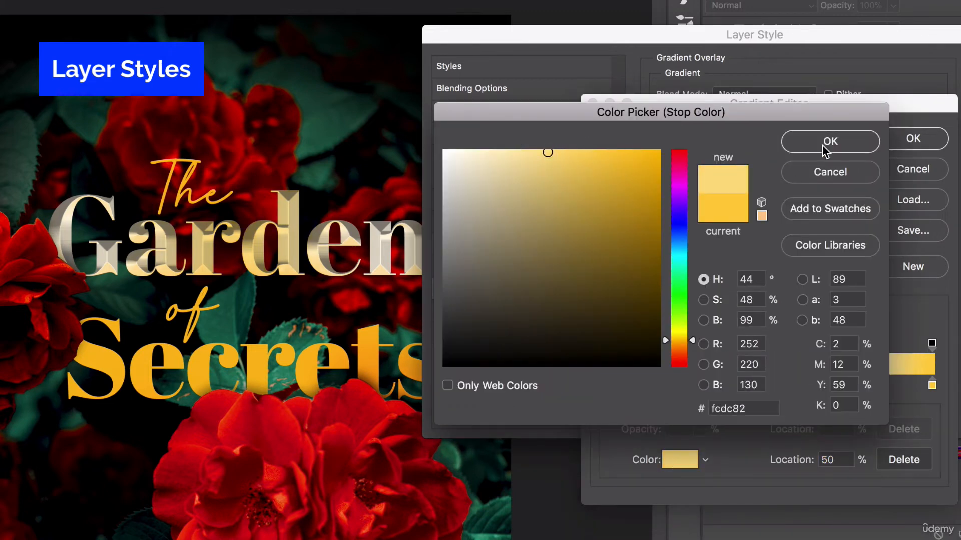
{"action": "left_click", "coordinate": [831, 142]}
Change the gradient's color stop at 100% to a paler gold and accept the edited gradient
{"action": "double_click", "coordinate": [931, 386]}
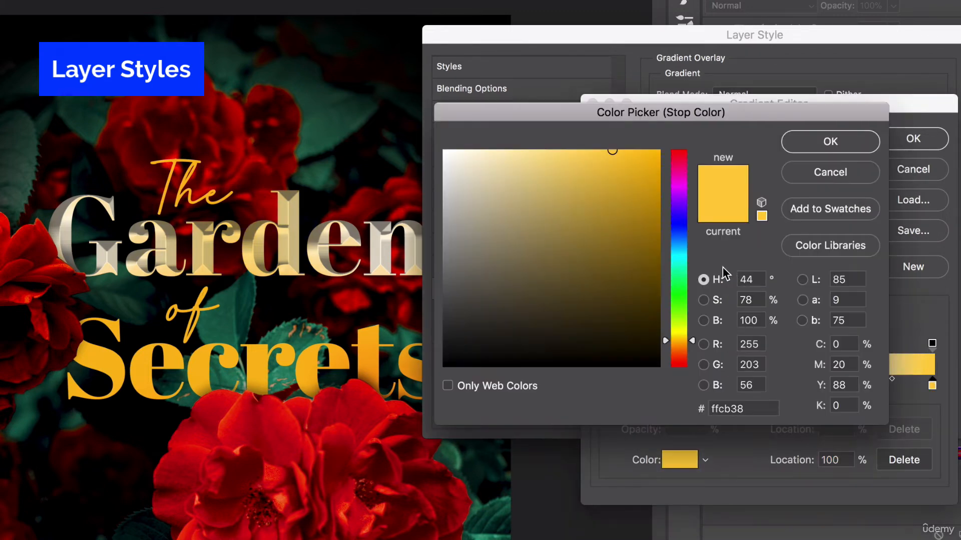
{"action": "left_click", "coordinate": [530, 155]}
{"action": "left_click", "coordinate": [533, 157]}
{"action": "left_click", "coordinate": [807, 145]}
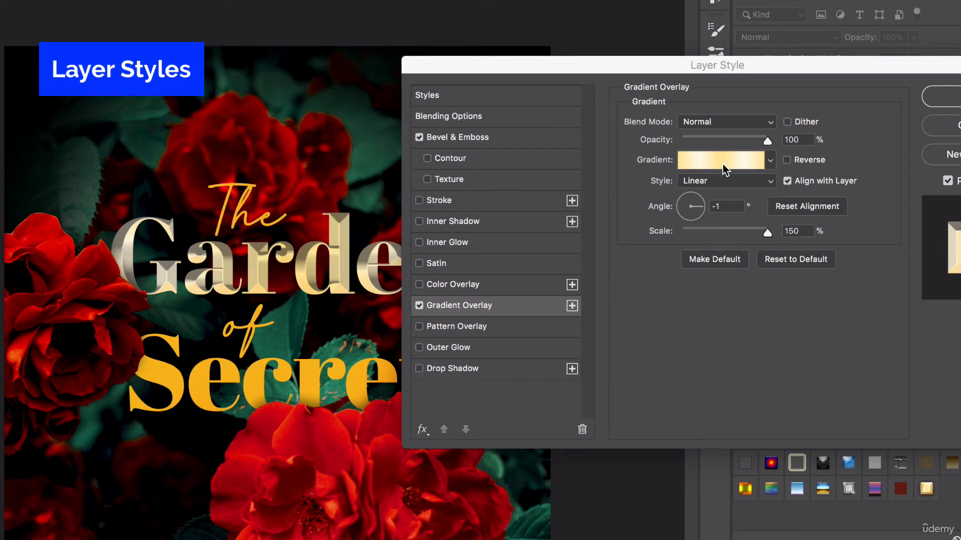
Set the highlight color of the Garden text's Bevel & Emboss effect to white
{"action": "left_click_drag", "start_coordinate": [544, 70], "coordinate": [544, 70]}
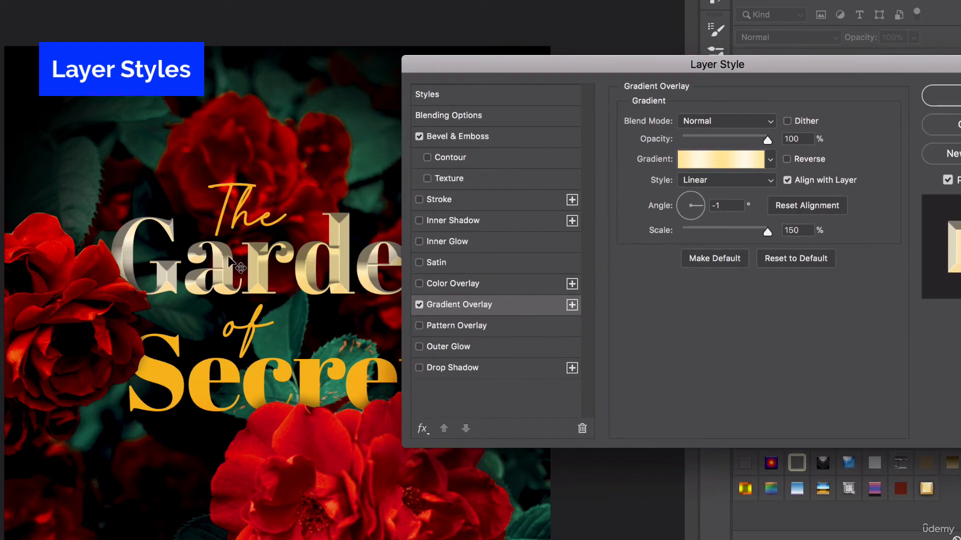
{"action": "left_click", "coordinate": [464, 71]}
{"action": "left_click_drag", "start_coordinate": [464, 70], "coordinate": [488, 71]}
{"action": "left_click", "coordinate": [488, 142]}
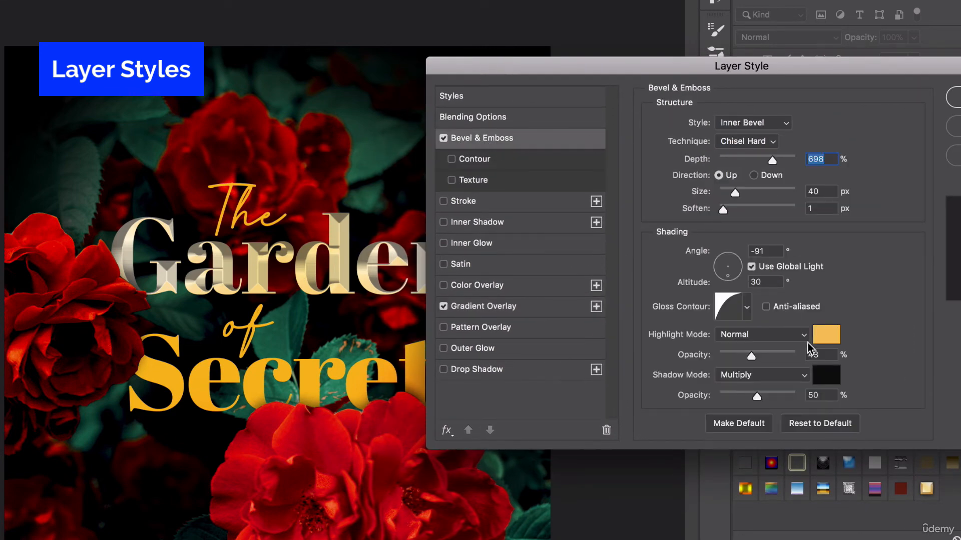
{"action": "left_click", "coordinate": [826, 335]}
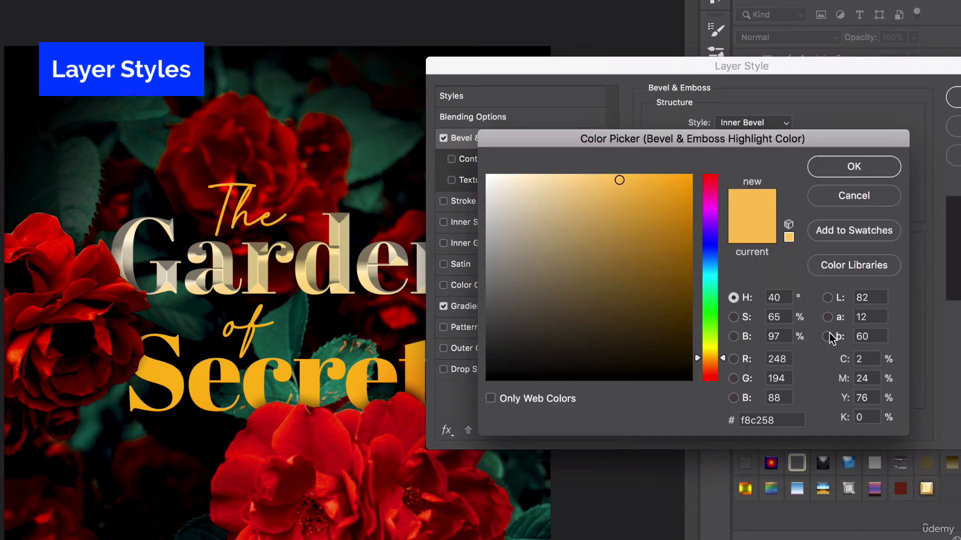
{"action": "left_click_drag", "start_coordinate": [517, 189], "coordinate": [487, 175]}
{"action": "left_click", "coordinate": [853, 170]}
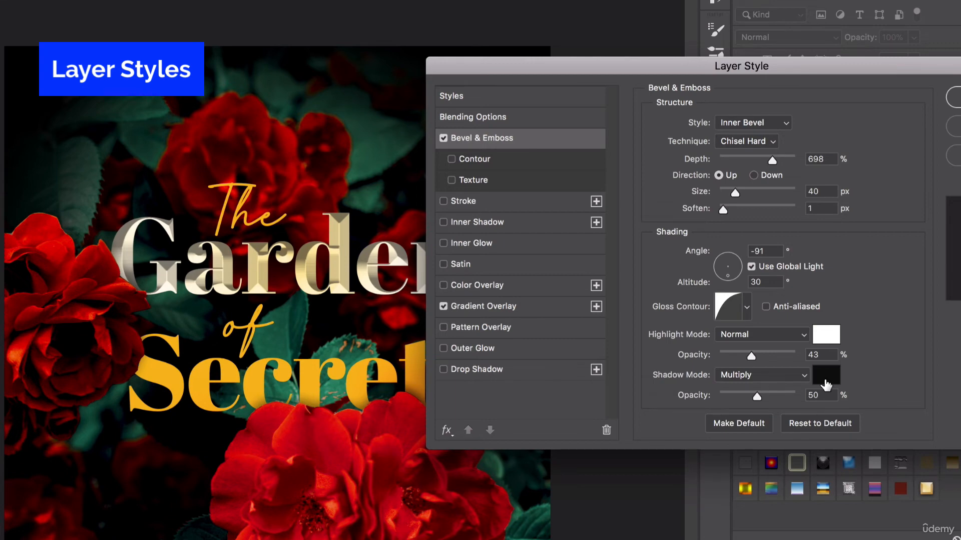
Change the bevel's shadow color to the tan gold #caa461
{"action": "left_click", "coordinate": [826, 381]}
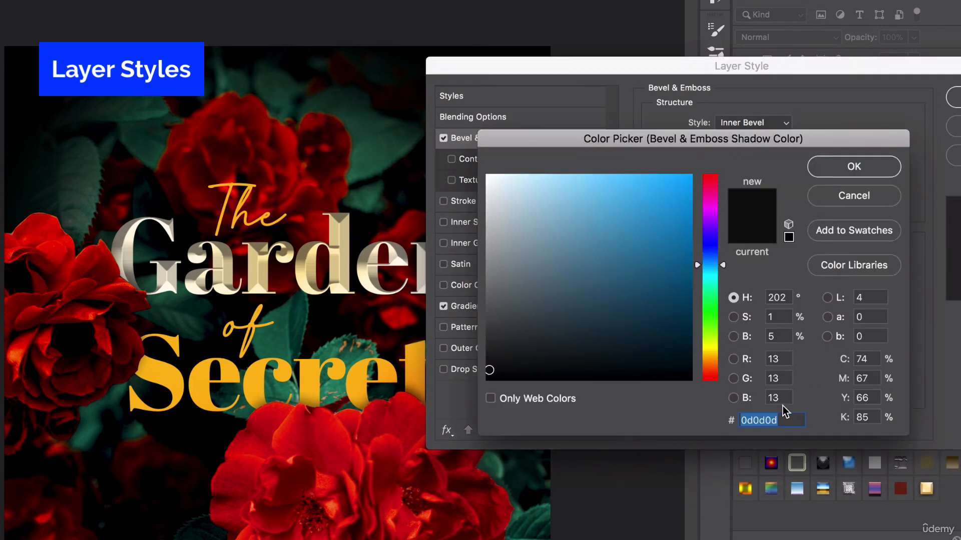
{"action": "type", "text": "caa461"}
{"action": "left_click", "coordinate": [829, 165]}
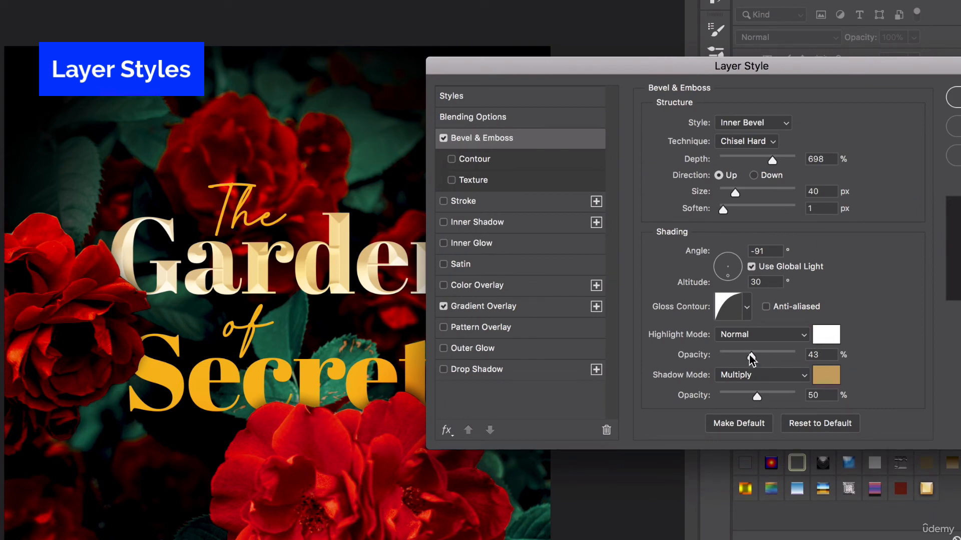
Adjust the bevel's shading opacities, setting the highlight to 58% and the shadow to 100%
{"action": "mouse_move", "coordinate": [752, 359]}
{"action": "left_mouse_down"}
{"action": "mouse_move", "coordinate": [781, 356]}
{"action": "mouse_move", "coordinate": [748, 356]}
{"action": "left_mouse_up"}
{"action": "mouse_move", "coordinate": [757, 396]}
{"action": "left_mouse_down"}
{"action": "mouse_move", "coordinate": [804, 401]}
{"action": "mouse_move", "coordinate": [786, 398]}
{"action": "left_mouse_up"}
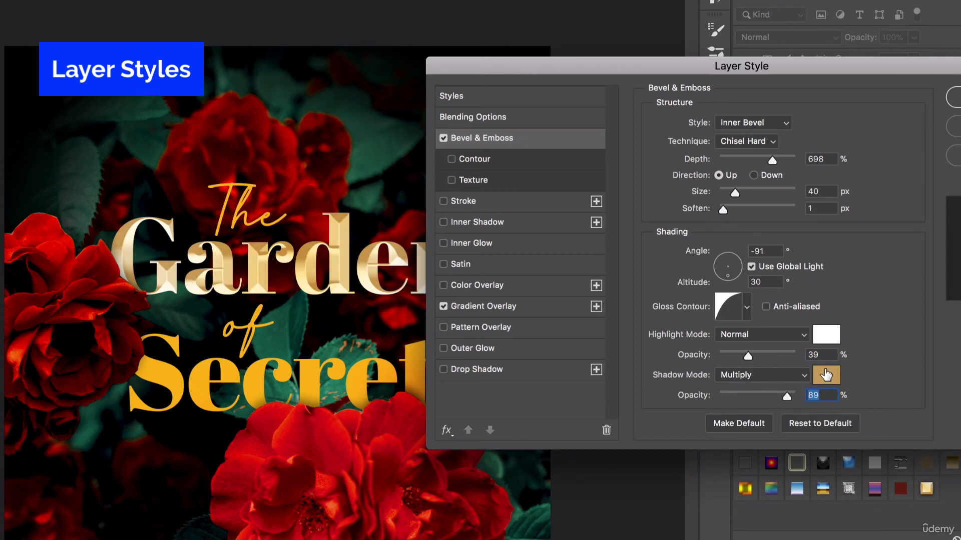
{"action": "left_click_drag", "start_coordinate": [748, 357], "coordinate": [807, 356]}
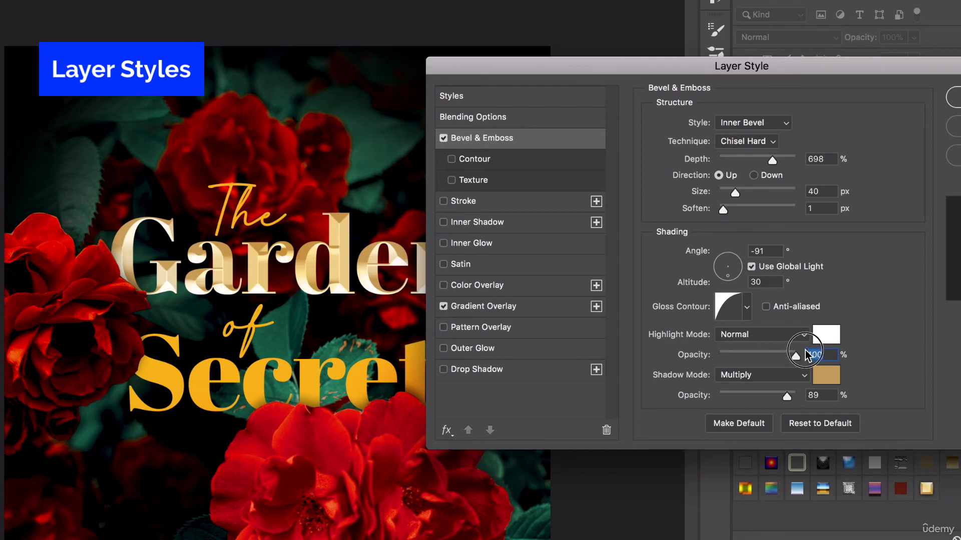
{"action": "left_click_drag", "start_coordinate": [532, 67], "coordinate": [640, 51]}
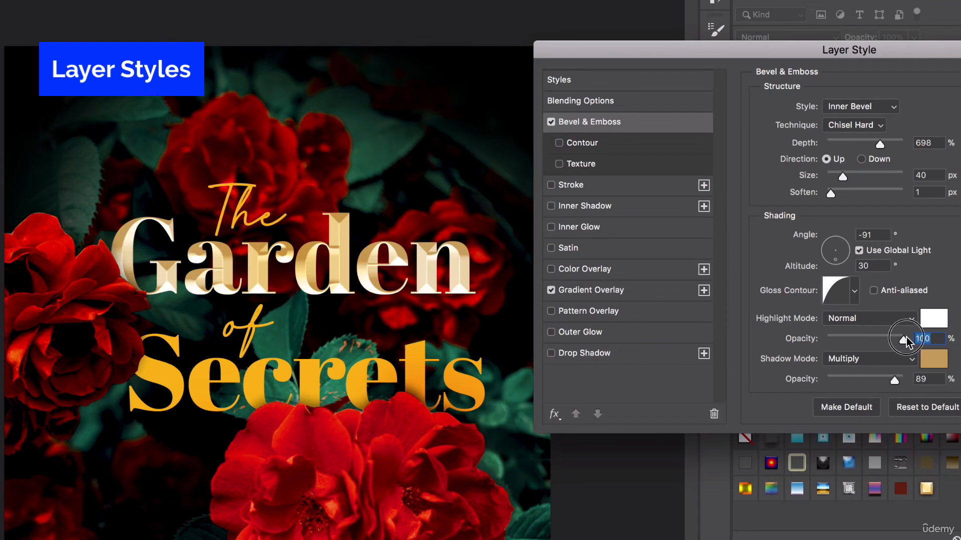
{"action": "left_click_drag", "start_coordinate": [903, 340], "coordinate": [873, 345]}
{"action": "mouse_move", "coordinate": [896, 383]}
{"action": "left_mouse_down"}
{"action": "mouse_move", "coordinate": [811, 382]}
{"action": "mouse_move", "coordinate": [957, 380]}
{"action": "left_mouse_up"}
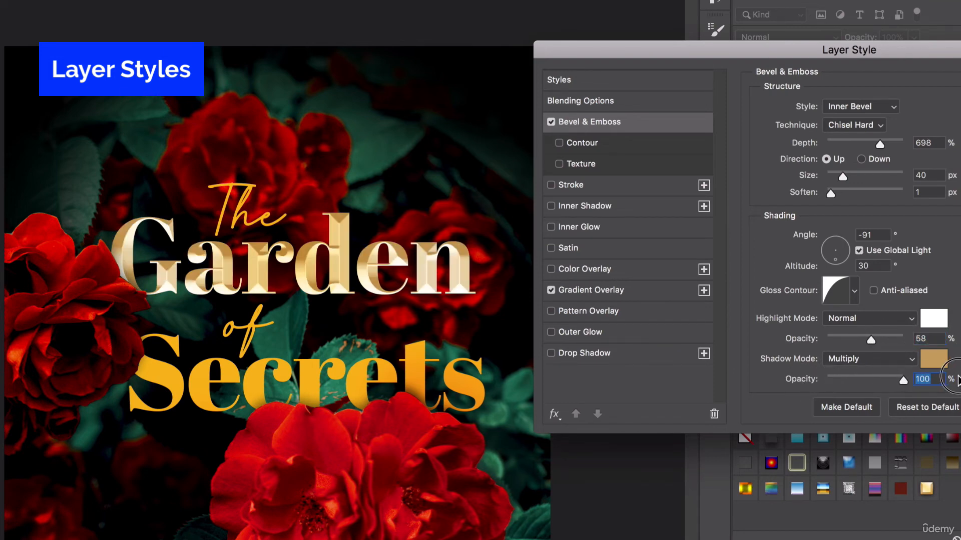
Darken the bevel's shadow color to #b38c46 and set the shadow opacity to 89%
{"action": "left_click", "coordinate": [934, 359]}
{"action": "left_click", "coordinate": [607, 241]}
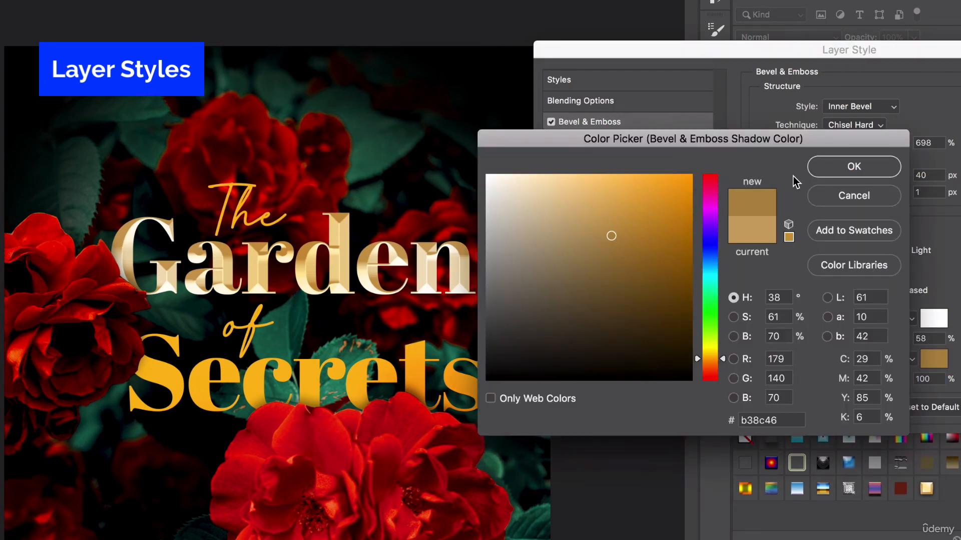
{"action": "left_click", "coordinate": [843, 167]}
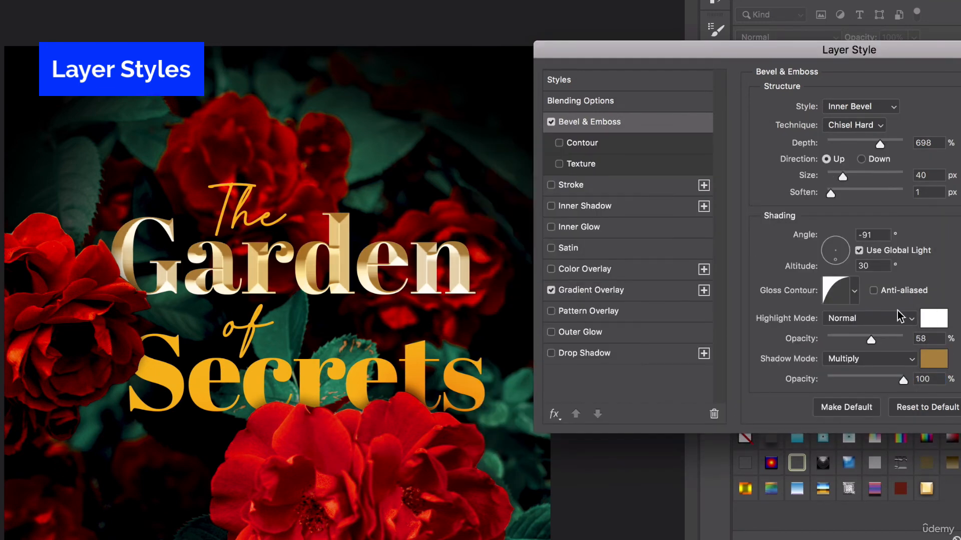
{"action": "left_click_drag", "start_coordinate": [903, 381], "coordinate": [894, 380]}
{"action": "left_click_drag", "start_coordinate": [653, 54], "coordinate": [581, 45]}
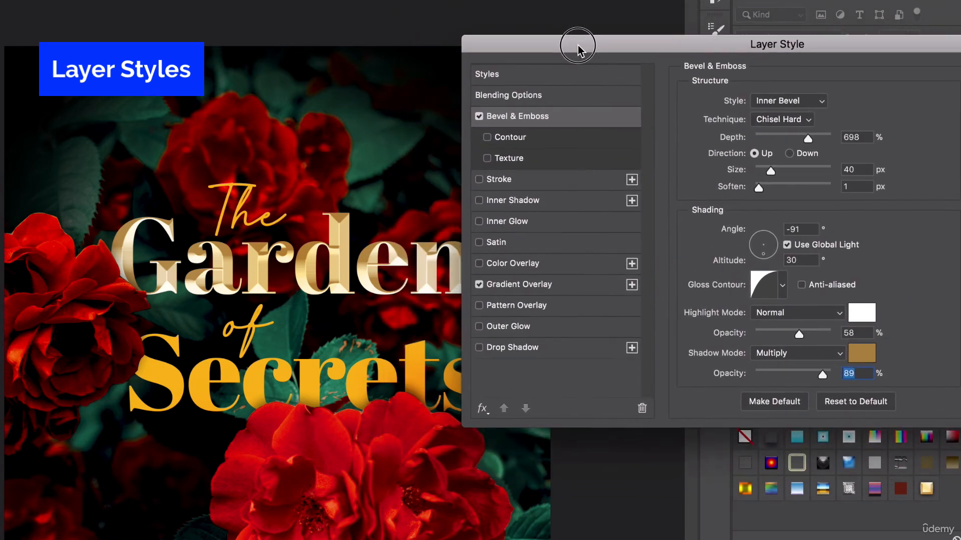
Add a drop shadow to the Garden text with 100% opacity, 19 px distance and 114 px size, and accept the layer style
{"action": "left_click", "coordinate": [520, 350]}
{"action": "left_click_drag", "start_coordinate": [521, 59], "coordinate": [569, 84]}
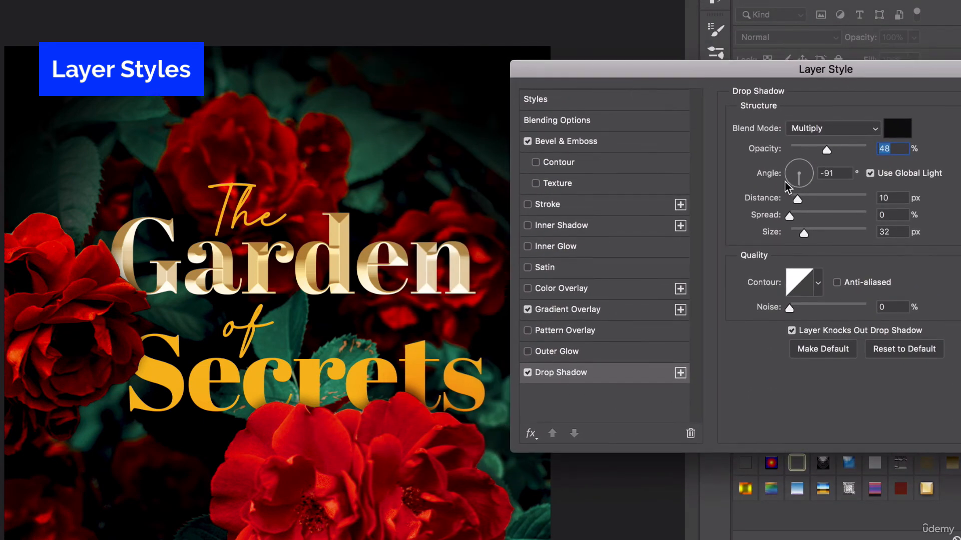
{"action": "left_click_drag", "start_coordinate": [797, 199], "coordinate": [801, 200]}
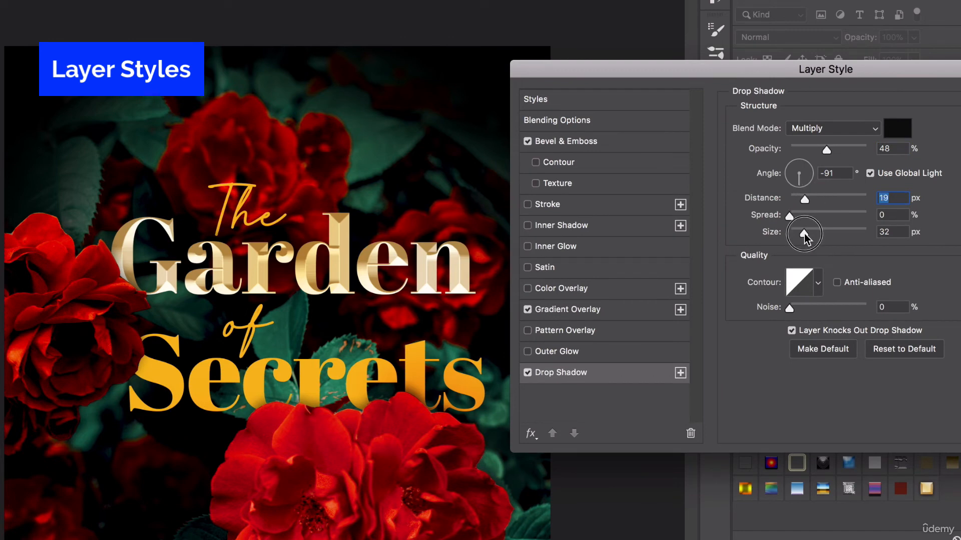
{"action": "left_click_drag", "start_coordinate": [803, 233], "coordinate": [827, 233]}
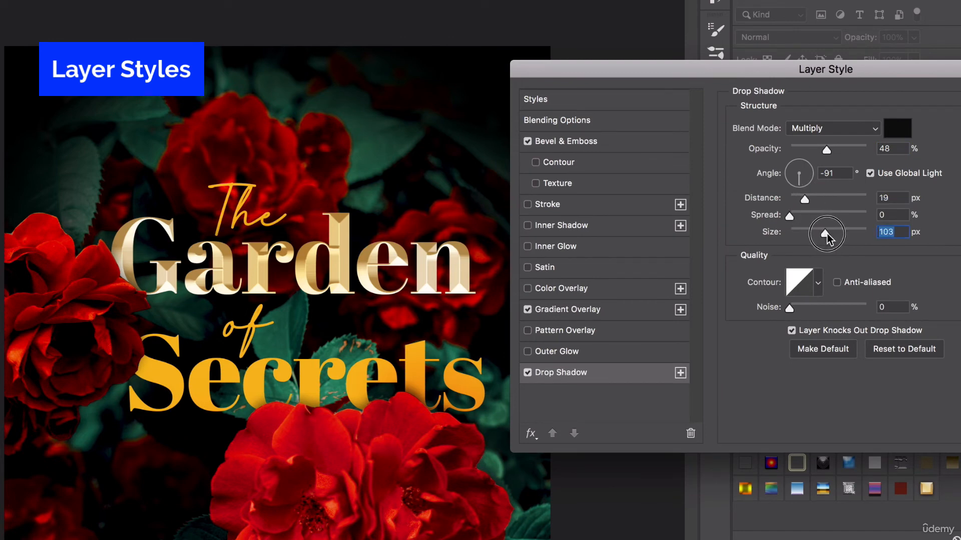
{"action": "left_click_drag", "start_coordinate": [826, 150], "coordinate": [905, 152]}
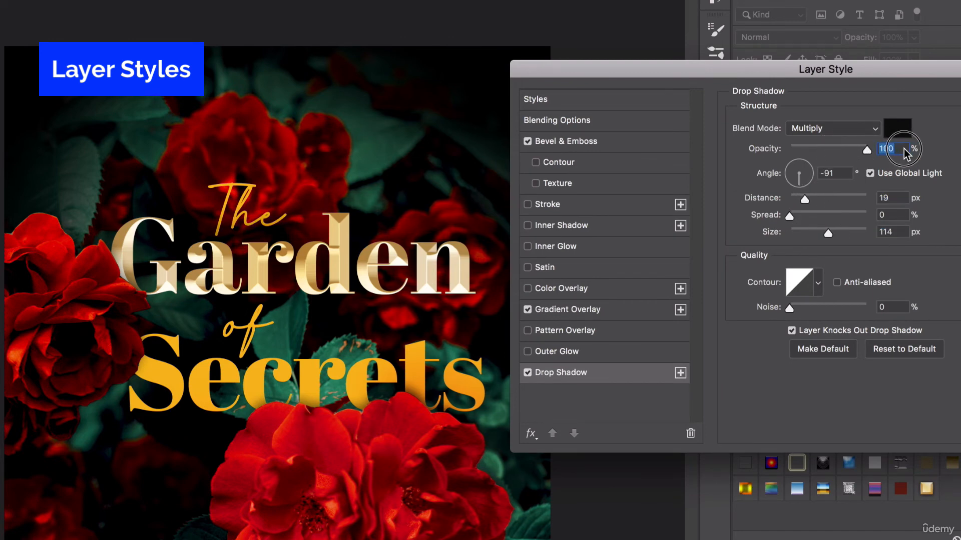
{"action": "left_click", "coordinate": [547, 204]}
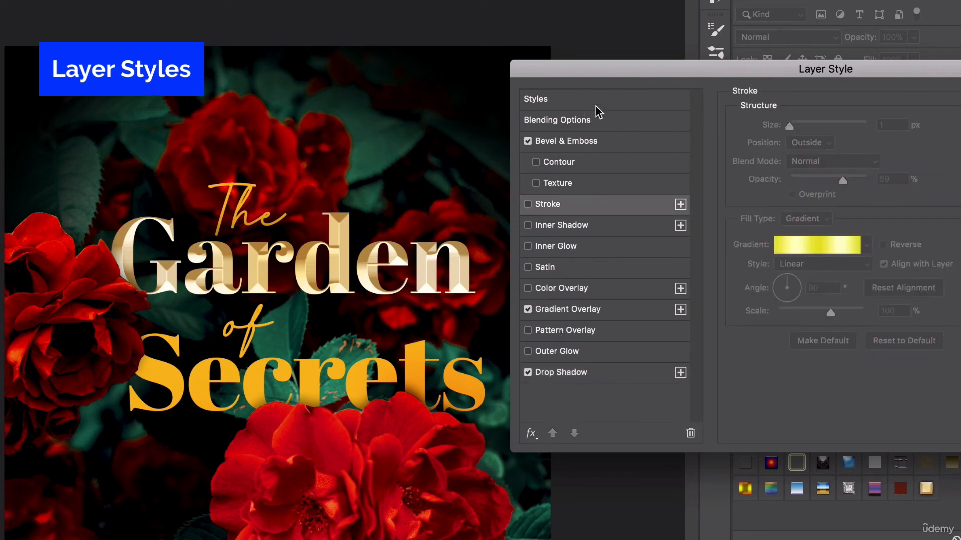
{"action": "left_click_drag", "start_coordinate": [749, 78], "coordinate": [637, 104]}
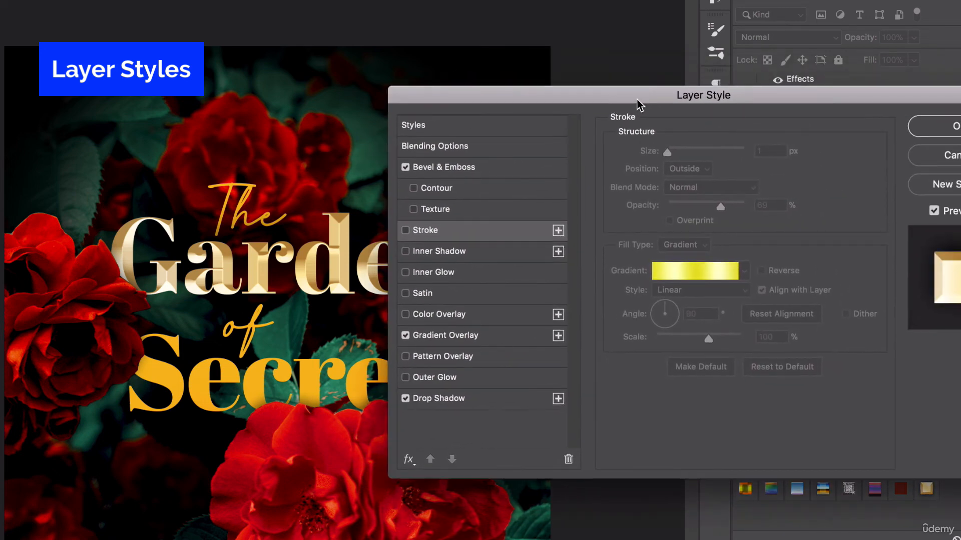
{"action": "left_click", "coordinate": [946, 126]}
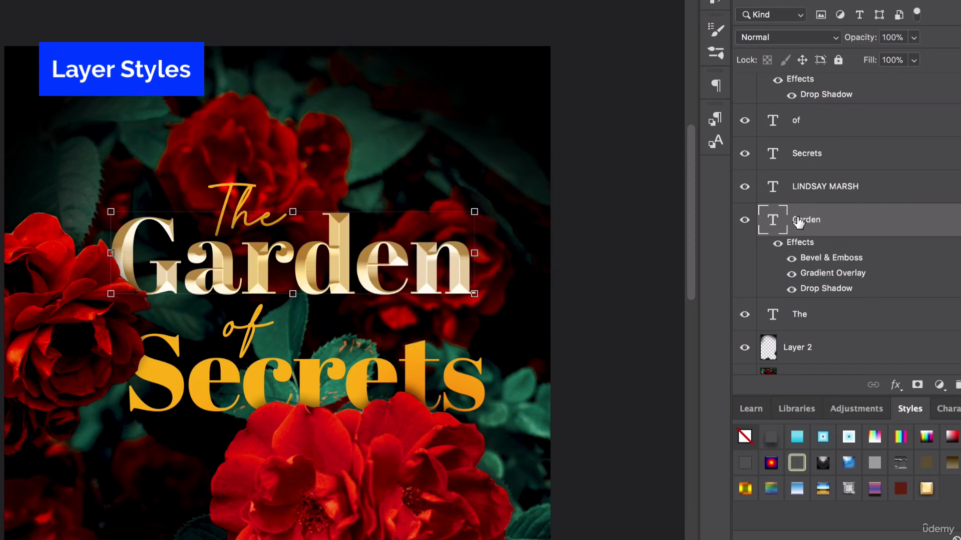
From the Secrets text's layer style settings, save a new style named "book gold type" with layer effects included, added to the current library
{"action": "left_click", "coordinate": [386, 376]}
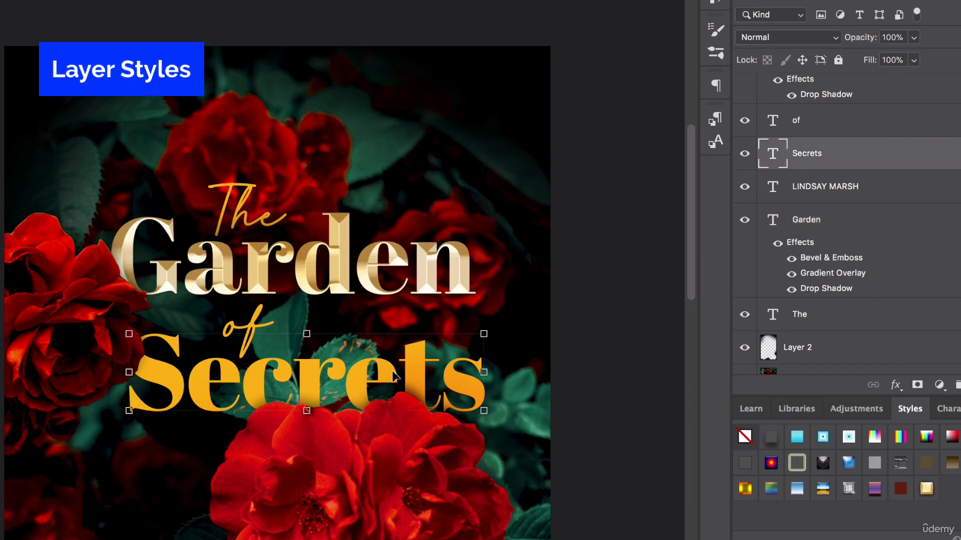
{"action": "double_click", "coordinate": [934, 160]}
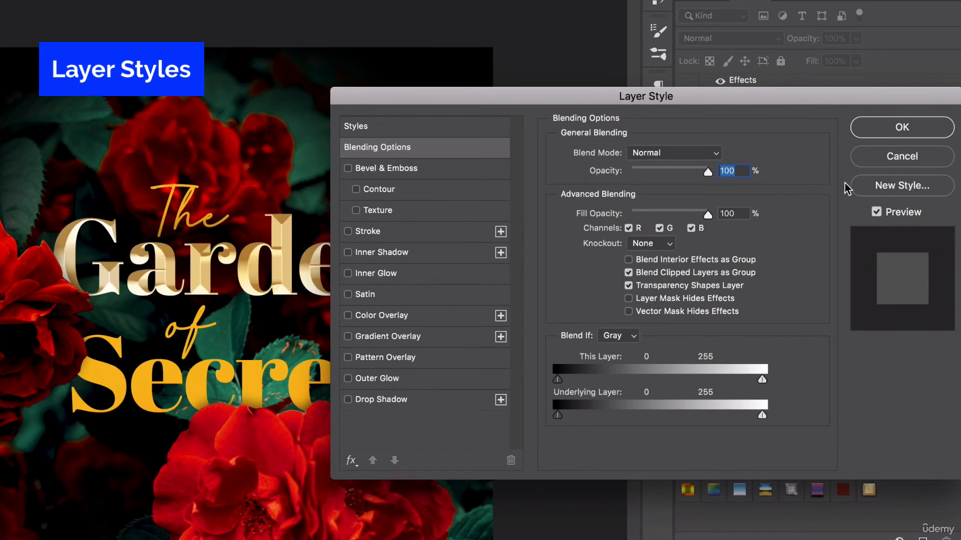
{"action": "left_click", "coordinate": [881, 192]}
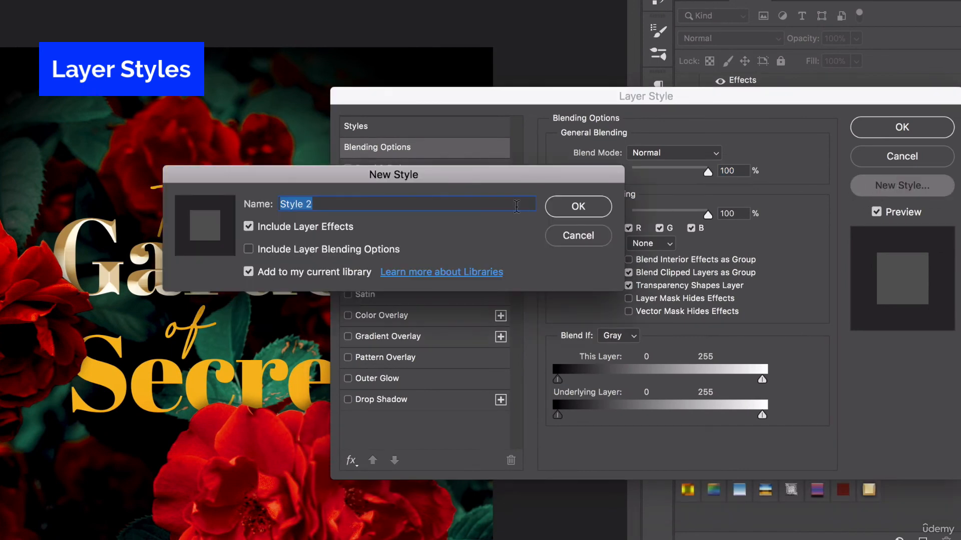
{"action": "type", "text": "gar"}
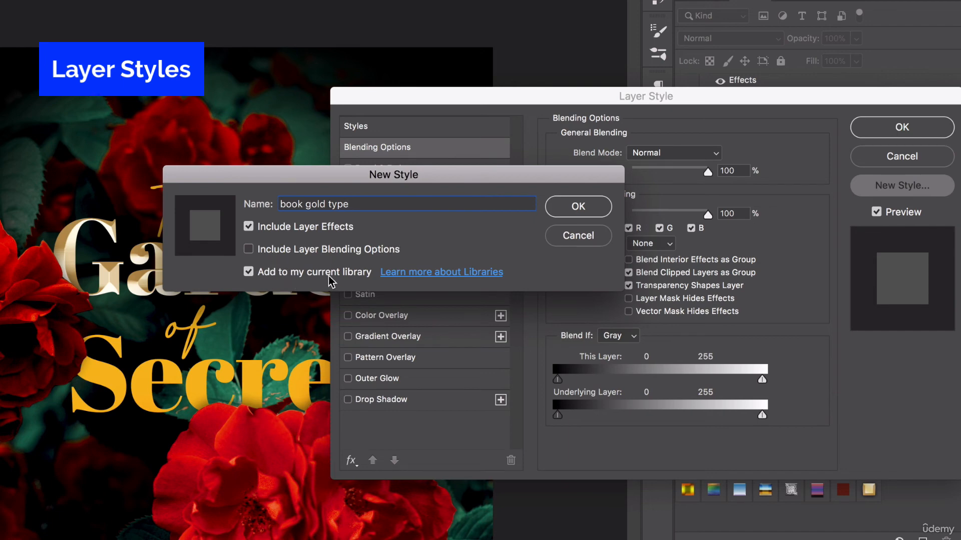
{"action": "left_click", "coordinate": [601, 209]}
{"action": "left_click", "coordinate": [885, 131]}
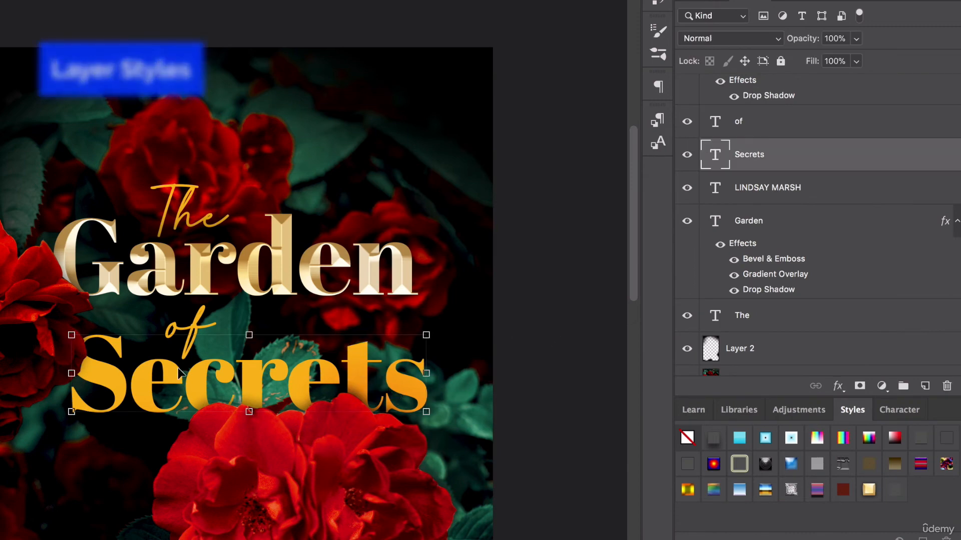
Float the Styles panel over the canvas and enlarge it to show all style presets
{"action": "scroll", "coordinate": [181, 369], "scroll_direction": "down", "scroll_amount": 3}
{"action": "scroll", "coordinate": [182, 368], "scroll_direction": "down", "scroll_amount": 3}
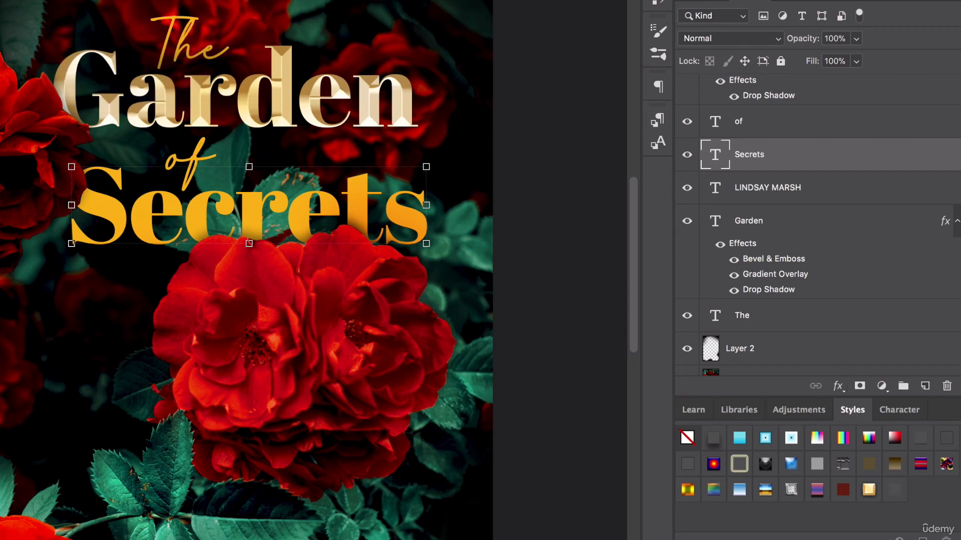
{"action": "left_click", "coordinate": [323, 1]}
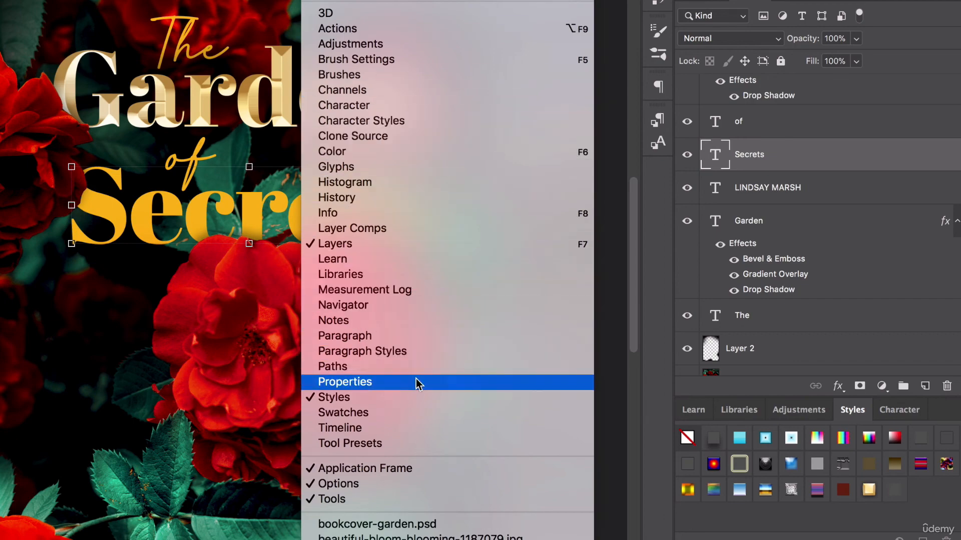
{"action": "left_click", "coordinate": [415, 397]}
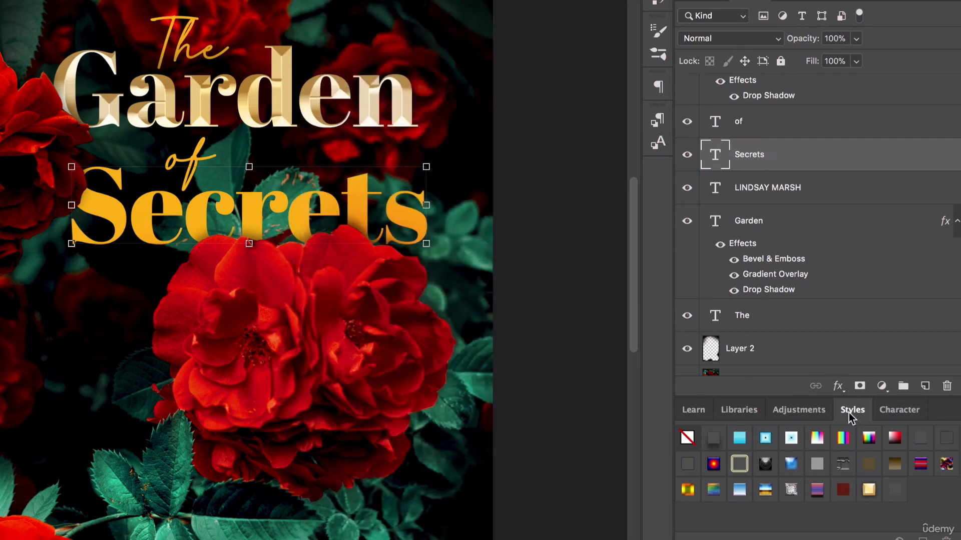
{"action": "left_click_drag", "start_coordinate": [849, 416], "coordinate": [489, 112]}
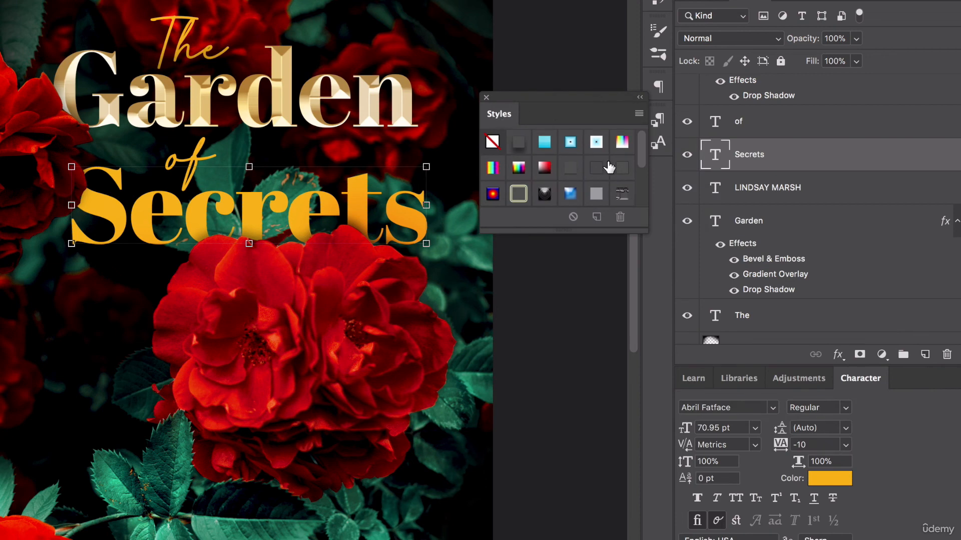
{"action": "left_click_drag", "start_coordinate": [647, 231], "coordinate": [661, 416]}
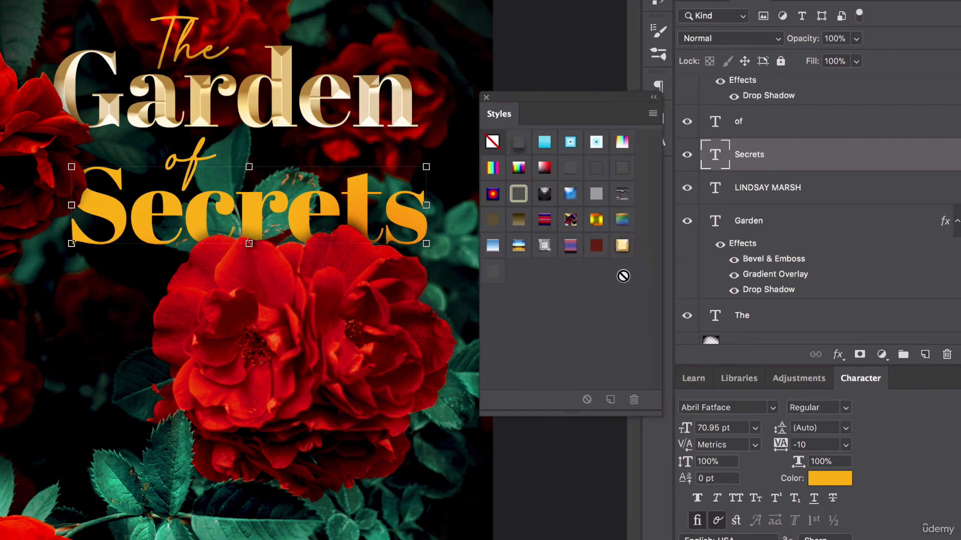
Apply the Garden Book style preset to the Secrets text and to the Garden text
{"action": "left_click", "coordinate": [622, 245]}
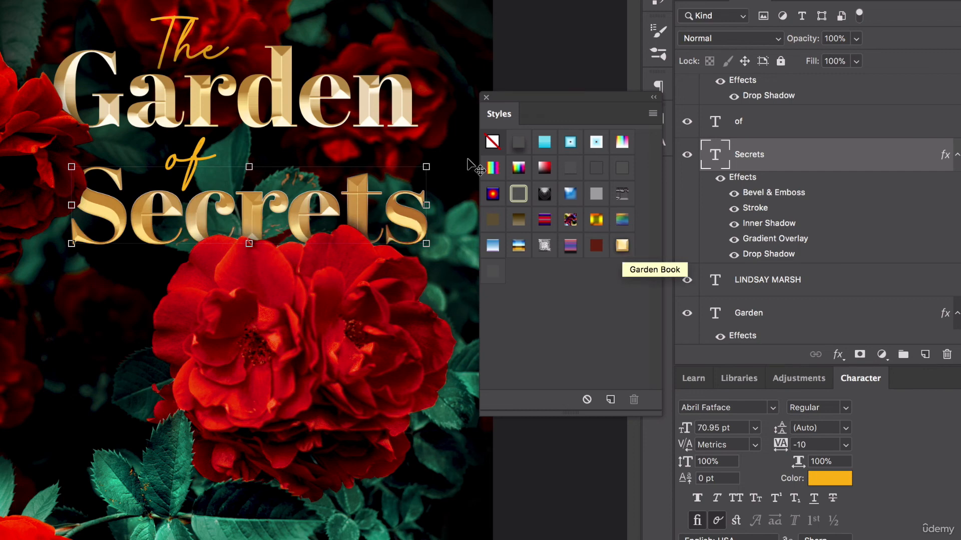
{"action": "left_click", "coordinate": [372, 107]}
{"action": "left_click", "coordinate": [622, 248]}
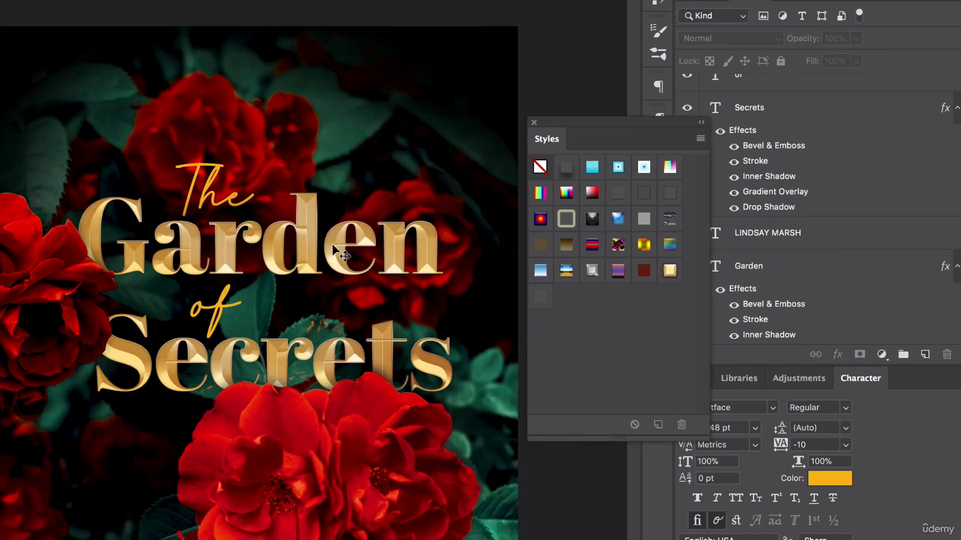
Hide the Stroke effect on the Secrets and Garden text layers and dock the Styles panel back beside the Character panel
{"action": "left_click", "coordinate": [332, 244]}
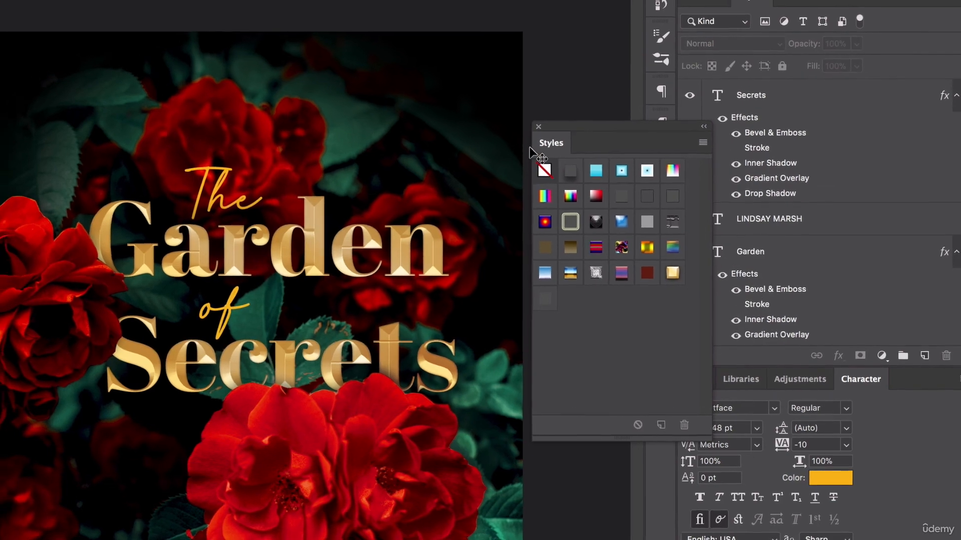
{"action": "left_click_drag", "start_coordinate": [561, 123], "coordinate": [908, 398]}
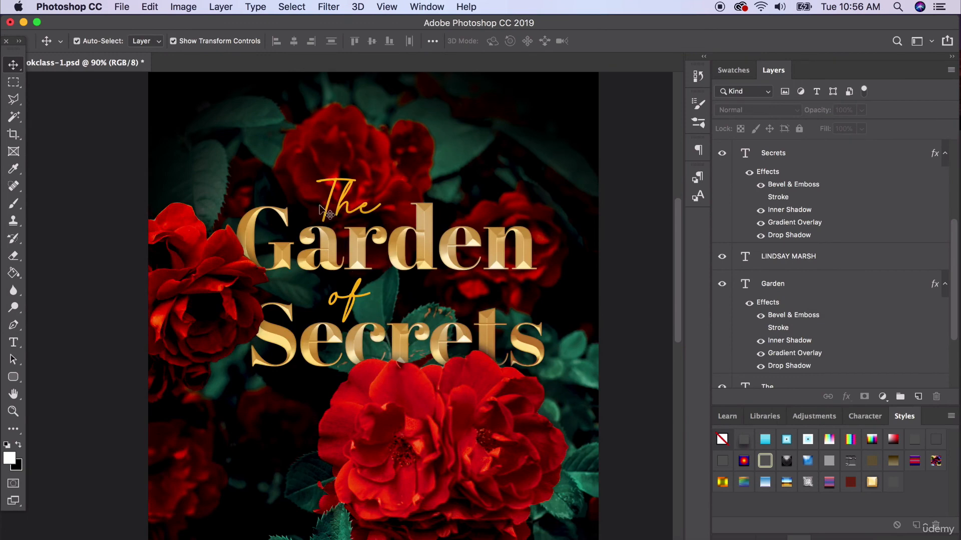
{"action": "left_click", "coordinate": [364, 214]}
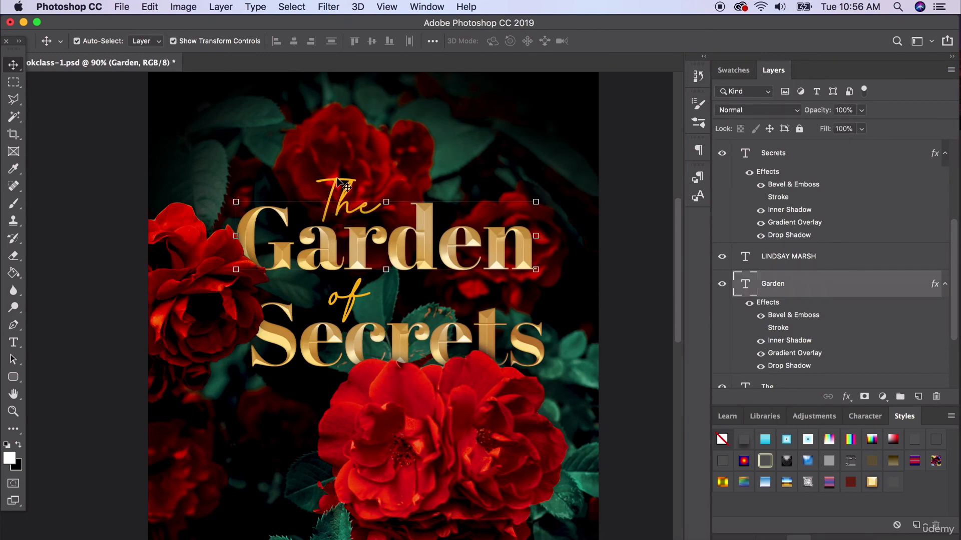
Recolour the word "The" in the title to white (ffffff)
{"action": "left_click", "coordinate": [344, 186]}
{"action": "double_click", "coordinate": [745, 381]}
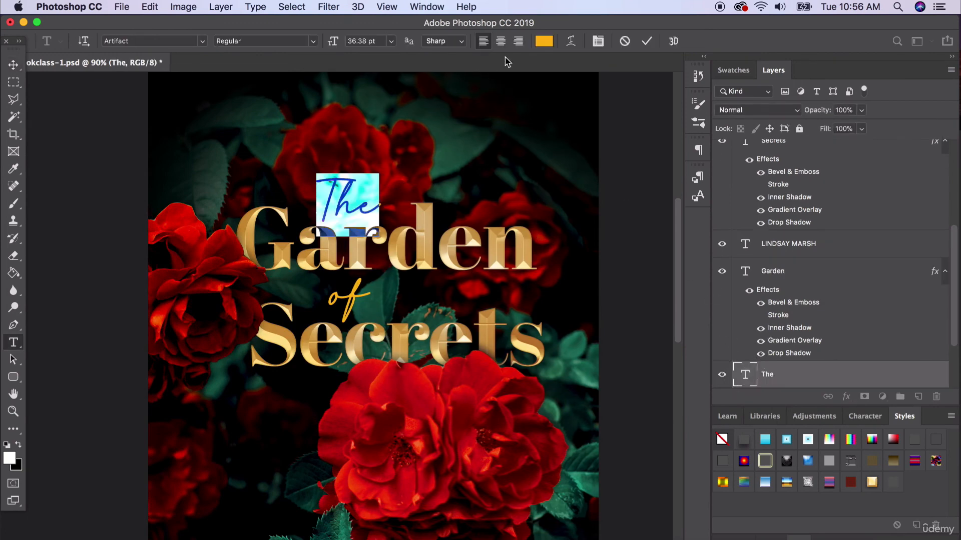
{"action": "key", "text": "super+h"}
{"action": "left_click", "coordinate": [544, 41]}
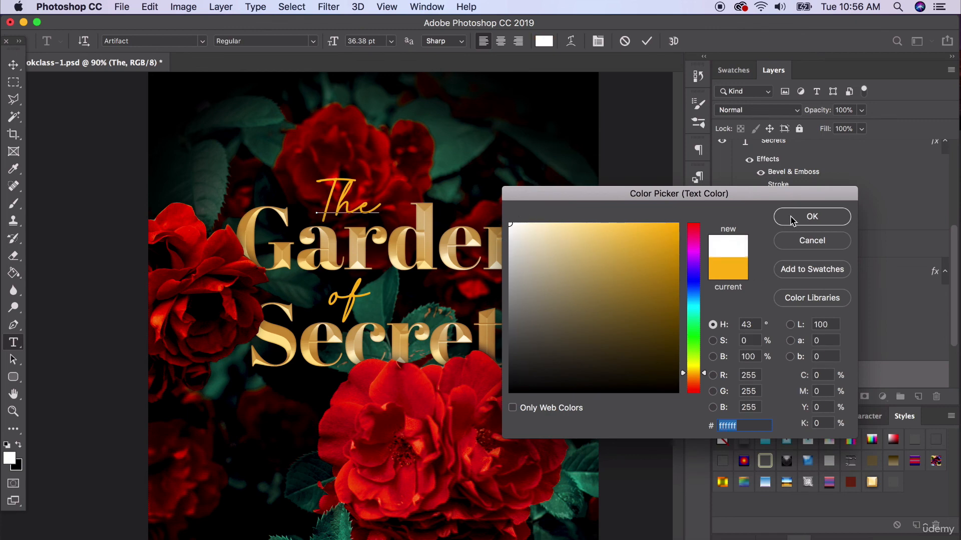
{"action": "left_click", "coordinate": [804, 218]}
{"action": "left_click", "coordinate": [13, 65]}
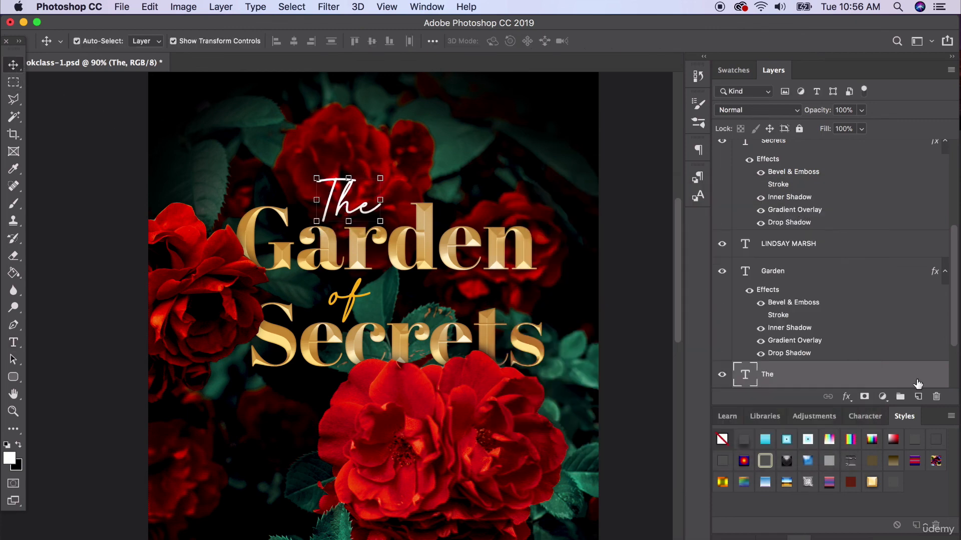
Add a Drop Shadow to the "The" text with a size of 51 px and a distance of 0 px
{"action": "double_click", "coordinate": [882, 374]}
{"action": "left_click", "coordinate": [470, 408]}
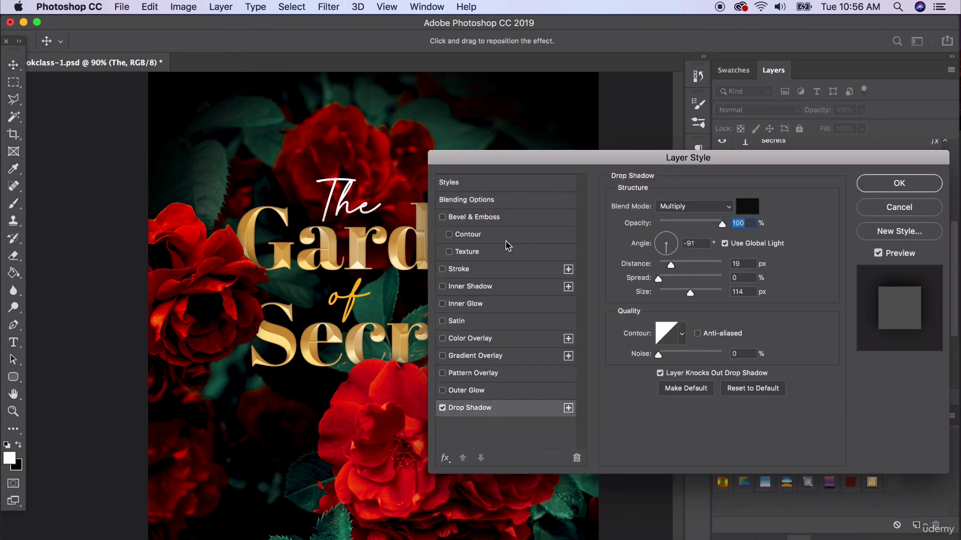
{"action": "left_click_drag", "start_coordinate": [515, 158], "coordinate": [580, 157]}
{"action": "left_click", "coordinate": [740, 291]}
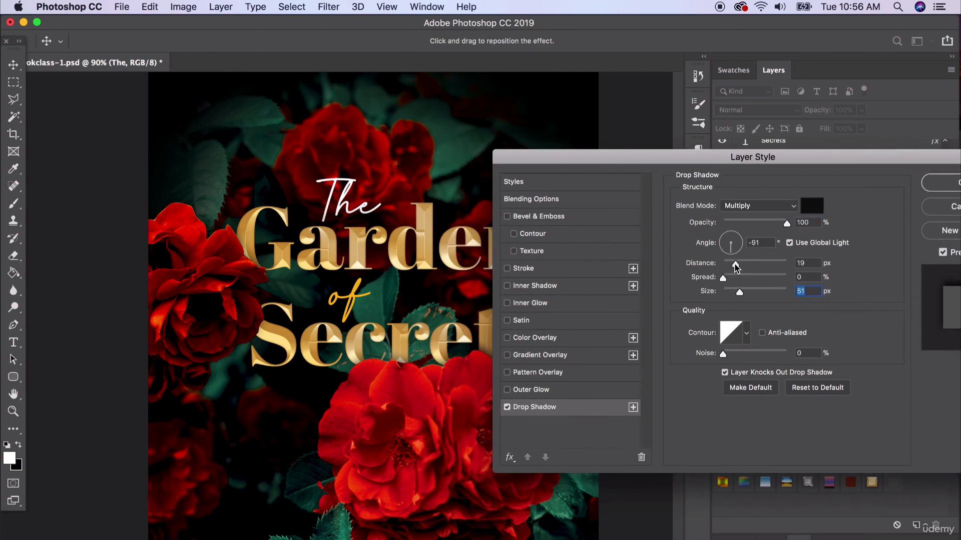
{"action": "left_click_drag", "start_coordinate": [735, 264], "coordinate": [721, 263]}
{"action": "left_click", "coordinate": [951, 184]}
Recolour the word "of" in the title to white
{"action": "left_click", "coordinate": [350, 310]}
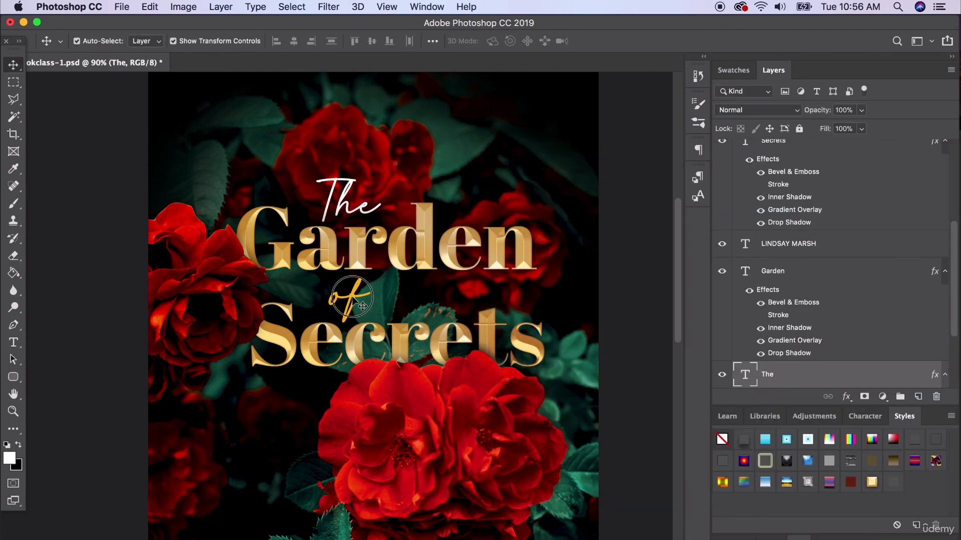
{"action": "double_click", "coordinate": [745, 153]}
{"action": "left_click", "coordinate": [544, 41]}
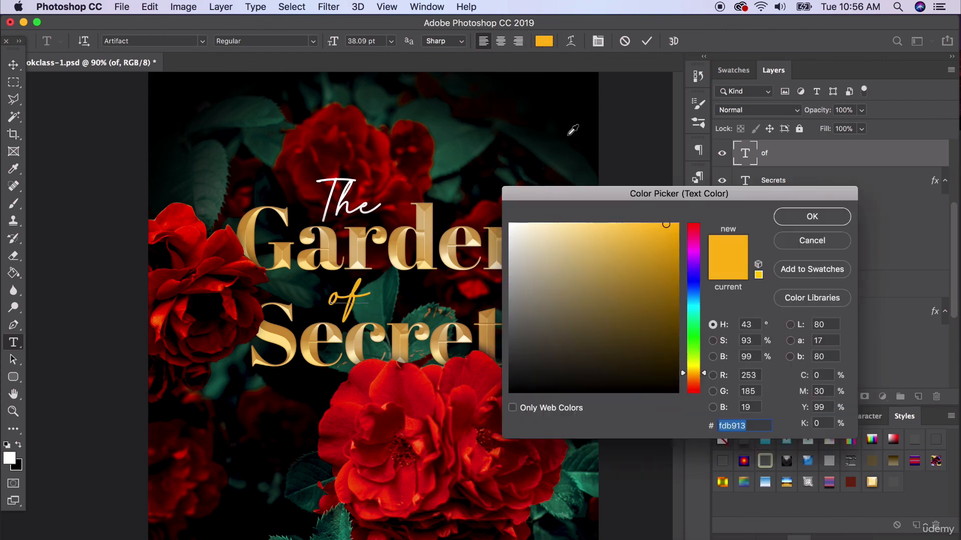
{"action": "left_click", "coordinate": [504, 221]}
{"action": "left_click", "coordinate": [803, 217]}
Add a Drop Shadow to the "of" text with 100% opacity, 0 px distance and 51 px size
{"action": "left_click", "coordinate": [877, 165]}
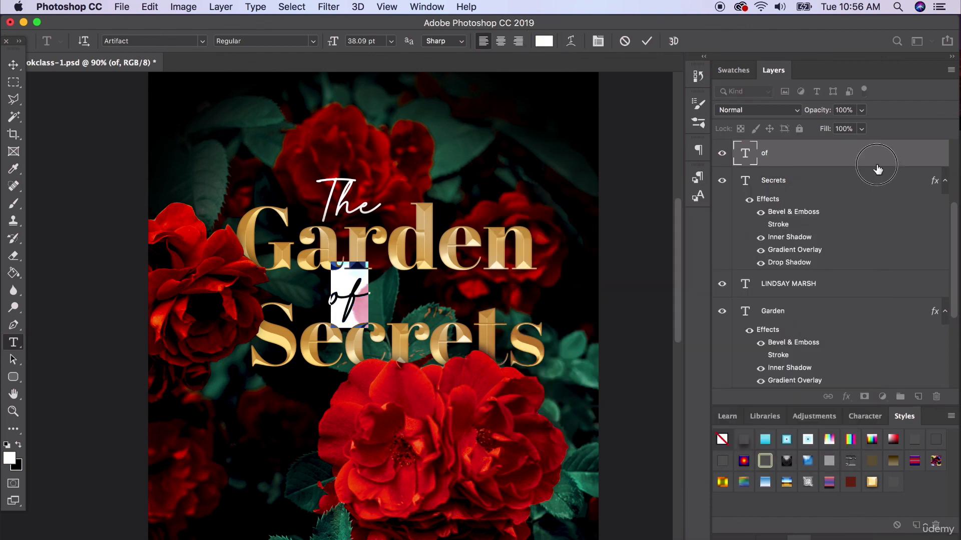
{"action": "double_click", "coordinate": [864, 156]}
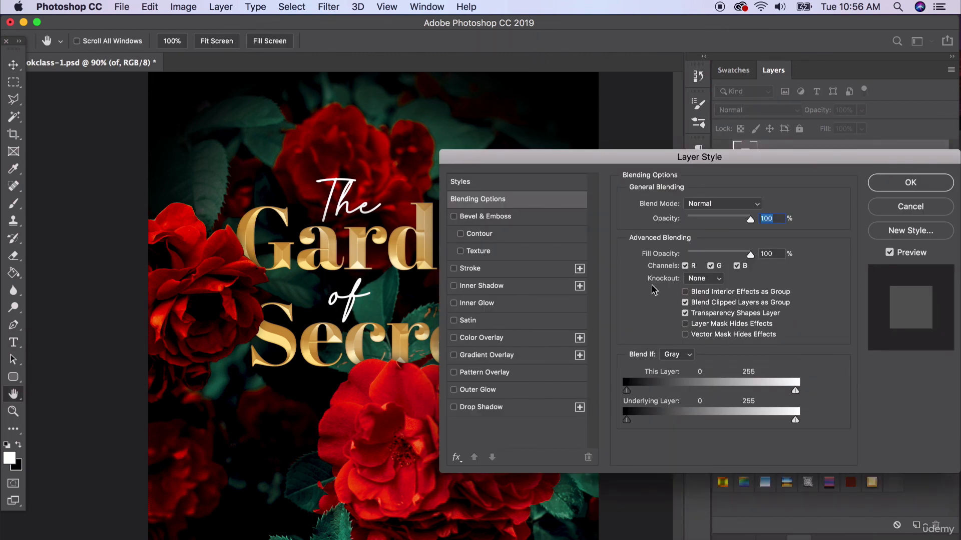
{"action": "left_click", "coordinate": [502, 408]}
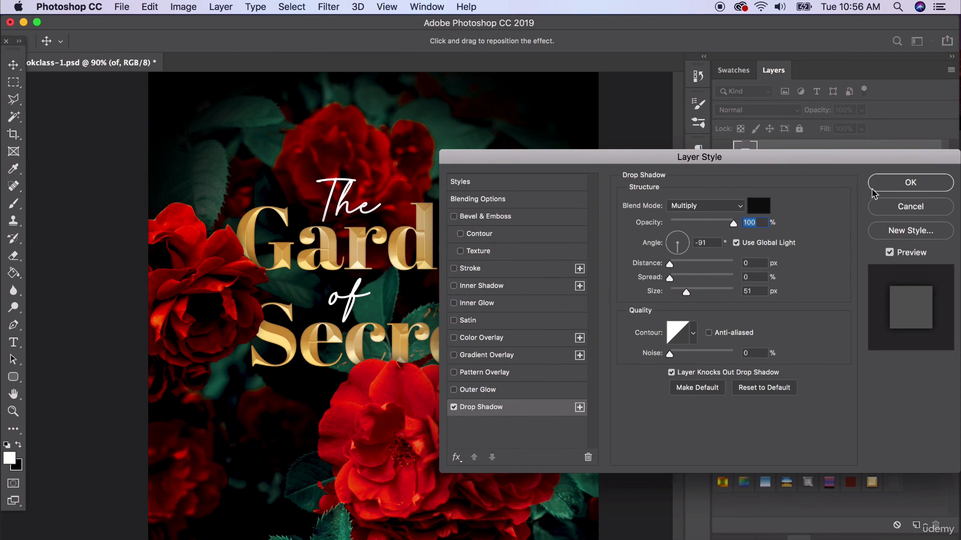
{"action": "left_click", "coordinate": [908, 183]}
{"action": "left_click", "coordinate": [624, 163]}
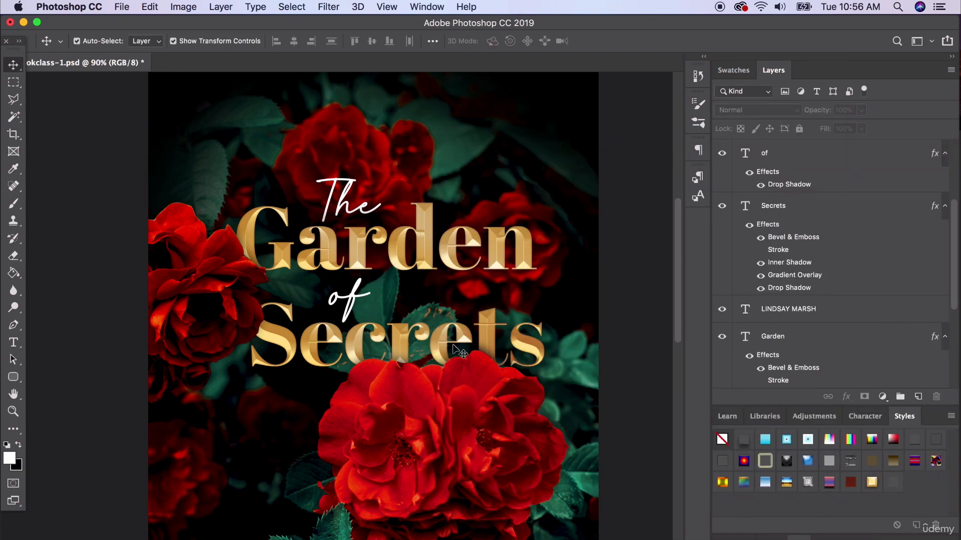
Apply the saved gold style preset to the author name text at the foot of the cover
{"action": "scroll", "coordinate": [404, 383], "scroll_direction": "down", "scroll_amount": 3}
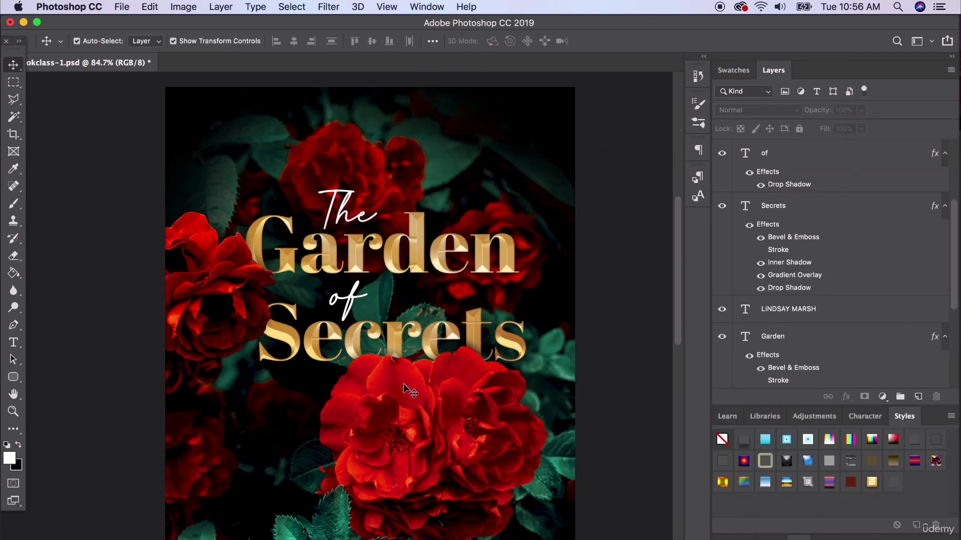
{"action": "scroll", "coordinate": [404, 384], "scroll_direction": "down", "scroll_amount": 4}
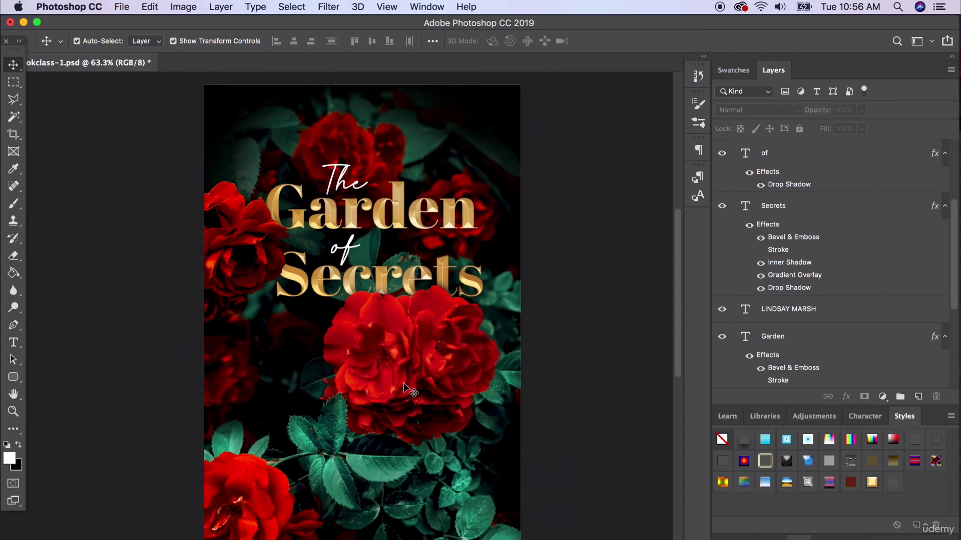
{"action": "scroll", "coordinate": [404, 384], "scroll_direction": "down", "scroll_amount": 2}
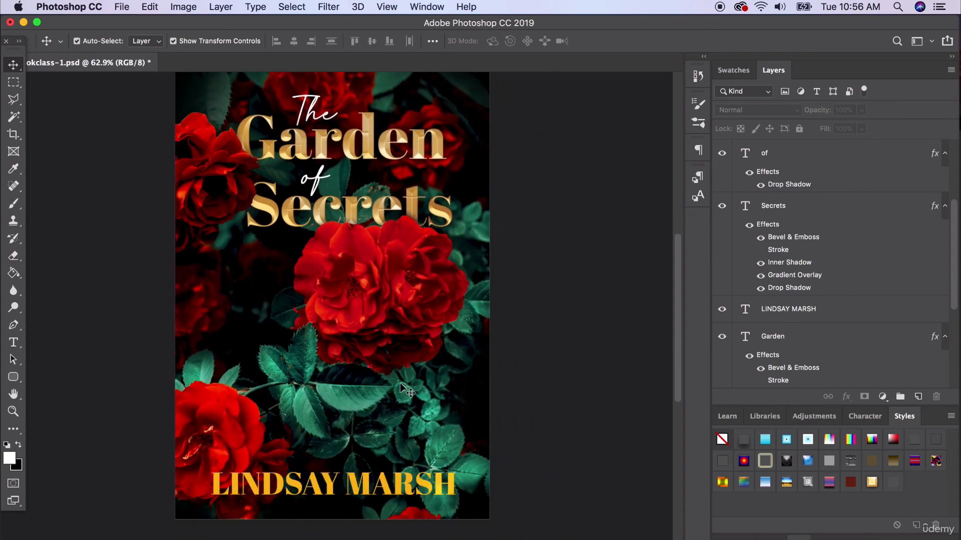
{"action": "left_click", "coordinate": [387, 490]}
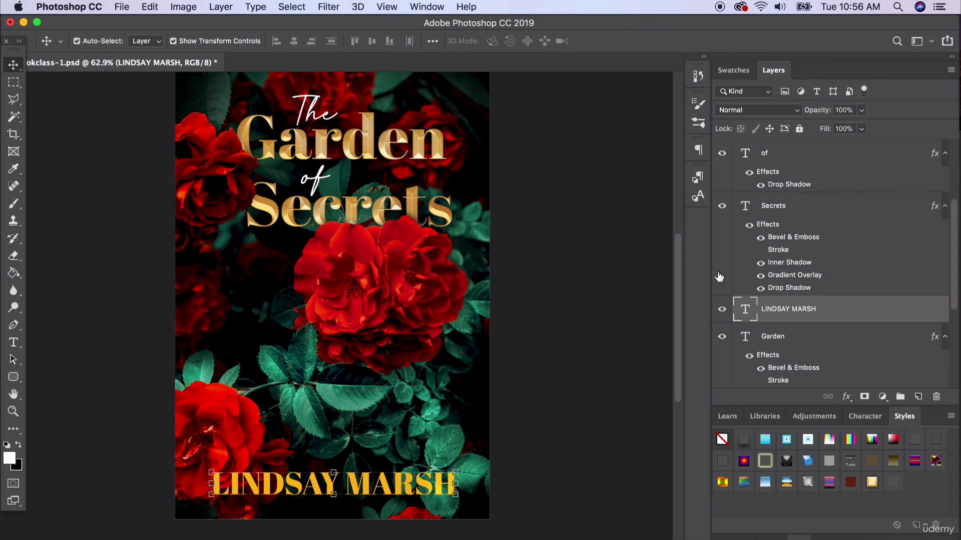
{"action": "left_click", "coordinate": [874, 484]}
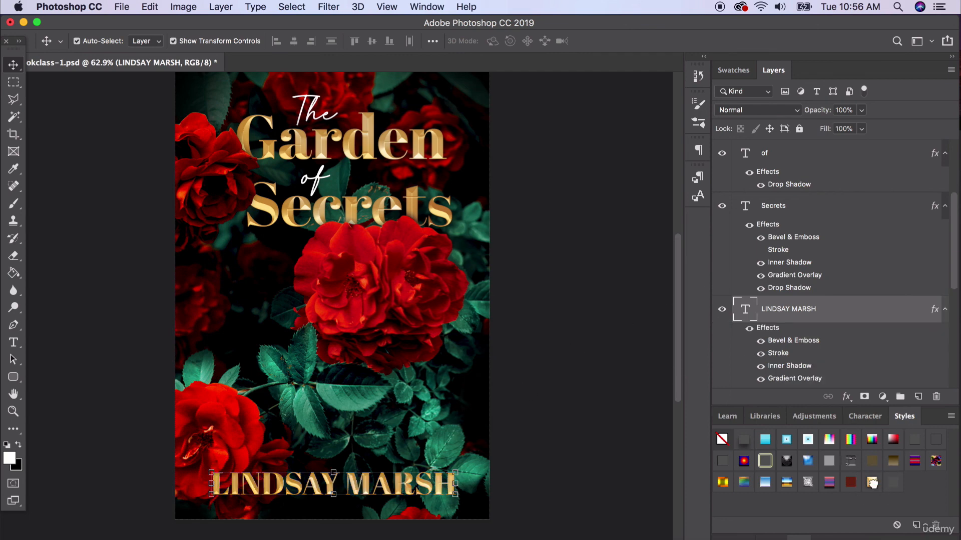
Shift the author name slightly left on the cover and hide its Stroke effect
{"action": "left_click", "coordinate": [600, 345]}
{"action": "left_click_drag", "start_coordinate": [441, 490], "coordinate": [425, 487]}
{"action": "left_click", "coordinate": [559, 518]}
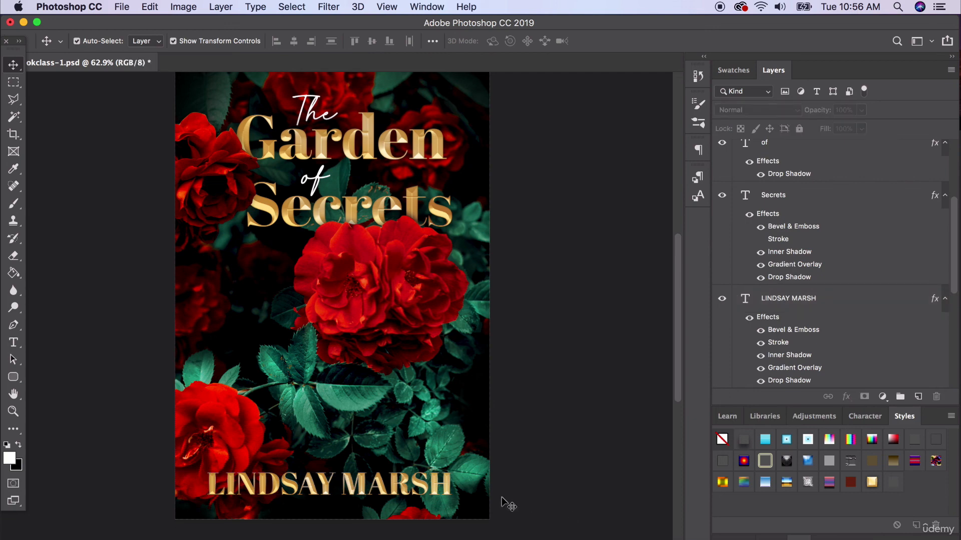
{"action": "scroll", "coordinate": [345, 293], "scroll_direction": "down", "scroll_amount": 1}
{"action": "scroll", "coordinate": [345, 293], "scroll_direction": "down", "scroll_amount": 2}
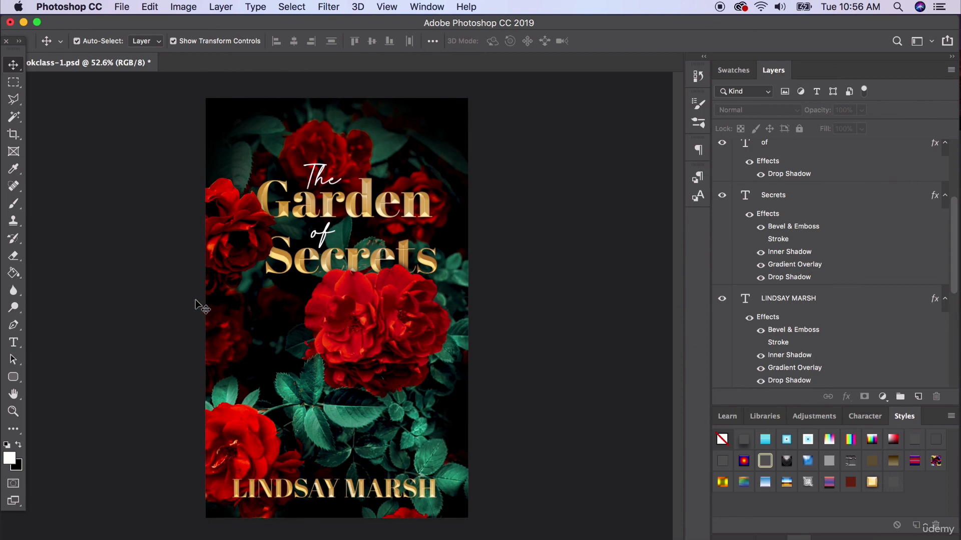
Select all four title text layers together, nudge them slightly upward on the cover, and deselect them
{"action": "left_click", "coordinate": [296, 273]}
{"action": "left_click", "coordinate": [324, 181], "text": "shift"}
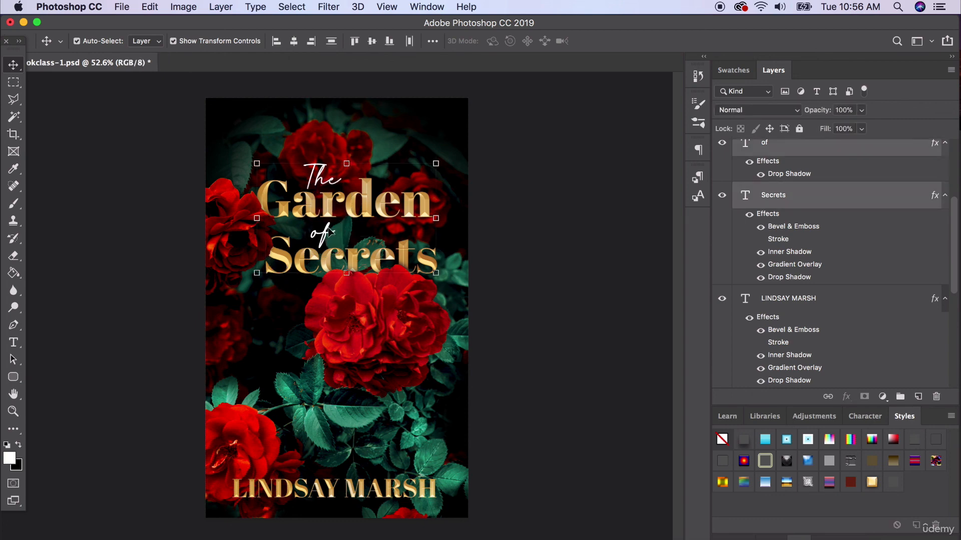
{"action": "key", "text": "Up"}
{"action": "key", "text": "Up"}
{"action": "key", "text": "Up"}
{"action": "key", "text": "Up"}
{"action": "key", "text": "Up"}
{"action": "key", "text": "Up"}
{"action": "key", "text": "Up"}
{"action": "key", "text": "Up"}
{"action": "key", "text": "Up"}
{"action": "key", "text": "Up"}
{"action": "key", "text": "Up"}
{"action": "key", "text": "Up"}
{"action": "key", "text": "Up"}
{"action": "key", "text": "Up"}
{"action": "key", "text": "Up"}
{"action": "key", "text": "Up"}
{"action": "key", "text": "Up"}
{"action": "key", "text": "Up"}
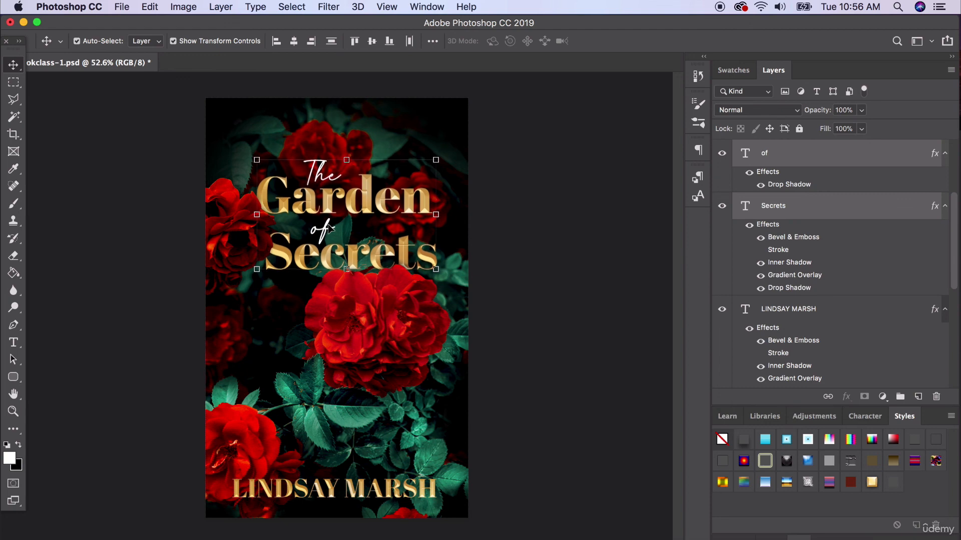
{"action": "key", "text": "Left"}
{"action": "key", "text": "Left"}
{"action": "key", "text": "Right"}
{"action": "key", "text": "Right"}
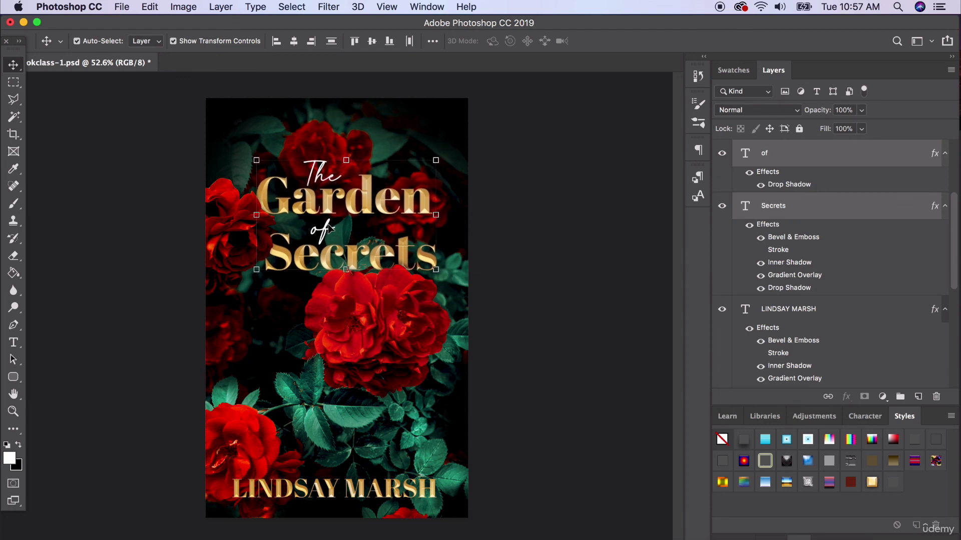
{"action": "key", "text": "Down"}
{"action": "key", "text": "Down"}
{"action": "key", "text": "Down"}
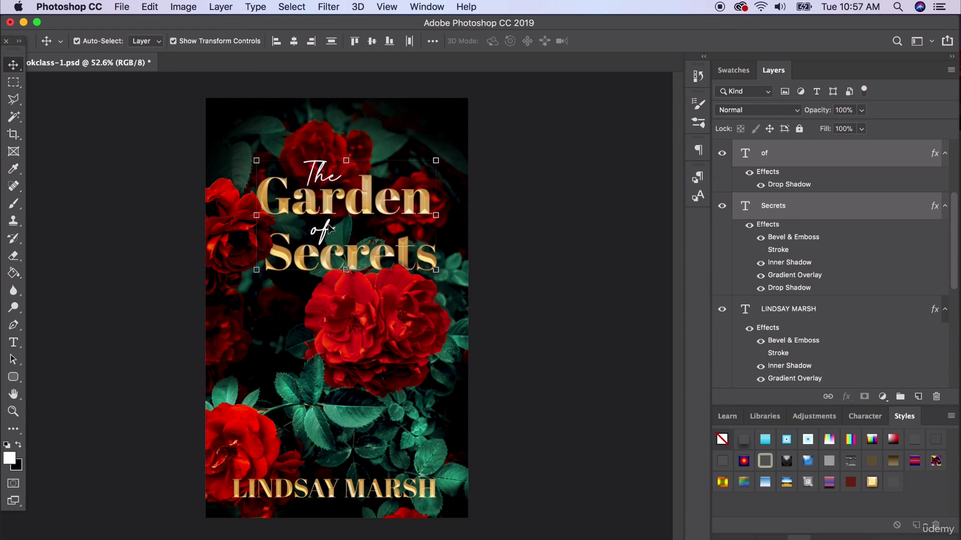
{"action": "left_click", "coordinate": [536, 258]}
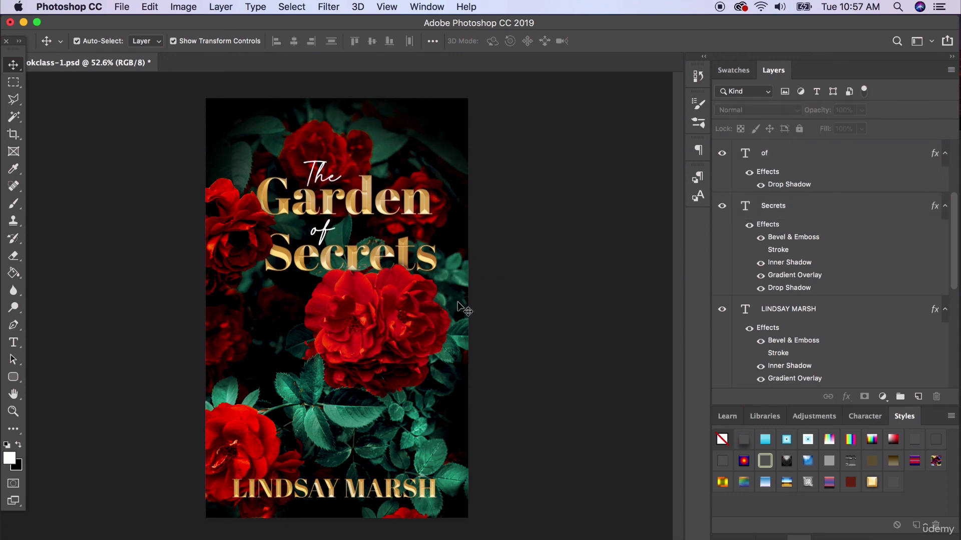